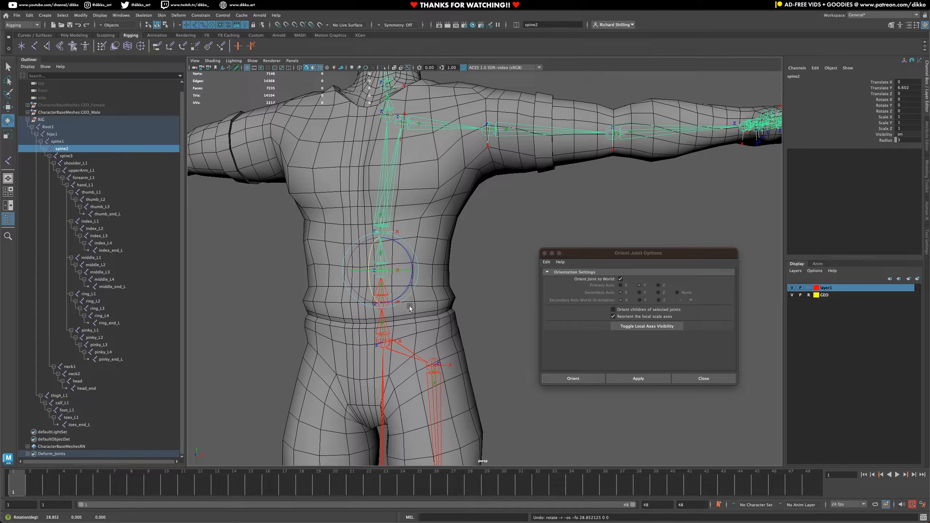
# Set the Rotate tool's axis orientation to Gimbal and return to the channel values.
pyautogui.doubleClick(7, 125)
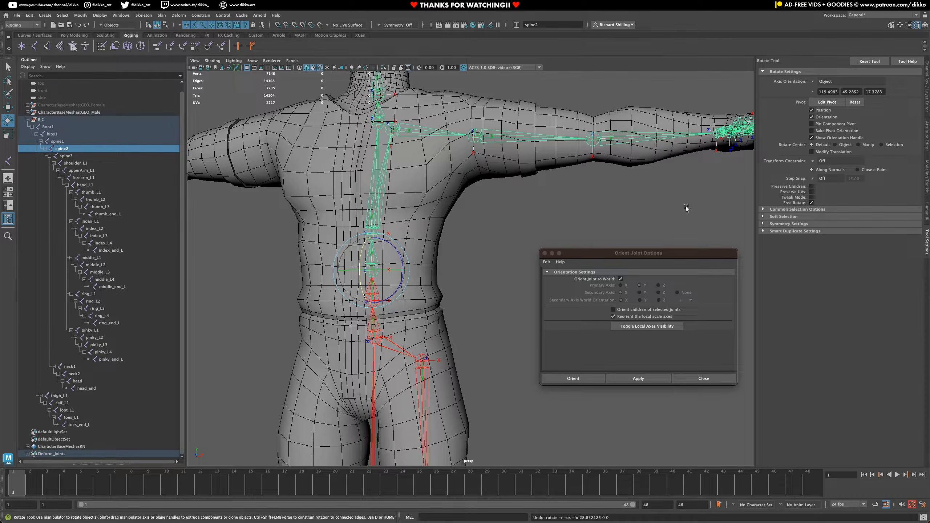
pyautogui.click(813, 81)
pyautogui.click(829, 107)
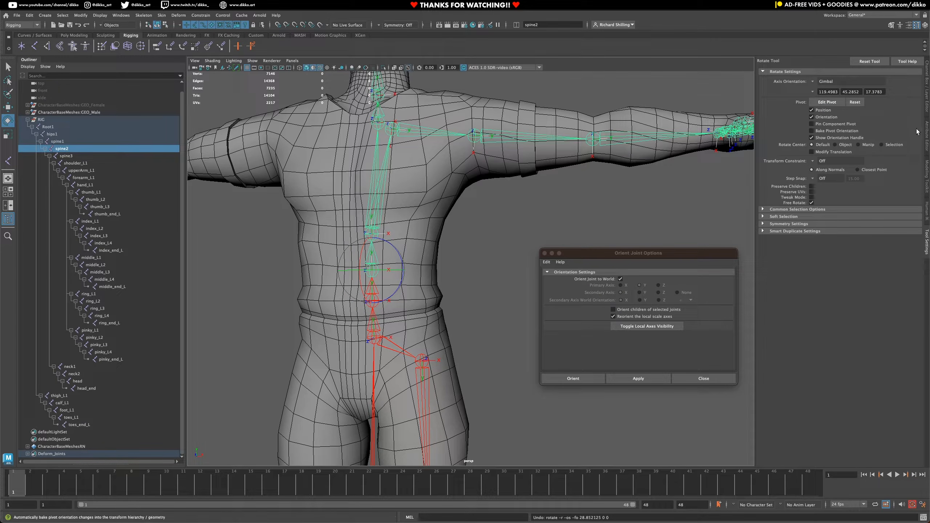
pyautogui.click(926, 111)
# Select the hips1 joint and show its full transform attributes, including the rotate order.
pyautogui.keyDown('alt'); pyautogui.moveTo(408, 282); pyautogui.dragTo(399, 291); pyautogui.keyUp('alt')
pyautogui.keyDown('alt'); pyautogui.moveTo(399, 291); pyautogui.dragTo(434, 267, button='middle'); pyautogui.keyUp('alt')
pyautogui.scroll(1, 405, 290)
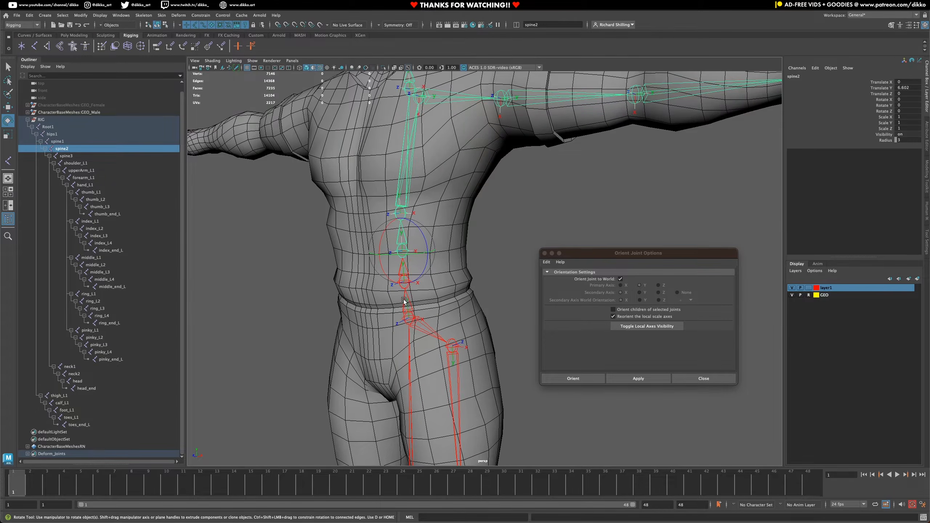
pyautogui.click(404, 299)
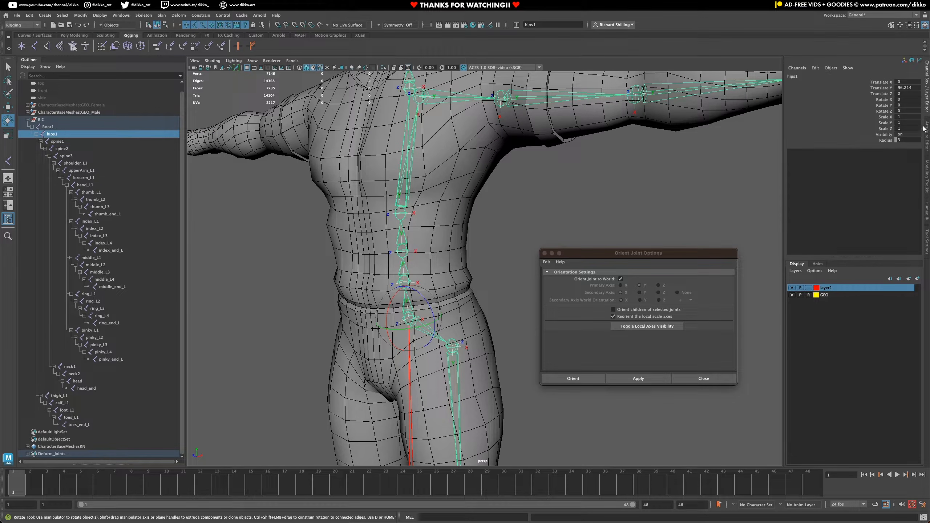
pyautogui.click(927, 146)
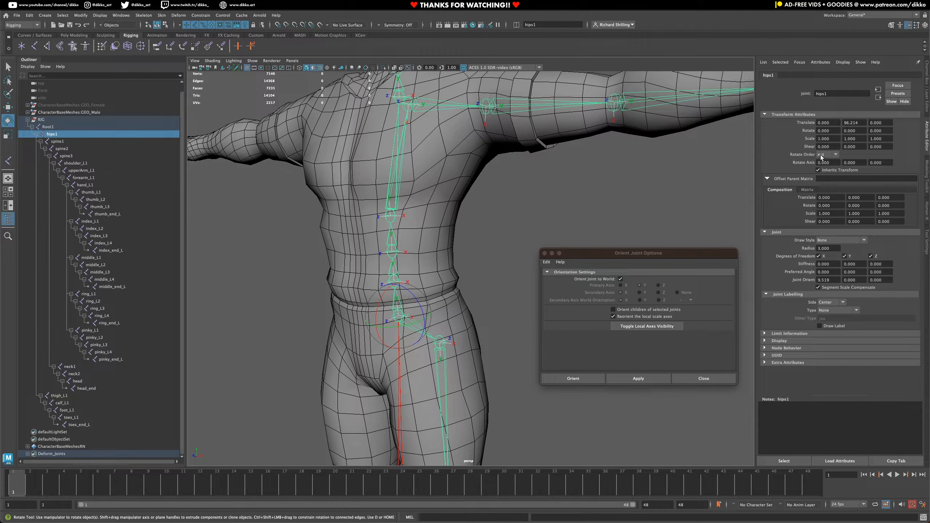
pyautogui.keyDown('alt'); pyautogui.moveTo(369, 354); pyautogui.dragTo(366, 322); pyautogui.keyUp('alt')
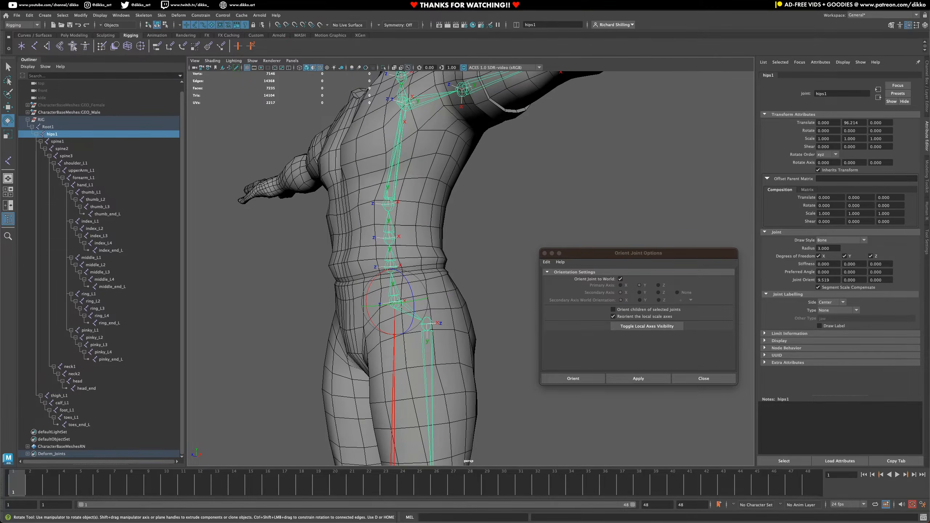
pyautogui.scroll(2, 374, 286)
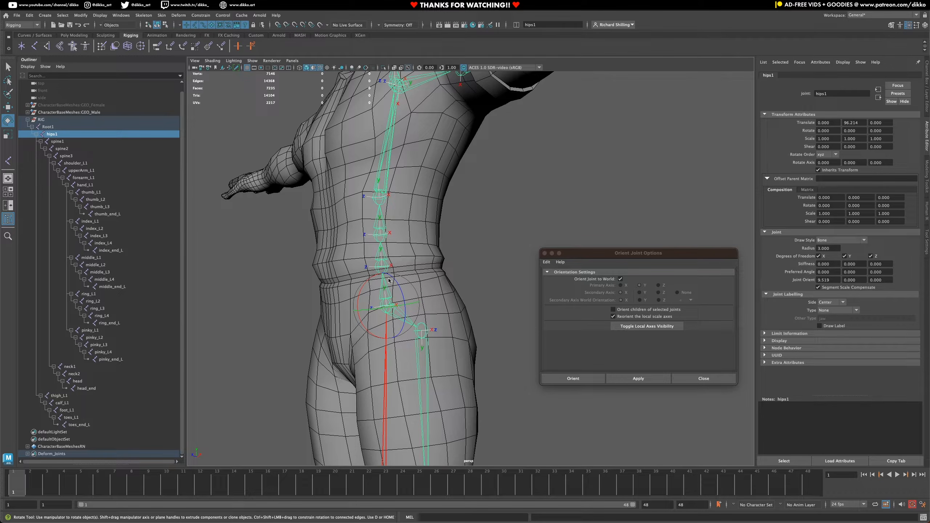
# Test-rotate the hips joint about 9° around its Z and Y axes, undoing each rotation.
pyautogui.moveTo(400, 287); pyautogui.dragTo(381, 313)
pyautogui.hotkey('ctrl', 'z')
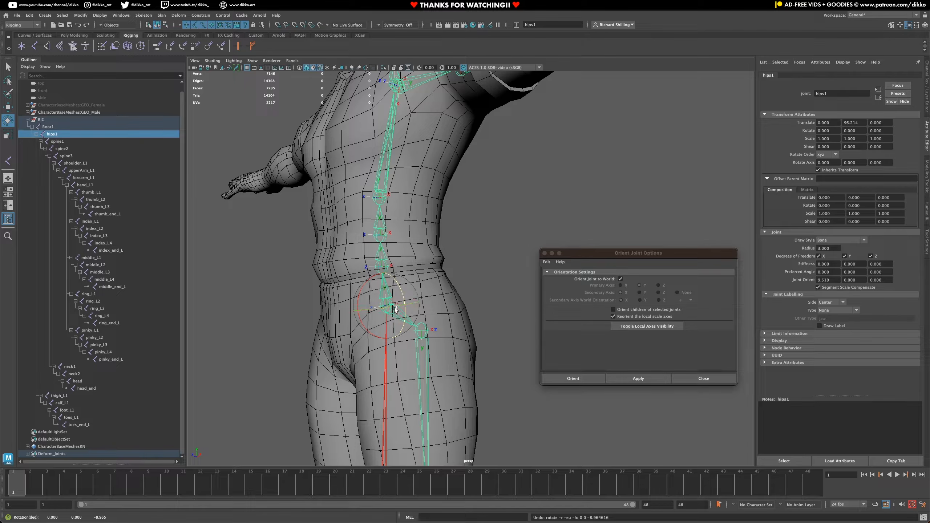
pyautogui.moveTo(393, 308); pyautogui.dragTo(392, 315)
pyautogui.hotkey('ctrl', 'z')
pyautogui.moveTo(389, 308); pyautogui.dragTo(384, 309)
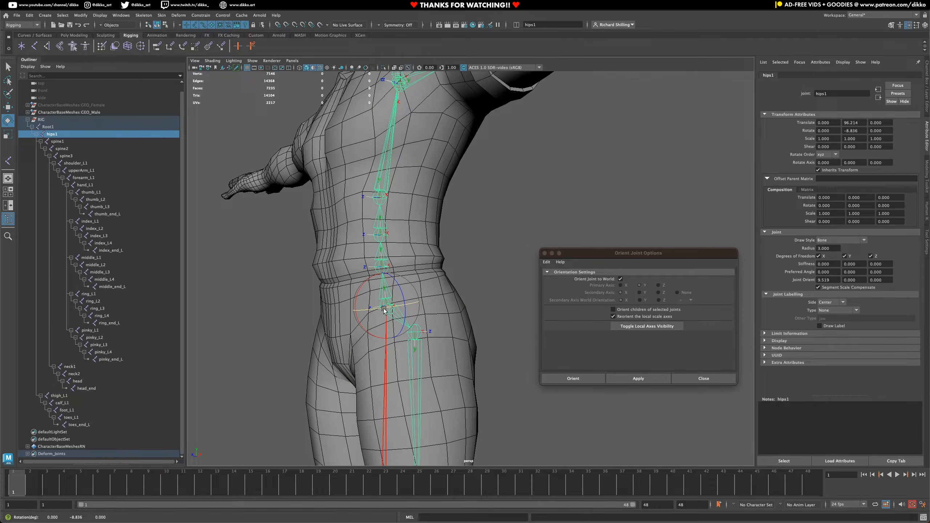
pyautogui.hotkey('ctrl', 'z')
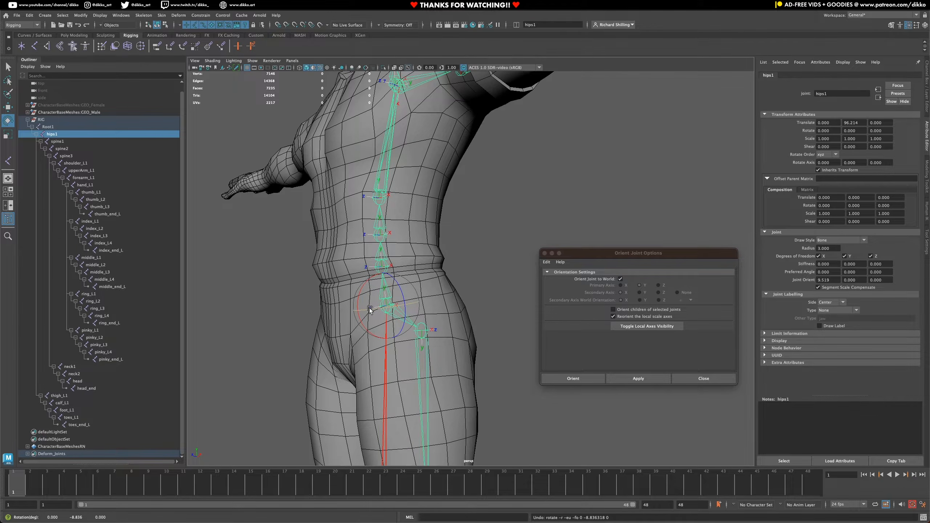
# Test the hips joint for gimbal lock by rotating it close to 90° around Y, and undo the rotations.
pyautogui.moveTo(370, 310); pyautogui.dragTo(416, 309)
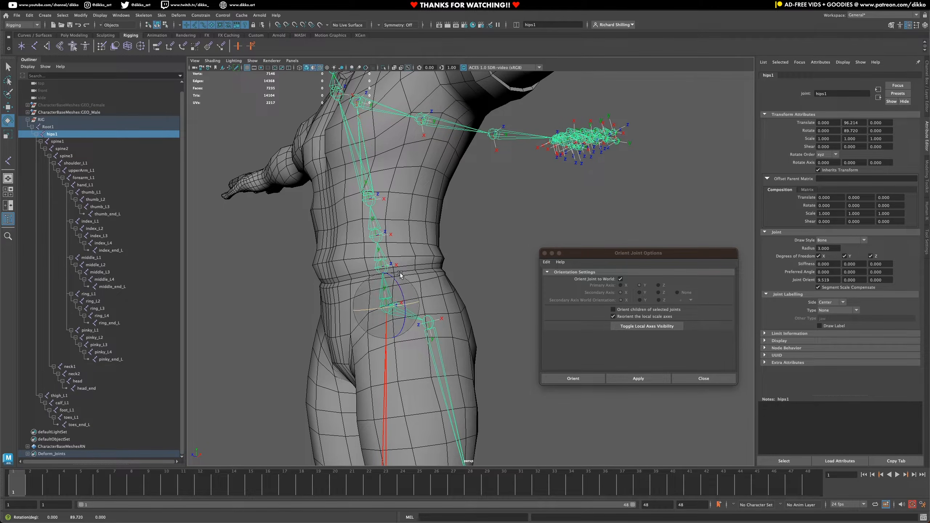
pyautogui.hotkey('ctrl', 'z')
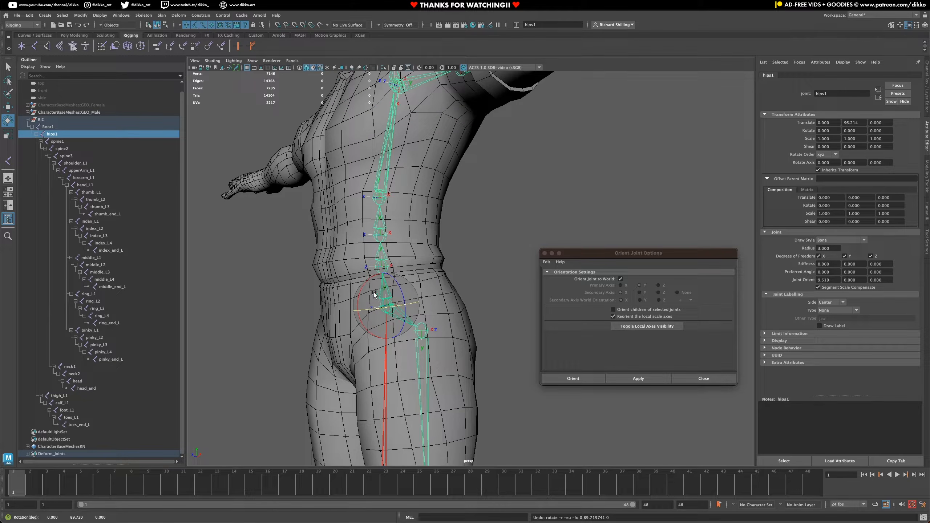
pyautogui.moveTo(363, 288); pyautogui.dragTo(415, 305)
pyautogui.hotkey('ctrl', 'z')
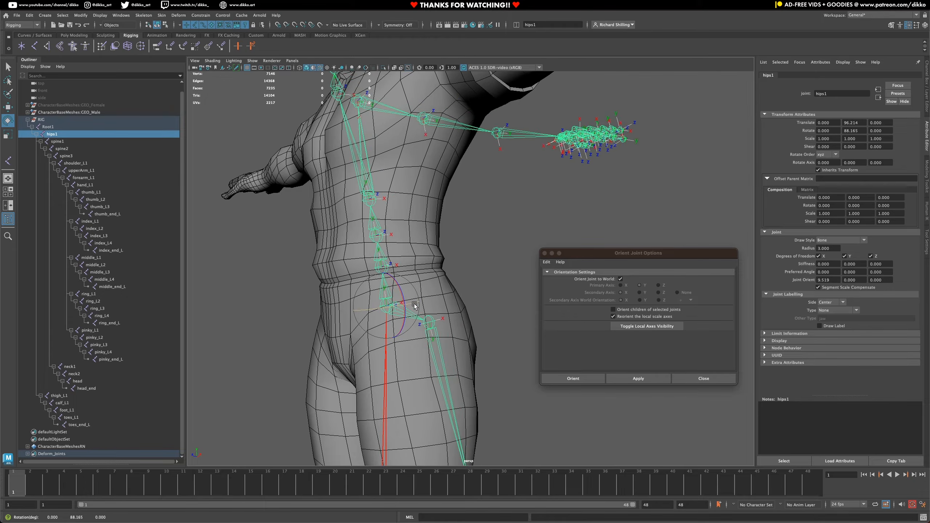
pyautogui.hotkey('ctrl', 'z')
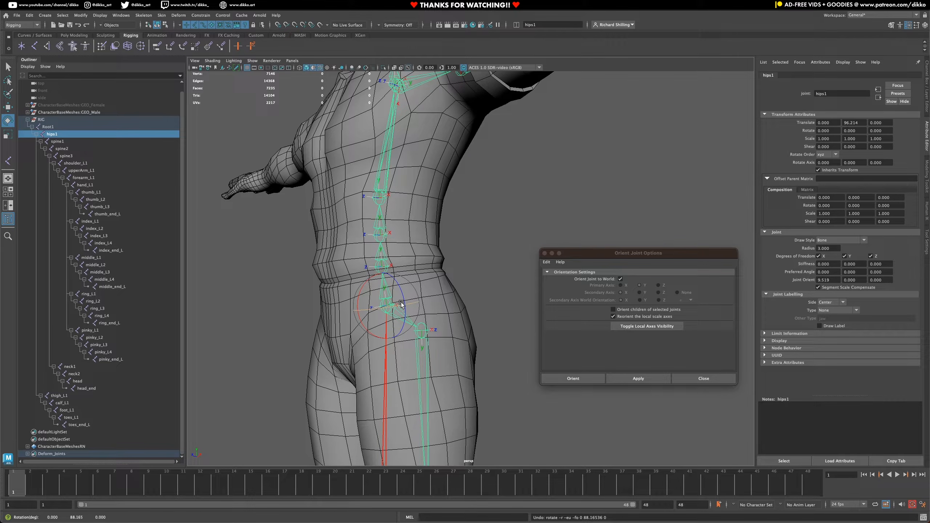
# Test small rotations of the hips joint around Y, Z and X, undoing each one.
pyautogui.moveTo(370, 281); pyautogui.dragTo(371, 310)
pyautogui.hotkey('ctrl', 'z')
pyautogui.hotkey('ctrl', 'z')
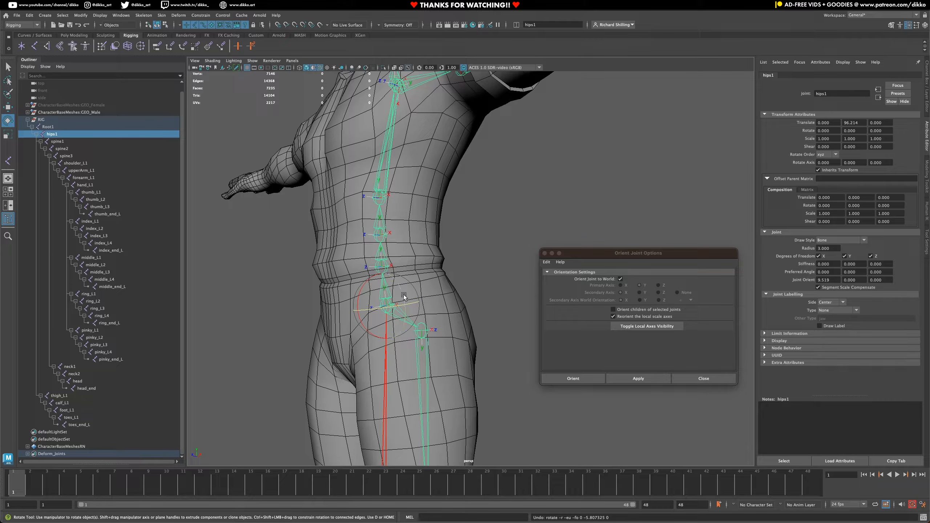
pyautogui.moveTo(401, 288)
pyautogui.mouseDown()
pyautogui.moveTo(414, 297)
pyautogui.moveTo(417, 267)
pyautogui.moveTo(425, 279)
pyautogui.moveTo(414, 289)
pyautogui.mouseUp()
pyautogui.hotkey('ctrl', 'z')
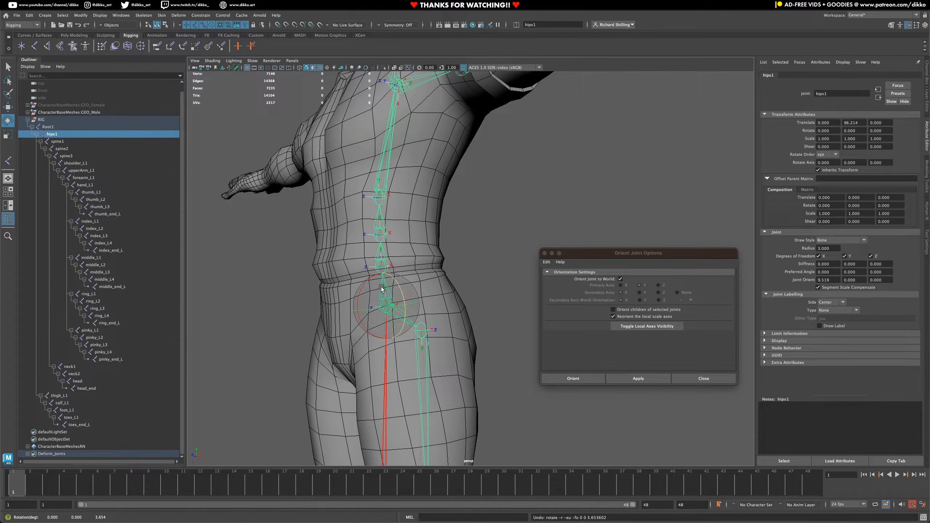
pyautogui.moveTo(363, 285); pyautogui.dragTo(368, 284)
pyautogui.hotkey('ctrl', 'z')
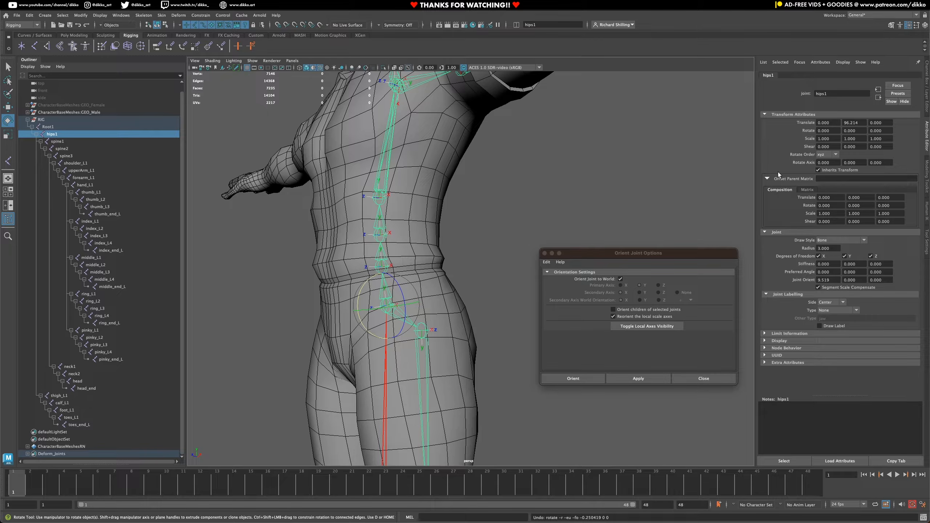
# Rotate the hips joint around X by about 9° and 5° as a test, and undo the rotations.
pyautogui.moveTo(399, 293); pyautogui.dragTo(360, 295)
pyautogui.press('super+z')
pyautogui.press('super+z')
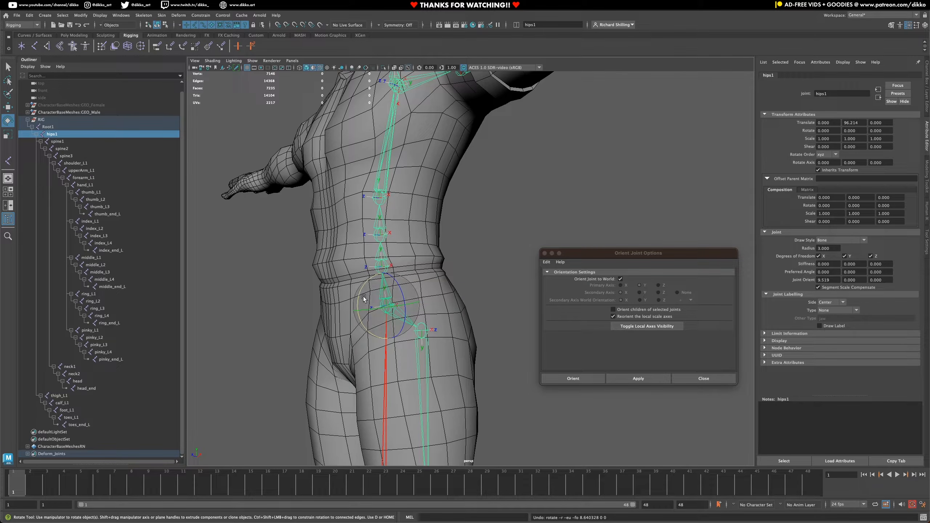
pyautogui.moveTo(362, 303); pyautogui.dragTo(373, 306)
pyautogui.hotkey('ctrl', 'z')
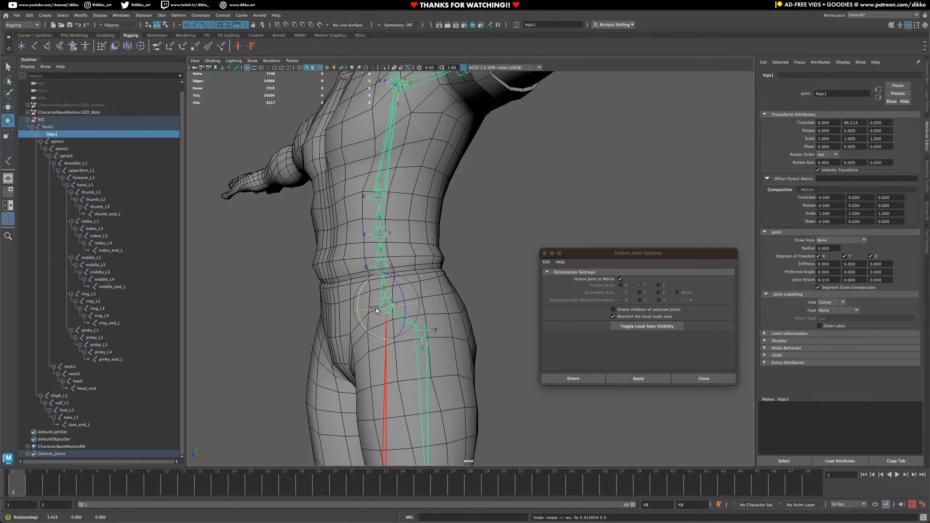
# Try the yzx rotate order on the hips joint with a test rotation, and undo both changes.
pyautogui.click(822, 156)
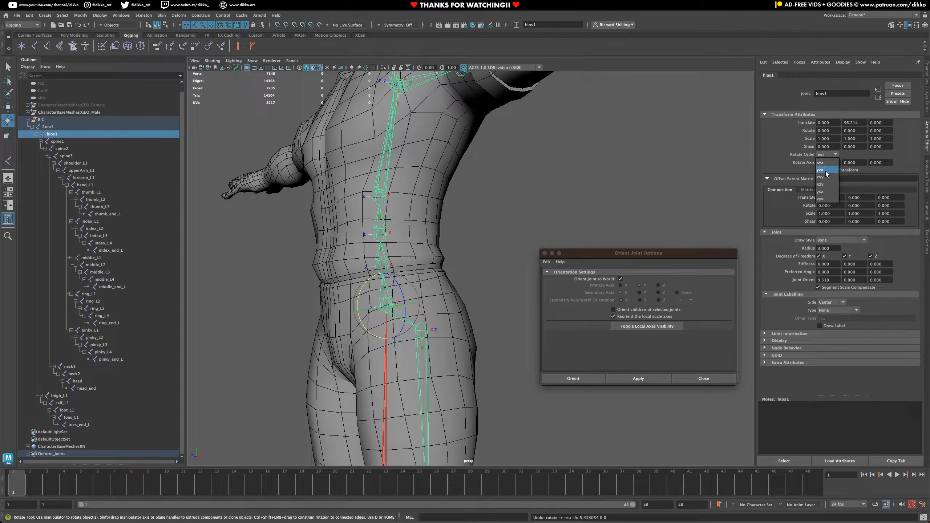
pyautogui.click(821, 170)
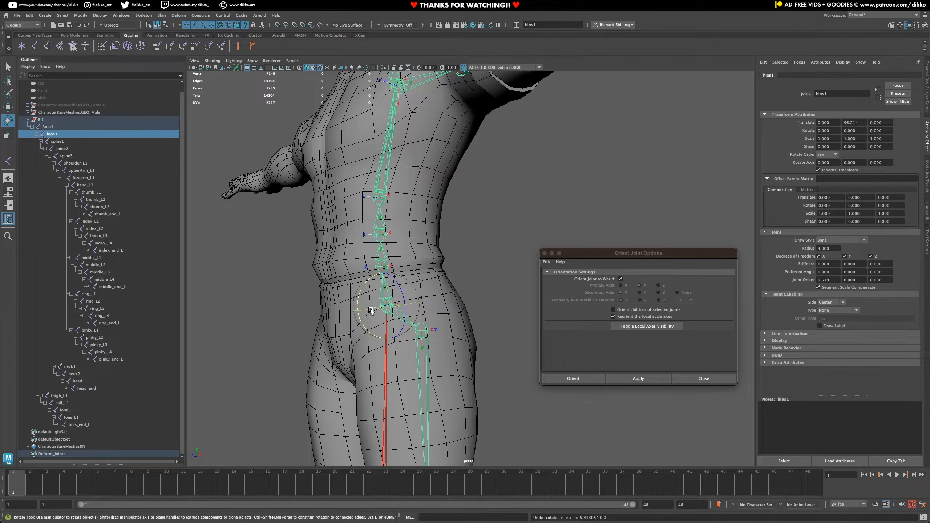
pyautogui.moveTo(371, 311); pyautogui.dragTo(389, 312)
pyautogui.hotkey('ctrl', 'z')
pyautogui.moveTo(495, 279)
pyautogui.keyDown('alt'); pyautogui.mouseDown()
pyautogui.moveTo(487, 276)
pyautogui.moveTo(498, 280)
pyautogui.moveTo(492, 292)
pyautogui.mouseUp(); pyautogui.keyUp('alt')
pyautogui.hotkey('ctrl', 'z')
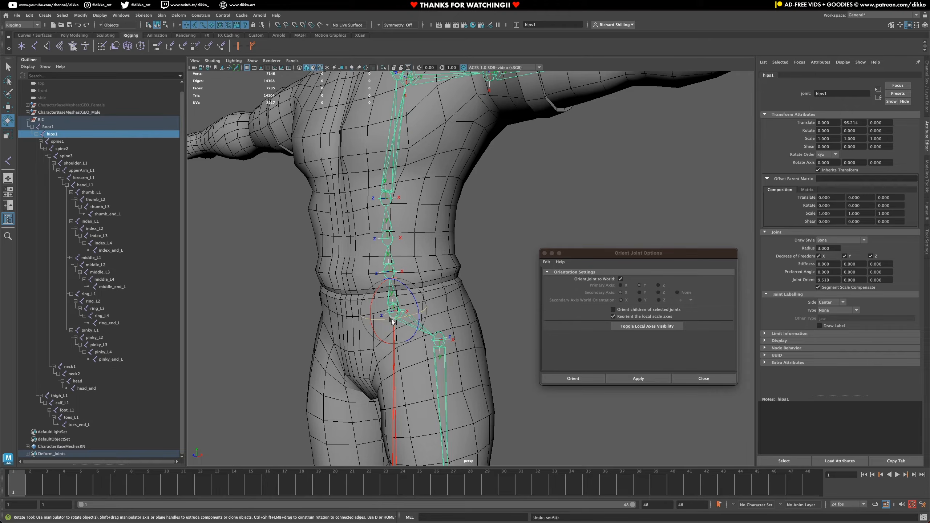
# Test-rotate the hips joint about 8° around X and undo the rotation.
pyautogui.keyDown('alt'); pyautogui.moveTo(384, 366); pyautogui.dragTo(394, 367); pyautogui.keyUp('alt')
pyautogui.moveTo(396, 308)
pyautogui.mouseDown()
pyautogui.moveTo(391, 297)
pyautogui.moveTo(401, 305)
pyautogui.mouseUp()
pyautogui.hotkey('ctrl', 'z')
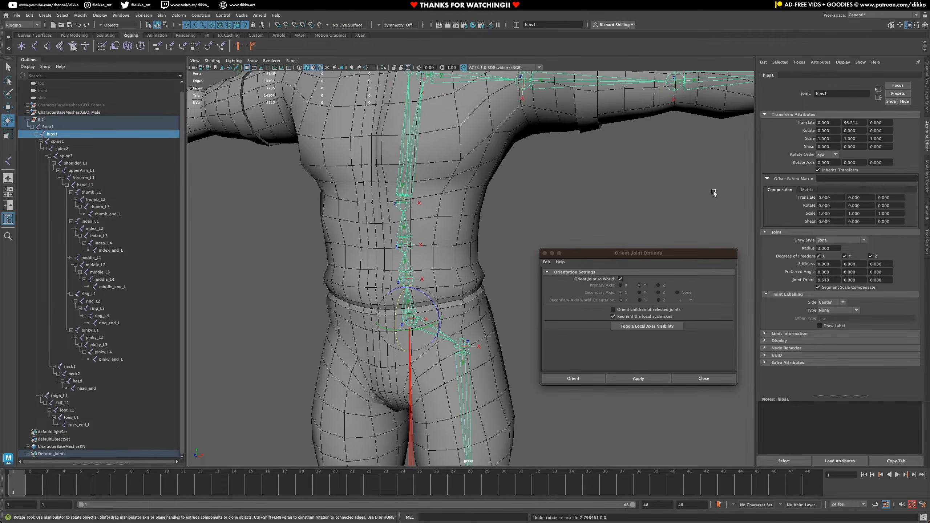
# Set the hips joint's rotate order to yzx.
pyautogui.click(835, 154)
pyautogui.click(828, 173)
pyautogui.click(836, 155)
pyautogui.click(828, 171)
# Test how the rotation rings follow small rotations of the hips joint, including about 2° around Z, and undo them.
pyautogui.moveTo(399, 309)
pyautogui.mouseDown()
pyautogui.moveTo(394, 318)
pyautogui.moveTo(403, 297)
pyautogui.moveTo(389, 324)
pyautogui.moveTo(403, 300)
pyautogui.mouseUp()
pyautogui.moveTo(433, 304); pyautogui.dragTo(424, 269)
pyautogui.hotkey('ctrl', 'z')
pyautogui.hotkey('ctrl', 'z')
pyautogui.hotkey('ctrl', 'z')
pyautogui.hotkey('ctrl', 'z')
pyautogui.hotkey('ctrl', 'z')
pyautogui.hotkey('ctrl', 'z')
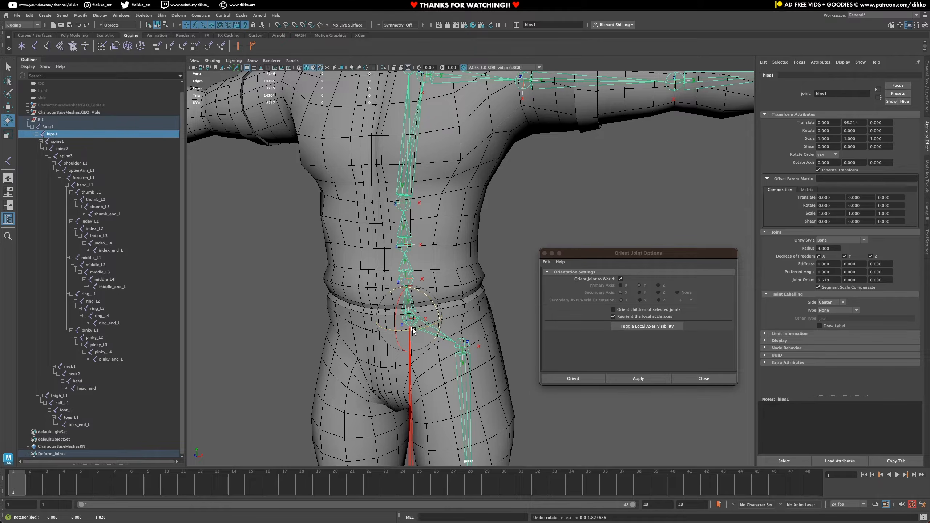
# Test the yzx order for gimbal lock by rotating the hips joint about 92° around Z, and undo the rotation.
pyautogui.moveTo(415, 329); pyautogui.dragTo(352, 244)
pyautogui.hotkey('ctrl', 'z')
pyautogui.hotkey('ctrl', 'z')
pyautogui.hotkey('ctrl', 'z')
pyautogui.hotkey('ctrl', 'z')
pyautogui.hotkey('ctrl', 'z')
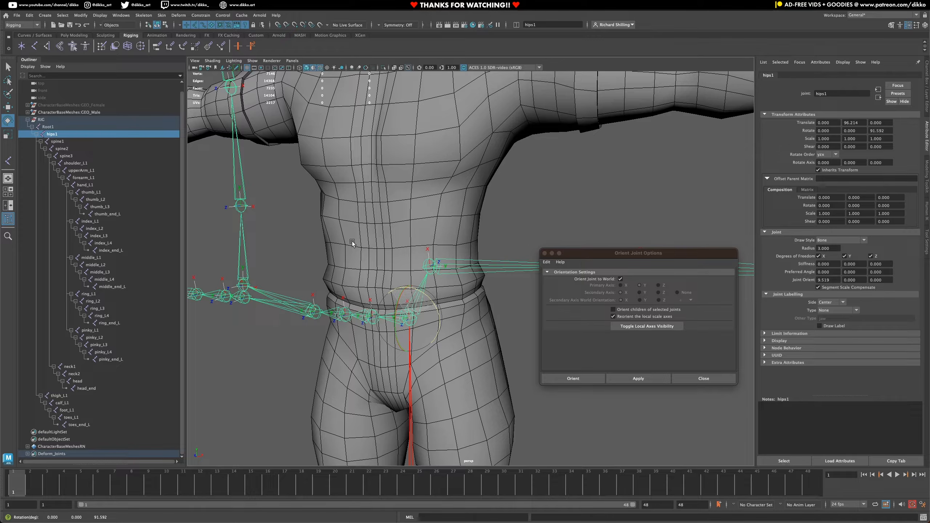
pyautogui.moveTo(352, 244); pyautogui.dragTo(443, 302)
pyautogui.press('super+z')
# Test-rotate the hips joint about 14° around Y and undo the rotation.
pyautogui.moveTo(401, 330); pyautogui.dragTo(410, 331)
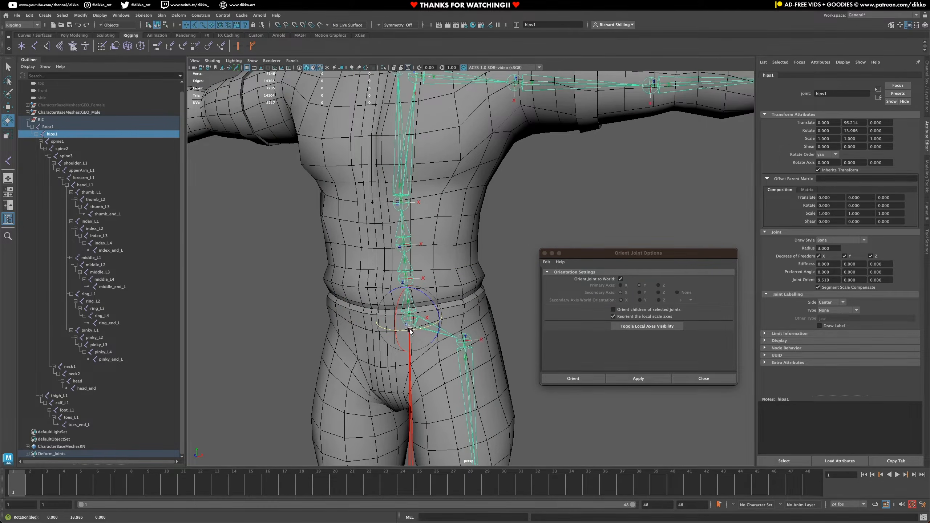
pyautogui.press('super+z')
pyautogui.press('super+z')
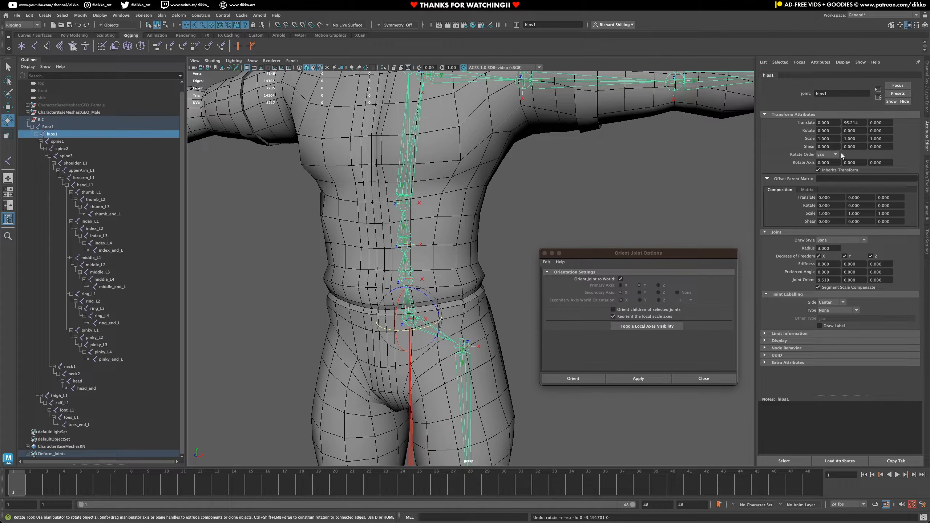
# Set the hips joint's rotate order to yxz and test it with a Z rotation of about 28°, undoing the rotation.
pyautogui.click(823, 155)
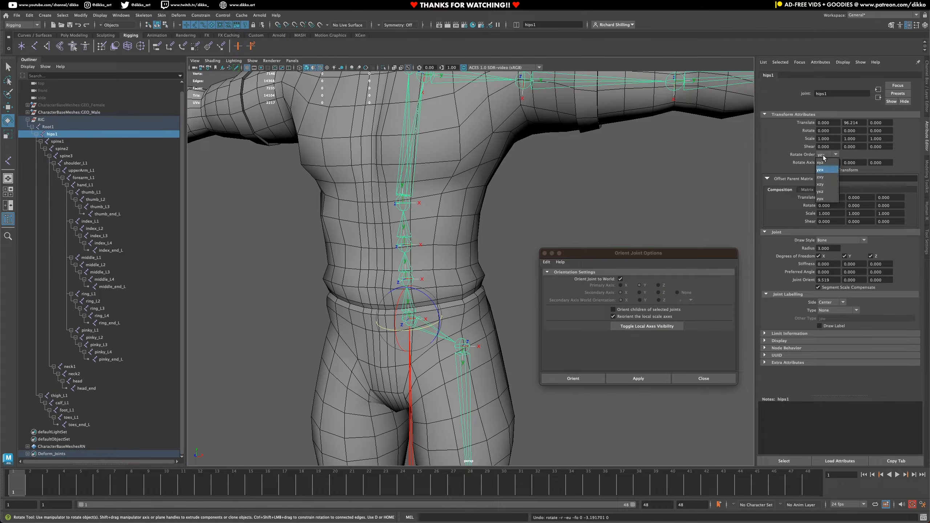
pyautogui.click(827, 193)
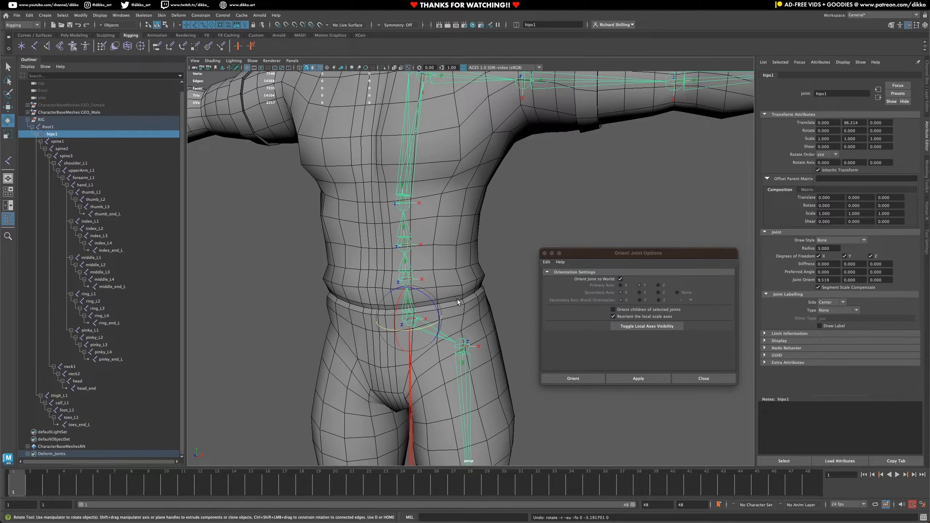
pyautogui.moveTo(427, 301); pyautogui.dragTo(439, 243)
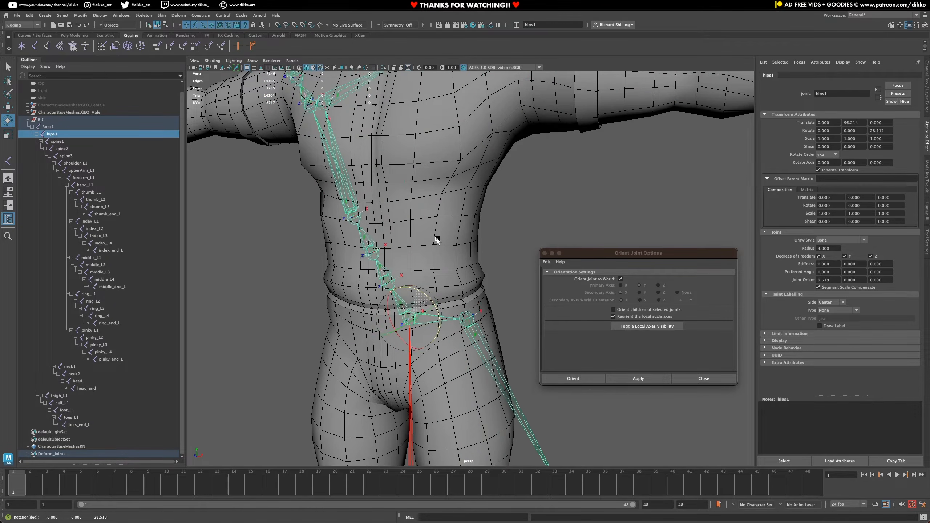
pyautogui.hotkey('ctrl', 'z')
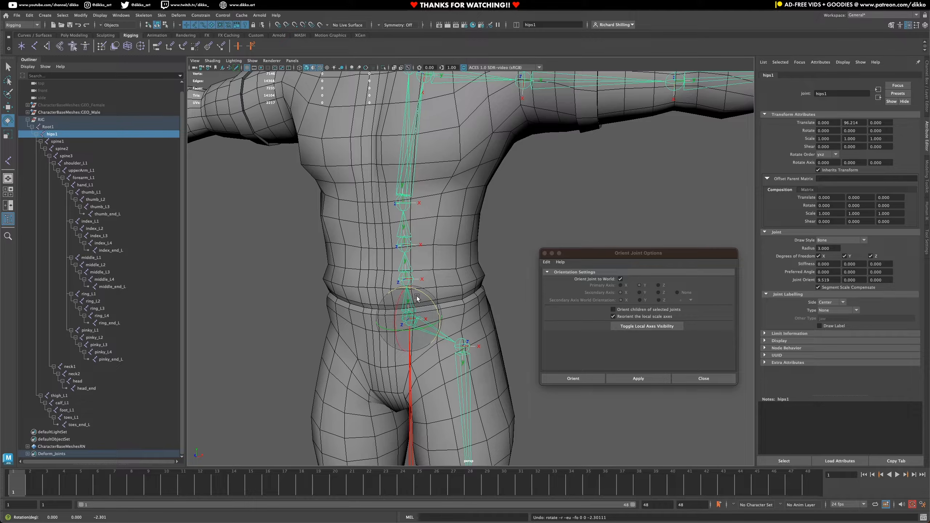
# Tilt the hips joint about 10° around X, test tilting it to about 88°, and undo the test rotations.
pyautogui.moveTo(404, 297); pyautogui.dragTo(402, 301)
pyautogui.keyDown('alt'); pyautogui.moveTo(504, 279); pyautogui.dragTo(466, 270); pyautogui.keyUp('alt')
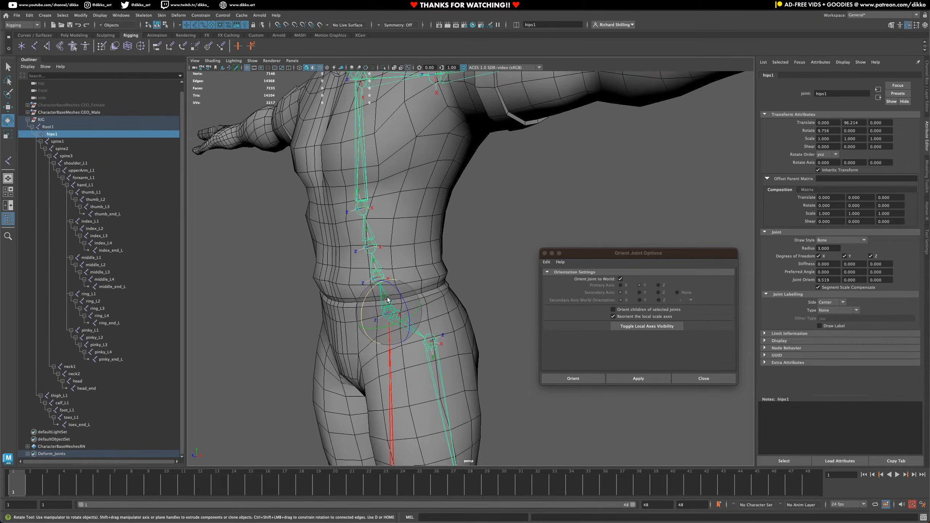
pyautogui.moveTo(369, 299)
pyautogui.mouseDown()
pyautogui.moveTo(385, 324)
pyautogui.moveTo(401, 328)
pyautogui.mouseUp()
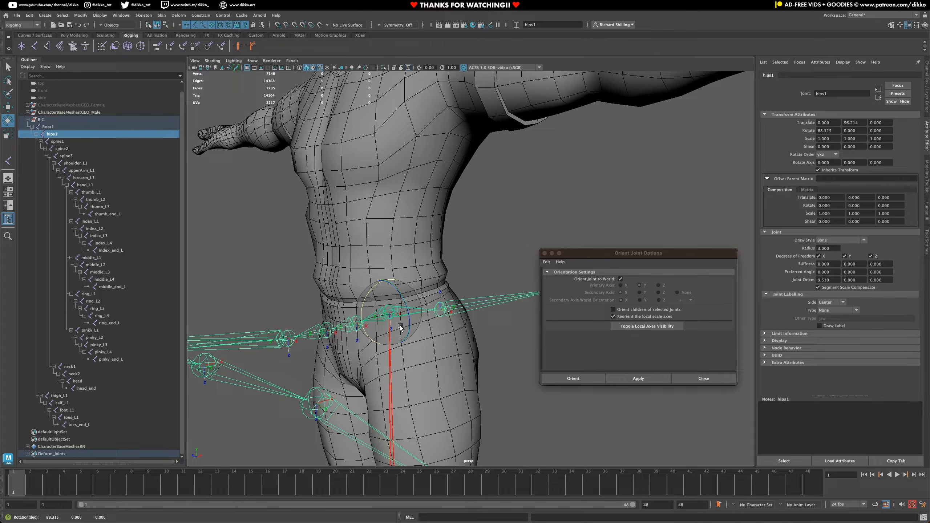
pyautogui.hotkey('ctrl', 'z')
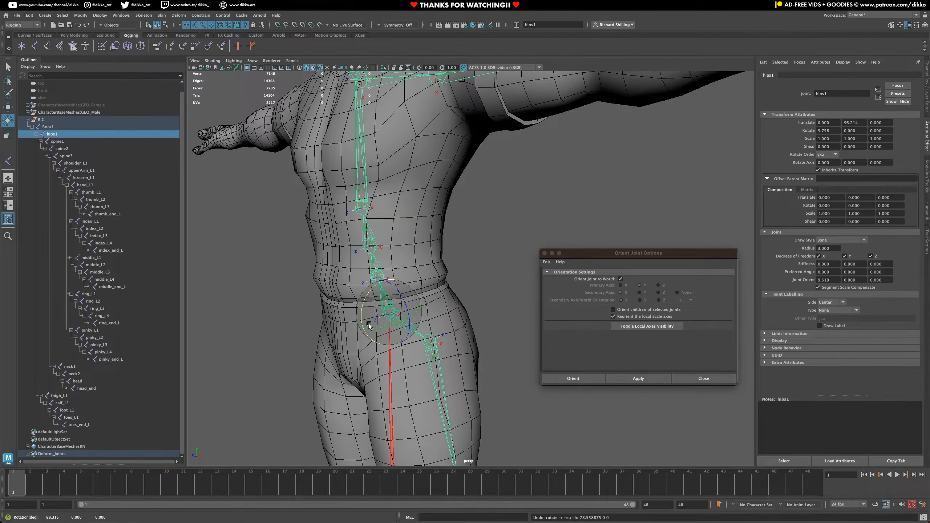
pyautogui.hotkey('ctrl', 'z')
pyautogui.hotkey('ctrl', 'z')
pyautogui.hotkey('ctrl', 'z')
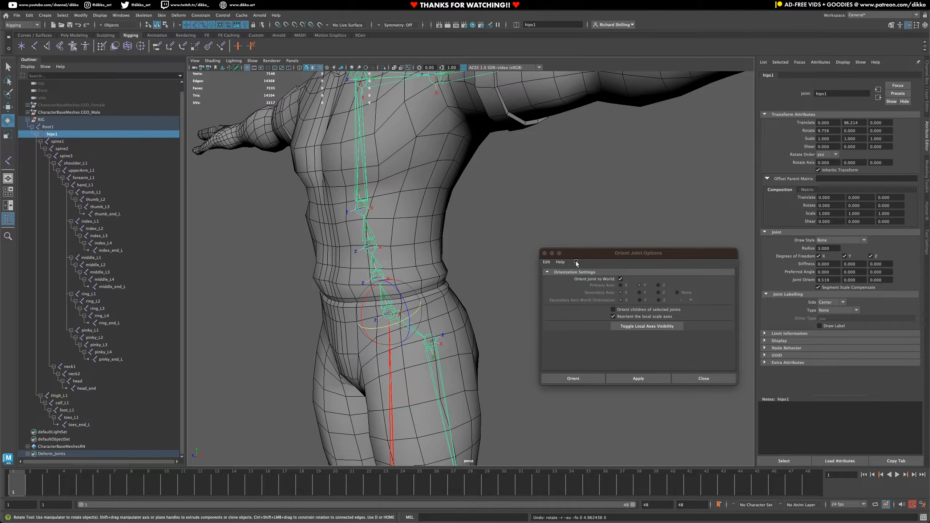
# Reset the hips joint's X rotation to 0.
pyautogui.click(928, 107)
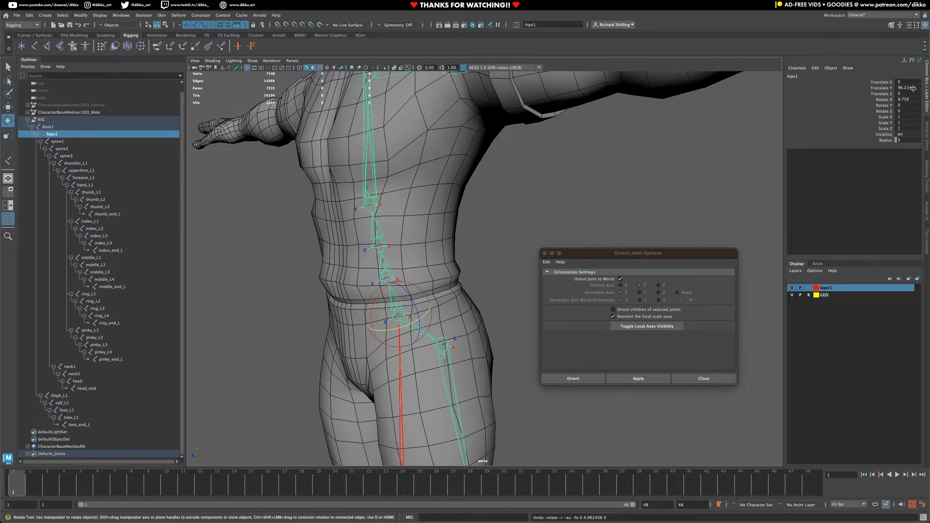
pyautogui.click(913, 88)
pyautogui.click(902, 99)
pyautogui.press('Return')
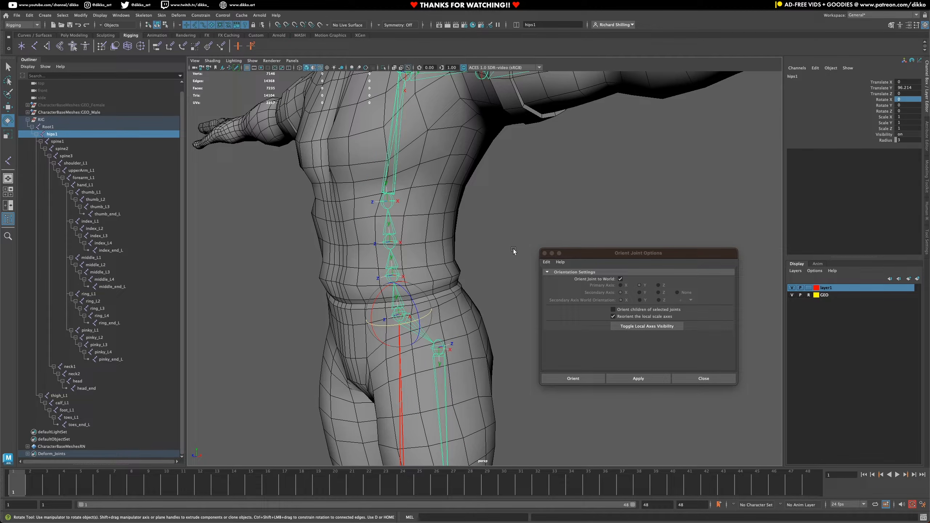
# Test-rotate the hips joint about 66° around X, 72° and 63° around Z, and 91° around X, undoing each rotation.
pyautogui.keyDown('alt'); pyautogui.moveTo(416, 337); pyautogui.dragTo(392, 338); pyautogui.keyUp('alt')
pyautogui.hotkey('ctrl', 'z')
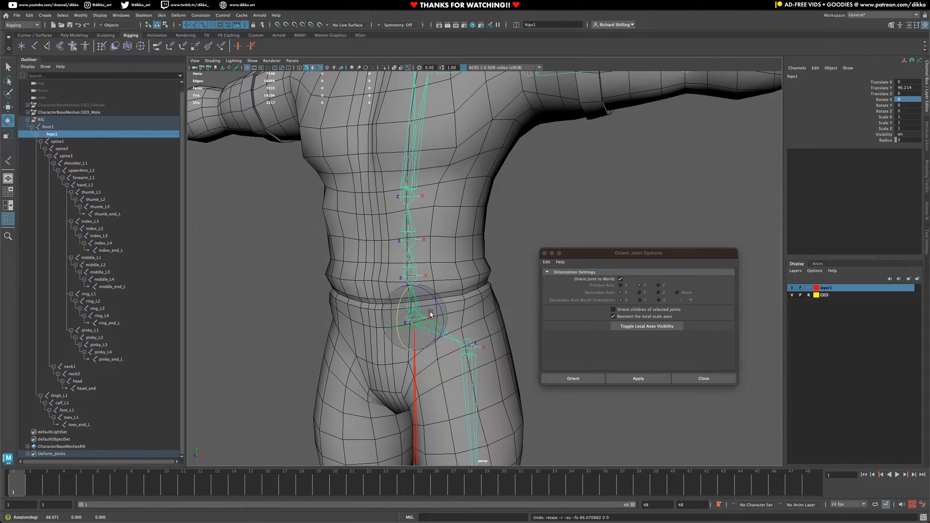
pyautogui.moveTo(436, 303); pyautogui.dragTo(400, 269)
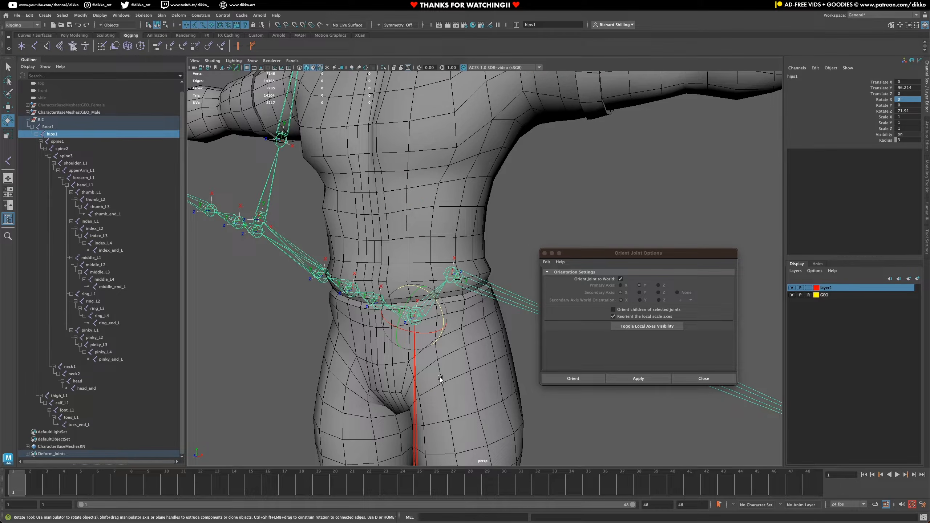
pyautogui.hotkey('ctrl', 'z')
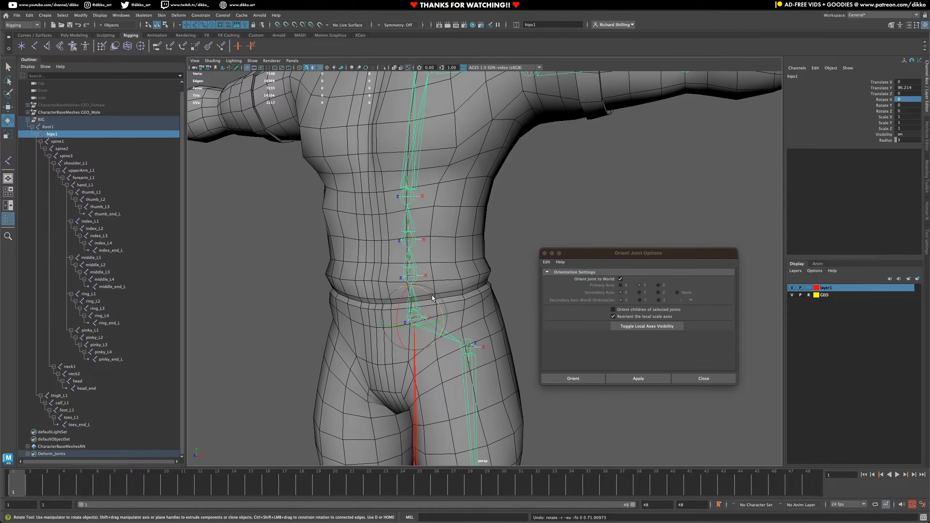
pyautogui.moveTo(403, 297); pyautogui.dragTo(393, 259)
pyautogui.hotkey('ctrl', 'z')
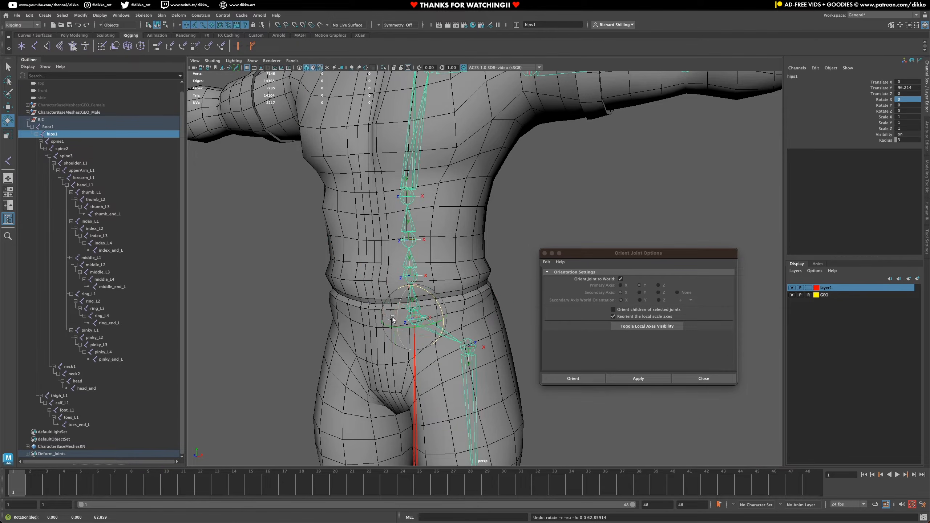
pyautogui.moveTo(399, 310); pyautogui.dragTo(392, 352)
pyautogui.hotkey('ctrl', 'z')
# Set the hips joint's rotate order to yzx.
pyautogui.click(927, 145)
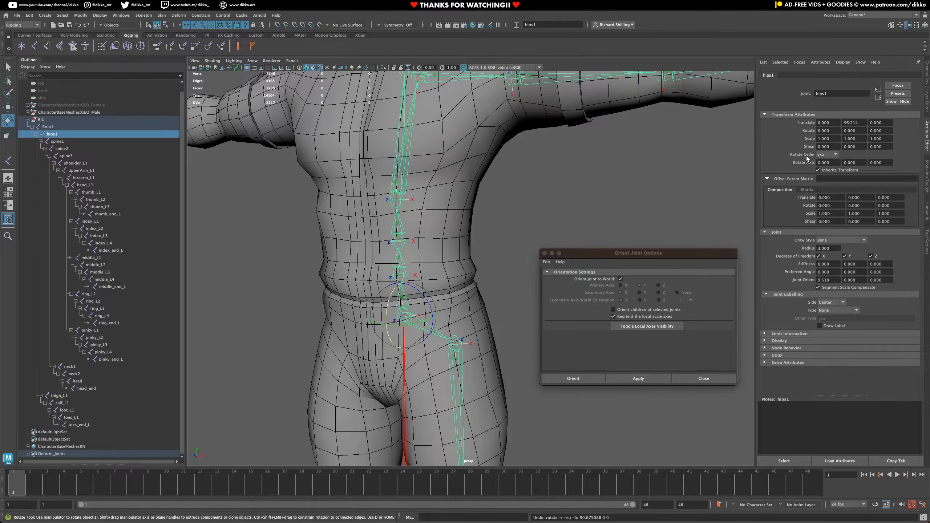
pyautogui.click(831, 154)
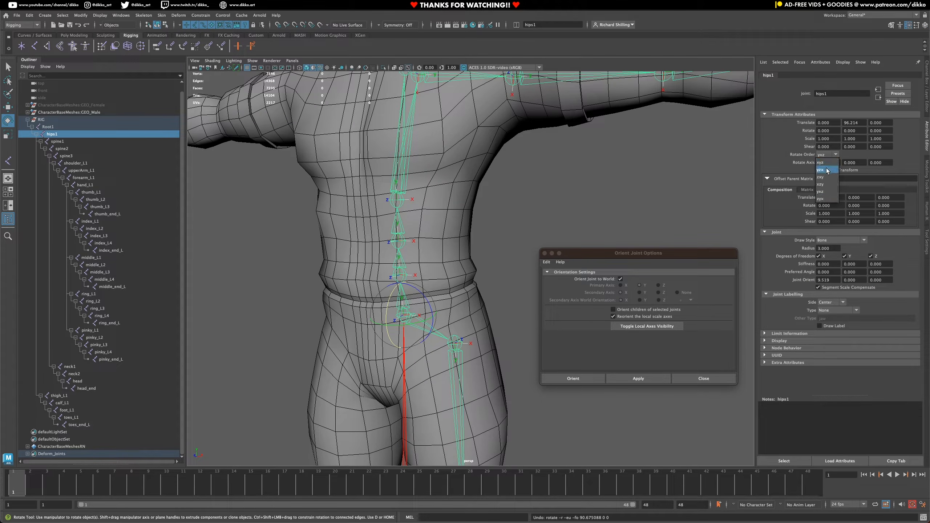
pyautogui.click(827, 169)
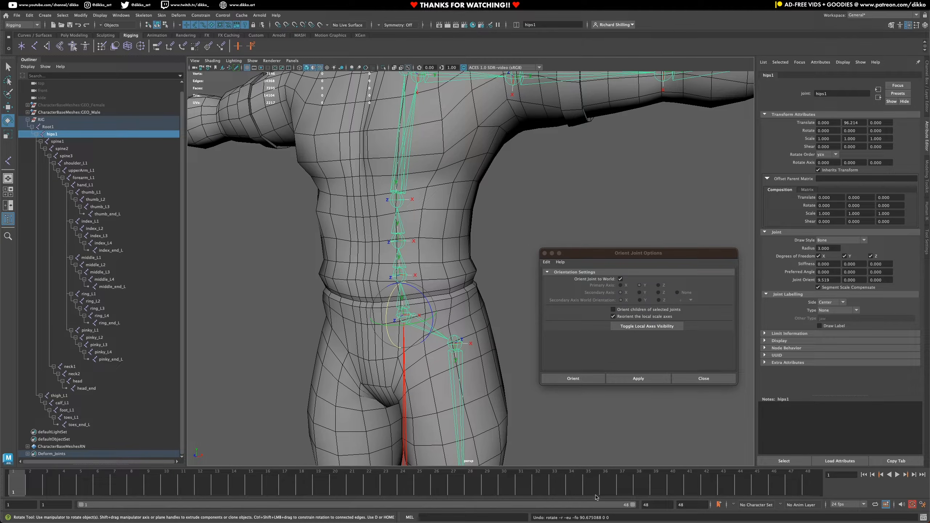
# Set the rotate order of the spine1, spine2 and spine3 joints to yzx.
pyautogui.press('Down')
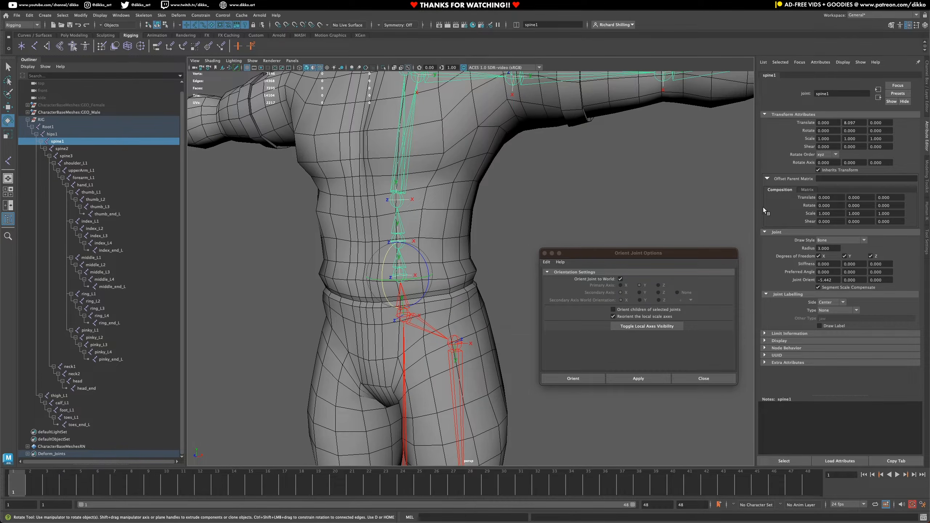
pyautogui.click(835, 156)
pyautogui.click(831, 164)
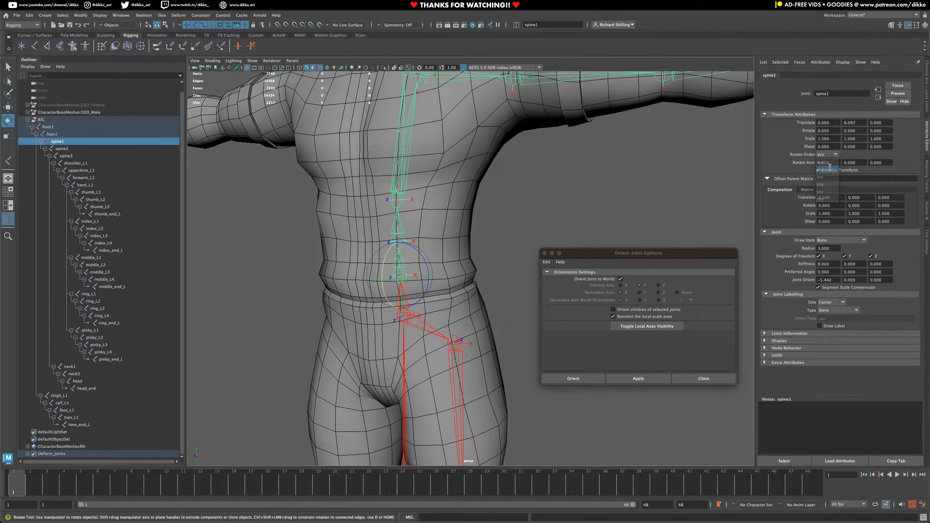
pyautogui.click(396, 222)
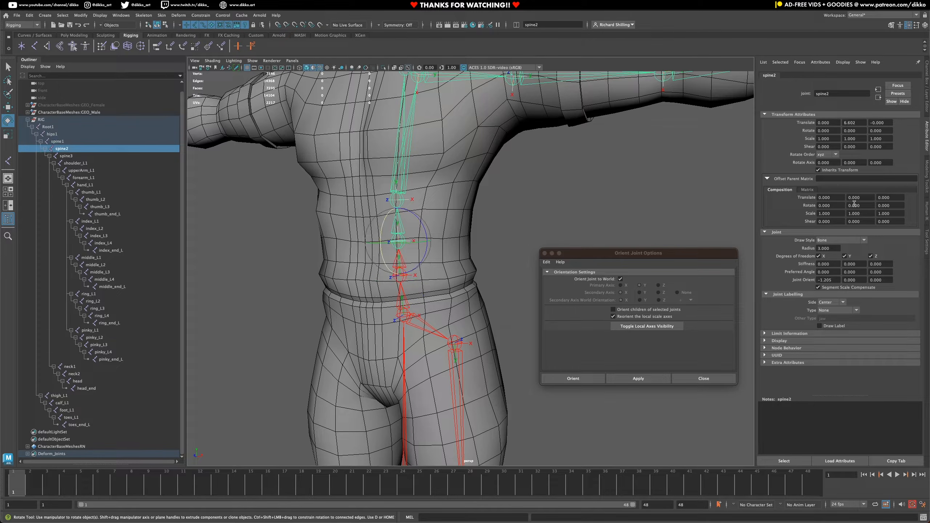
pyautogui.click(835, 154)
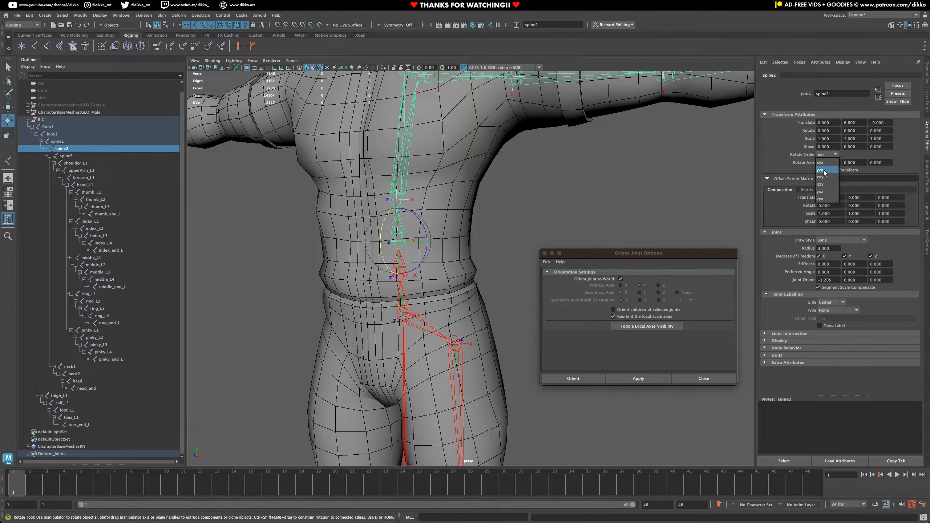
pyautogui.click(824, 170)
pyautogui.keyDown('alt'); pyautogui.moveTo(475, 194); pyautogui.dragTo(458, 250, button='middle'); pyautogui.keyUp('alt')
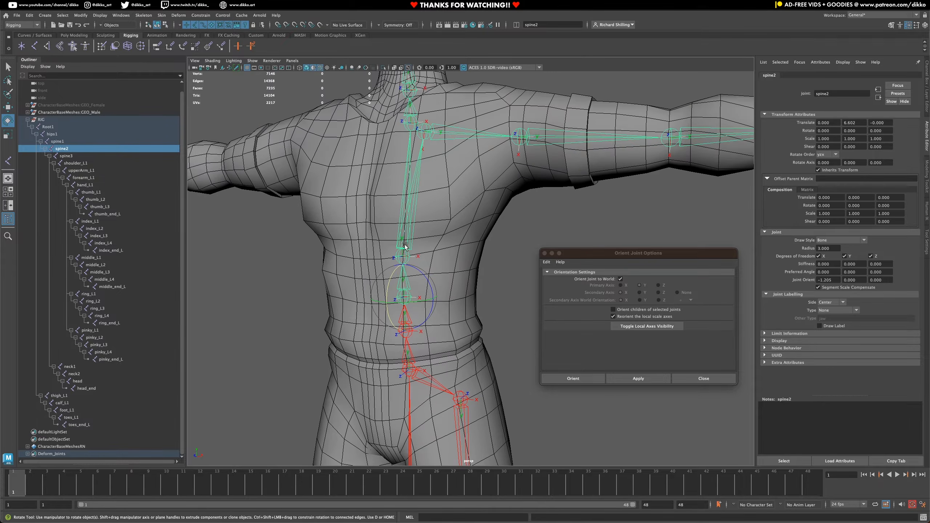
pyautogui.click(402, 197)
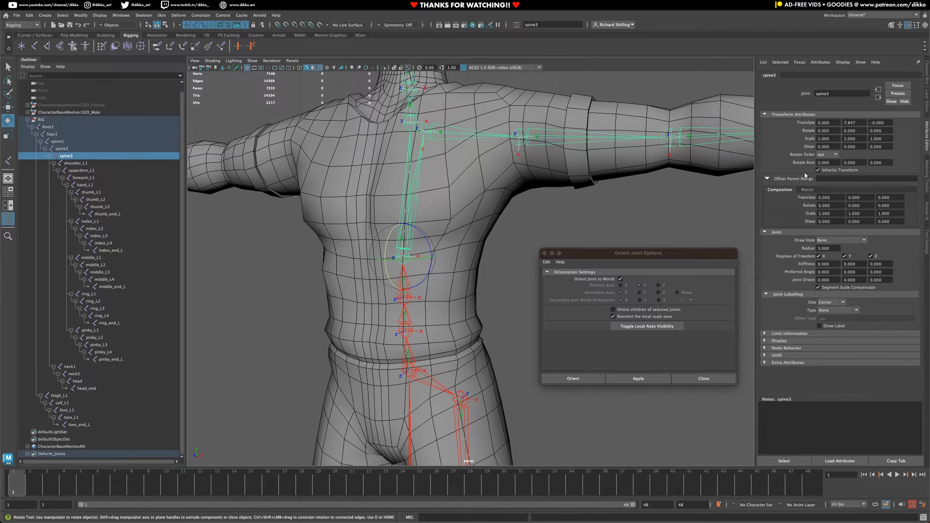
pyautogui.click(835, 154)
pyautogui.click(829, 170)
# Set the rotate order of the neck1, neck2 and head joints to yzx.
pyautogui.keyDown('alt'); pyautogui.moveTo(434, 74); pyautogui.dragTo(451, 270, button='middle'); pyautogui.keyUp('alt')
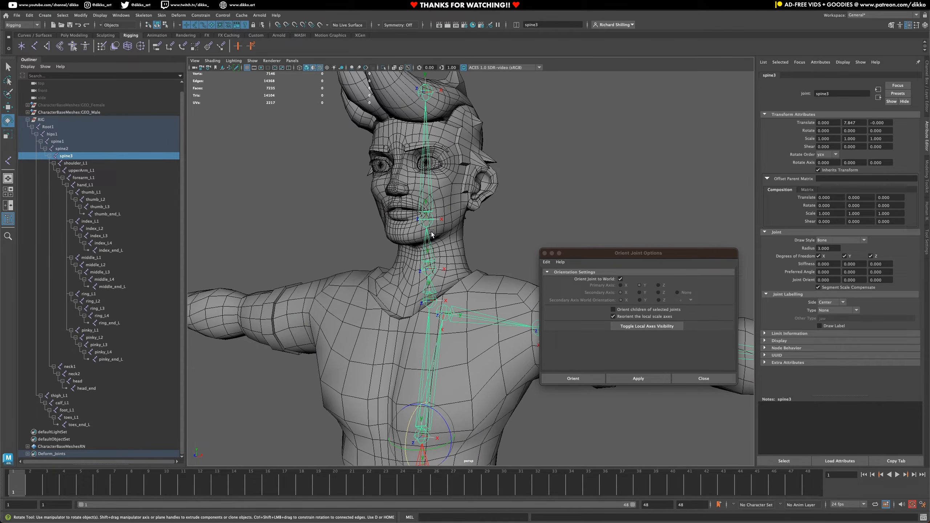
pyautogui.click(430, 297)
pyautogui.click(833, 155)
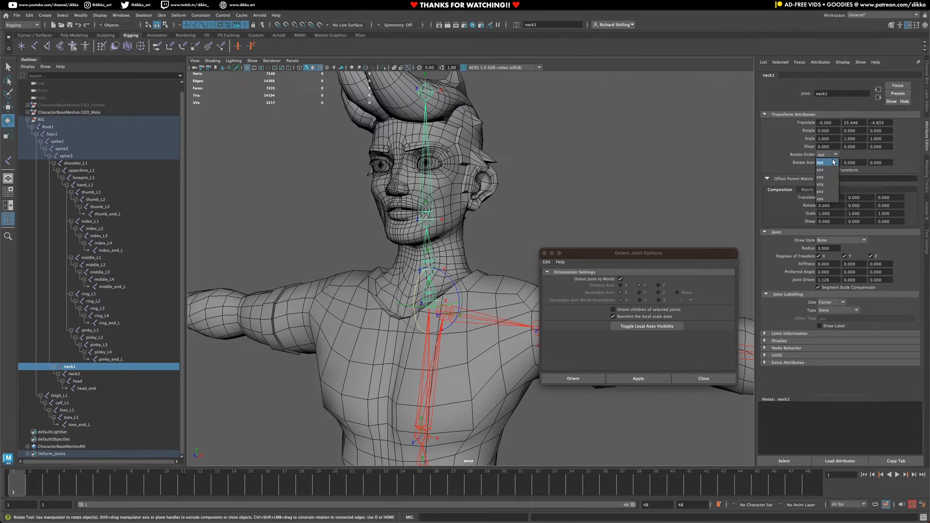
pyautogui.click(427, 254)
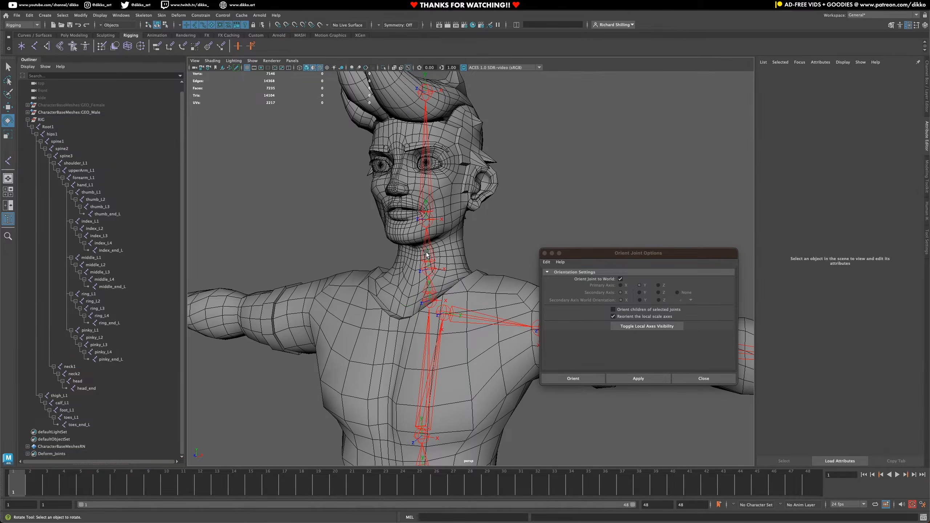
pyautogui.click(432, 248)
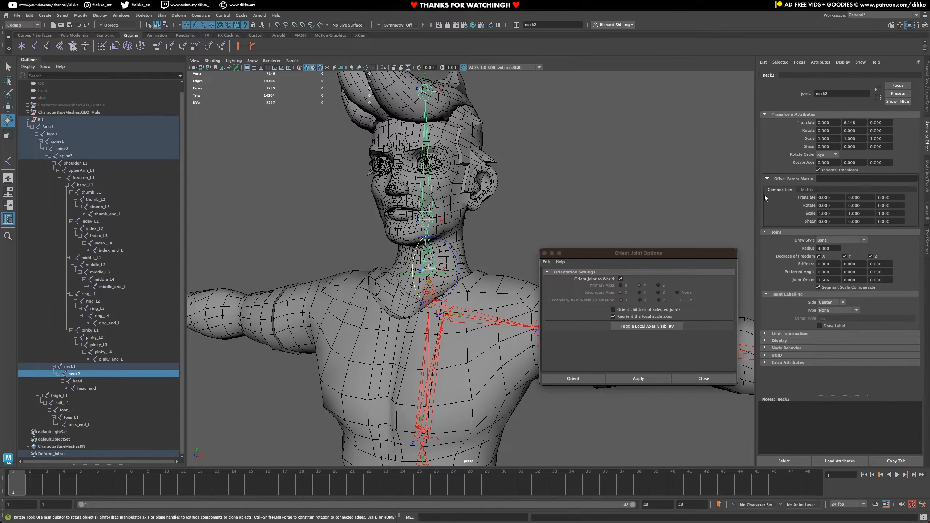
pyautogui.click(837, 156)
pyautogui.click(827, 163)
pyautogui.click(434, 219)
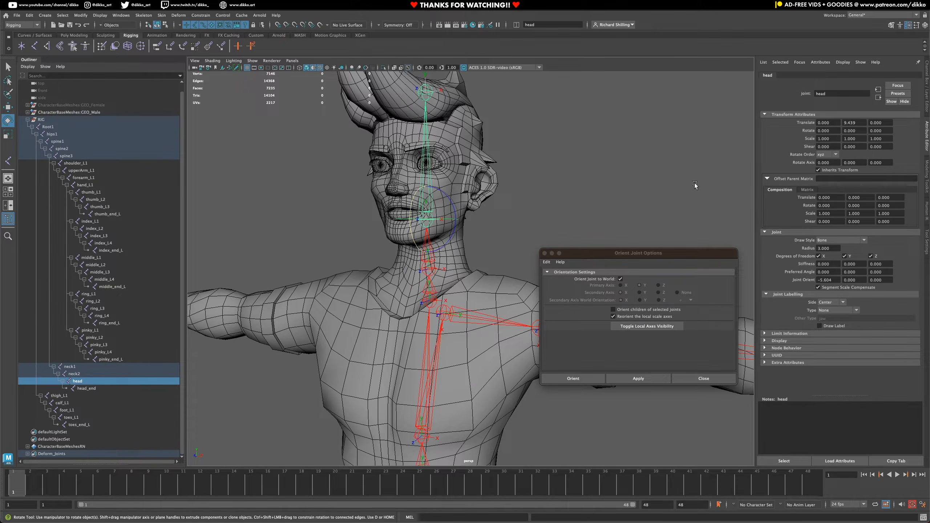
pyautogui.click(834, 156)
pyautogui.click(826, 169)
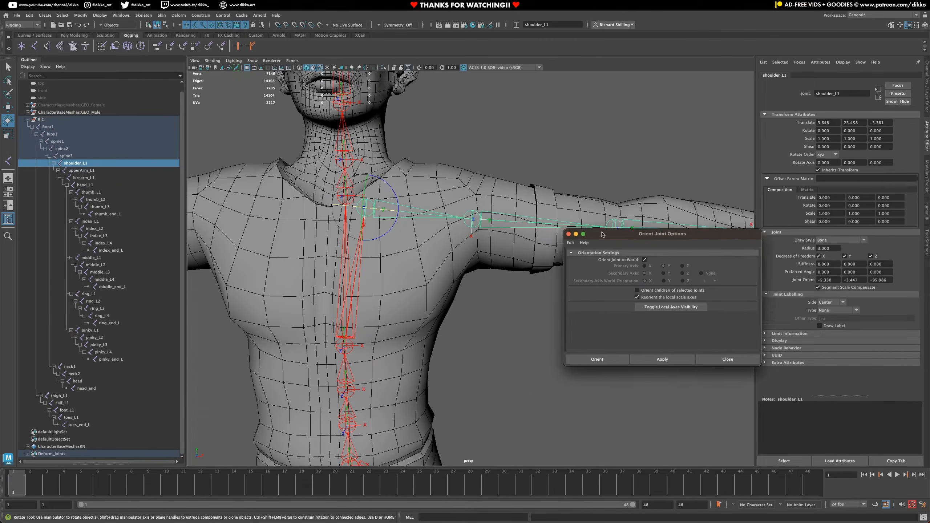
# Close the Orient Joint Options window that covers the character's left arm.
pyautogui.moveTo(577, 253); pyautogui.dragTo(597, 243)
pyautogui.click(564, 243)
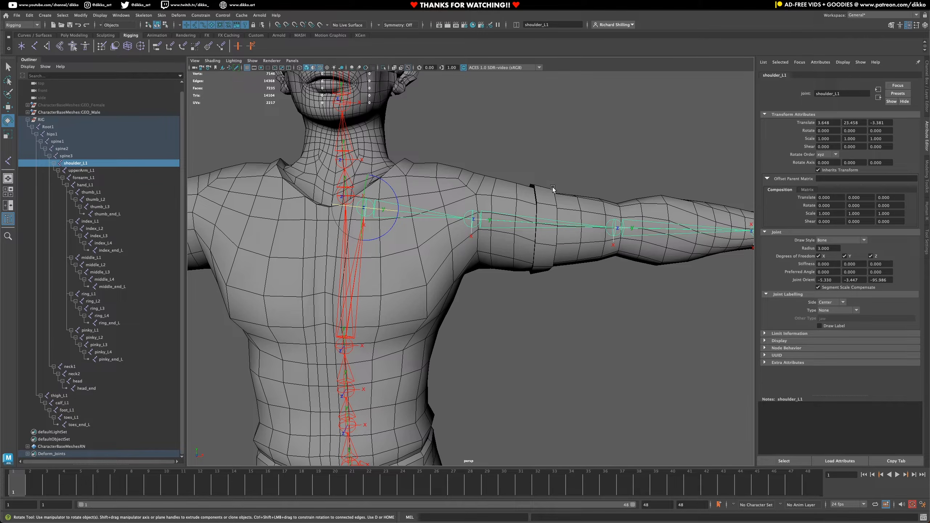
pyautogui.keyDown('alt'); pyautogui.moveTo(553, 188); pyautogui.dragTo(510, 199); pyautogui.keyUp('alt')
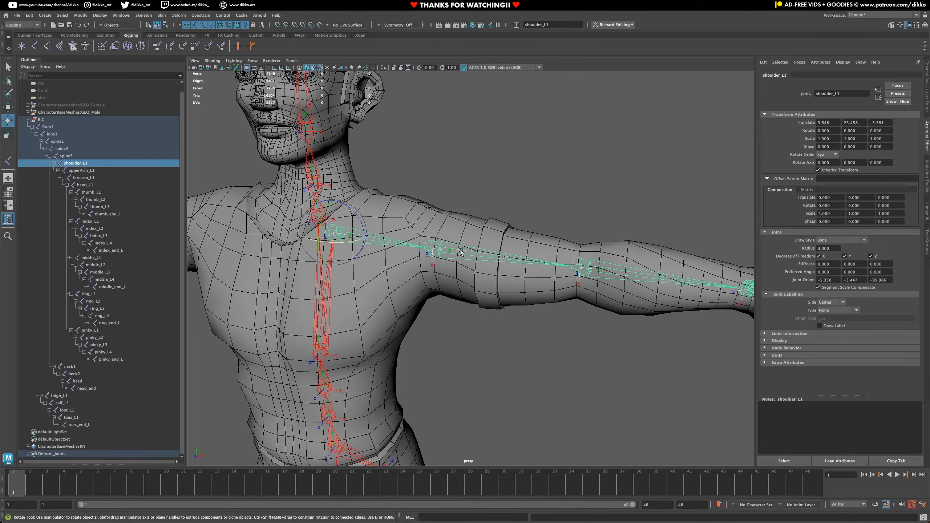
pyautogui.moveTo(439, 250)
pyautogui.keyDown('alt'); pyautogui.mouseDown()
pyautogui.moveTo(452, 242)
pyautogui.moveTo(430, 252)
pyautogui.moveTo(442, 250)
pyautogui.mouseUp(); pyautogui.keyUp('alt')
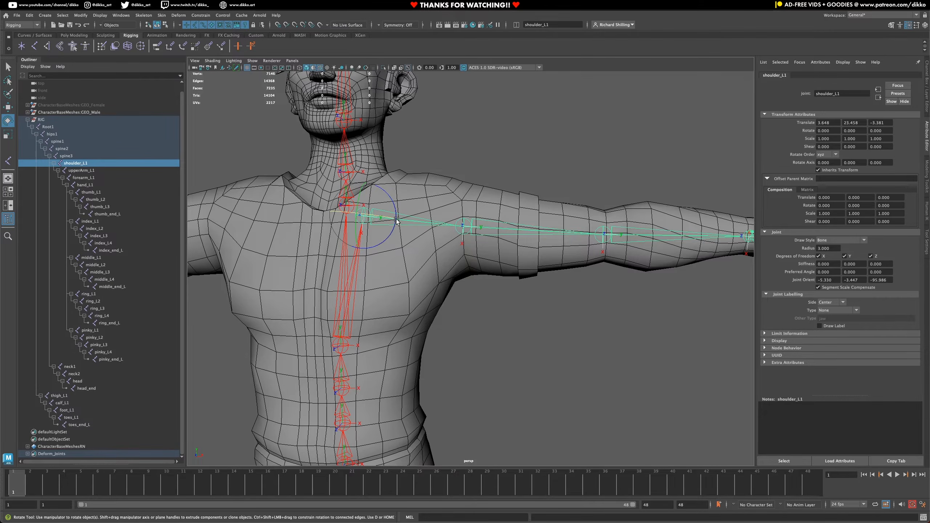
# Test the shoulder_L1 joint's xyz rotate order, including a rotation of about -43° around Y, and undo the rotations.
pyautogui.keyDown('alt'); pyautogui.moveTo(397, 221); pyautogui.dragTo(362, 230); pyautogui.keyUp('alt')
pyautogui.hotkey('ctrl', 'z')
pyautogui.hotkey('ctrl', 'z')
pyautogui.hotkey('ctrl', 'z')
pyautogui.hotkey('ctrl', 'z')
pyautogui.hotkey('ctrl', 'z')
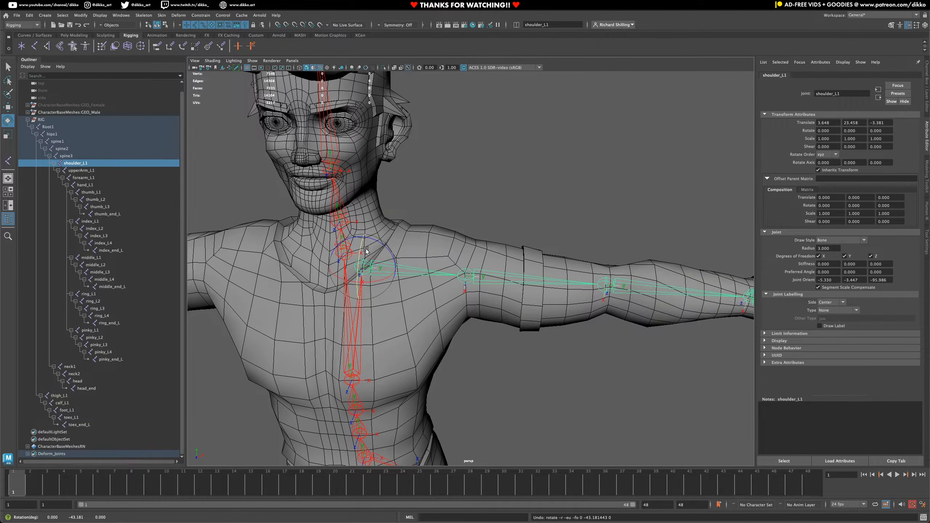
# Test-rotate the shoulder_L1 joint about 16° around Y and about -4° around Z, undoing the rotations.
pyautogui.keyDown('alt'); pyautogui.moveTo(358, 289); pyautogui.dragTo(359, 219); pyautogui.keyUp('alt')
pyautogui.hotkey('ctrl', 'z')
pyautogui.hotkey('ctrl', 'z')
pyautogui.hotkey('ctrl', 'z')
pyautogui.hotkey('ctrl', 'z')
pyautogui.hotkey('ctrl', 'z')
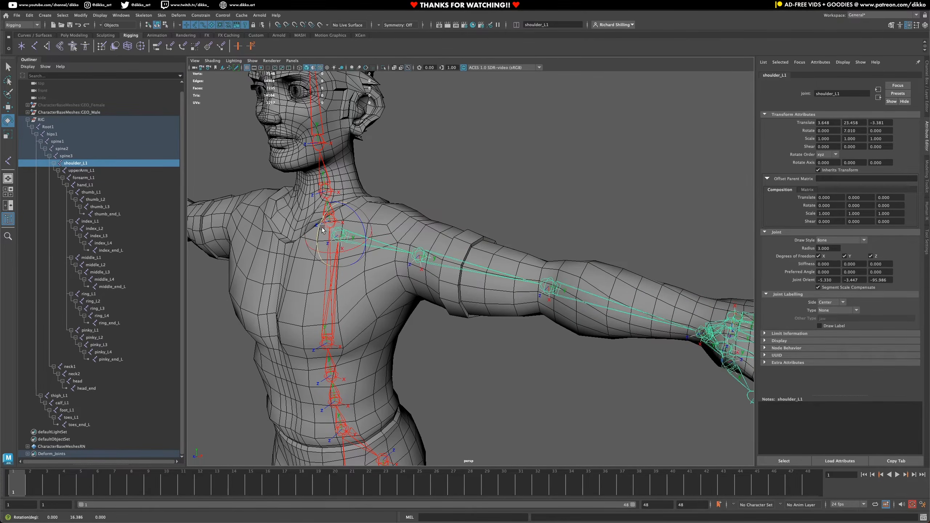
pyautogui.hotkey('ctrl', 'z')
pyautogui.hotkey('ctrl', 'z')
pyautogui.hotkey('ctrl', 'z')
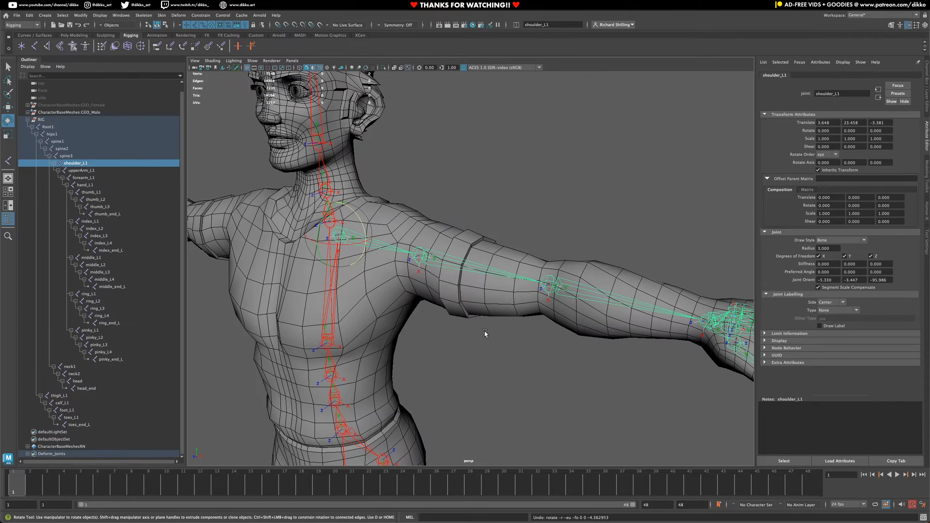
# Test-rotate the shoulder_L1 joint about 3.5° around Y and undo the rotation.
pyautogui.keyDown('alt'); pyautogui.moveTo(485, 333); pyautogui.dragTo(502, 330); pyautogui.keyUp('alt')
pyautogui.moveTo(387, 224); pyautogui.dragTo(347, 224)
pyautogui.hotkey('ctrl', 'z')
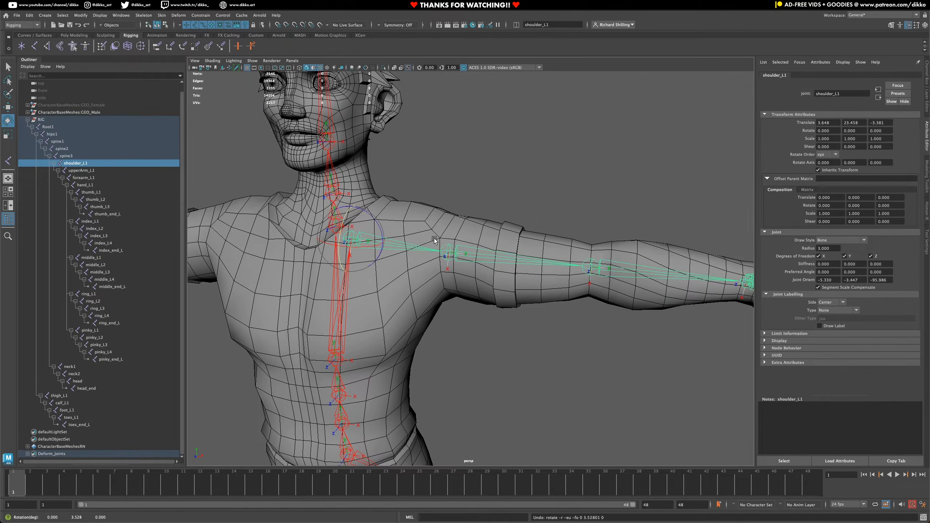
# Try the yxz rotate order on shoulder_L1 with rotations of about 78° around X and 25° around Z, undo them, and restore xyz.
pyautogui.click(834, 155)
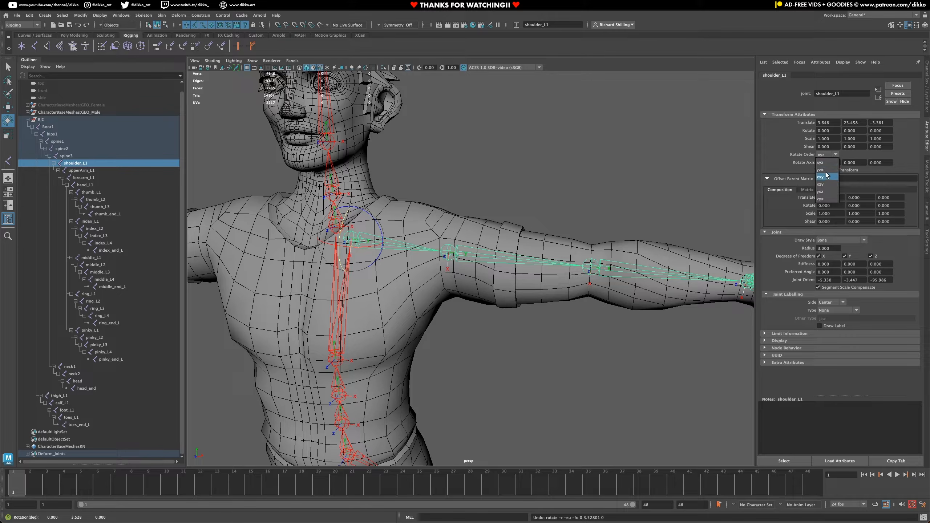
pyautogui.click(822, 192)
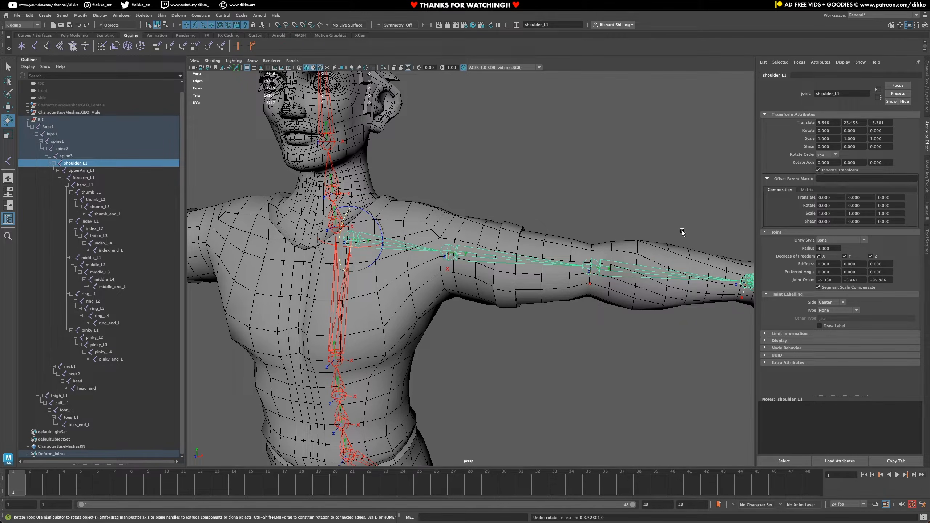
pyautogui.moveTo(351, 245); pyautogui.dragTo(334, 287)
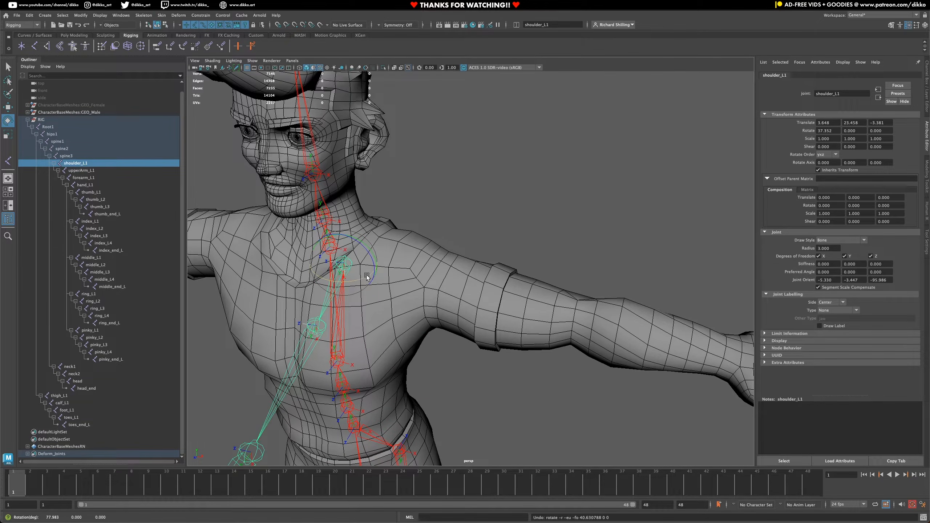
pyautogui.hotkey('ctrl', 'z')
pyautogui.moveTo(361, 247); pyautogui.dragTo(365, 226)
pyautogui.hotkey('ctrl', 'z')
pyautogui.click(835, 155)
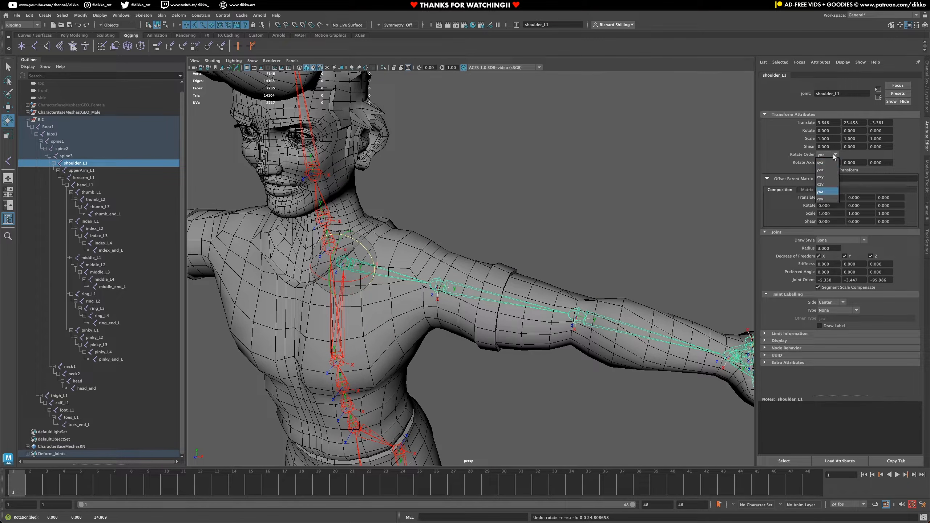
pyautogui.click(831, 163)
# Select the upperArm_L1 joint and save the scene.
pyautogui.keyDown('alt'); pyautogui.moveTo(421, 377); pyautogui.dragTo(477, 332); pyautogui.keyUp('alt')
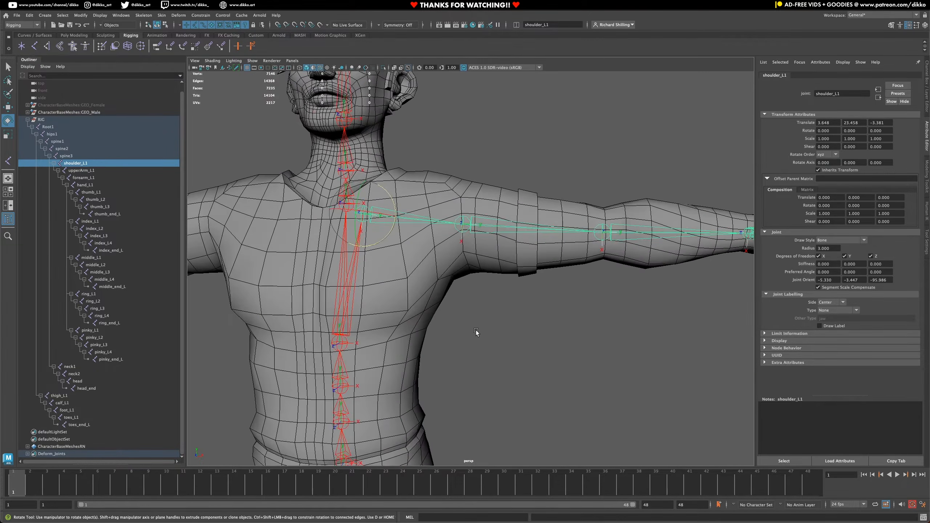
pyautogui.keyDown('alt'); pyautogui.moveTo(512, 296); pyautogui.dragTo(486, 285); pyautogui.keyUp('alt')
pyautogui.click(486, 285)
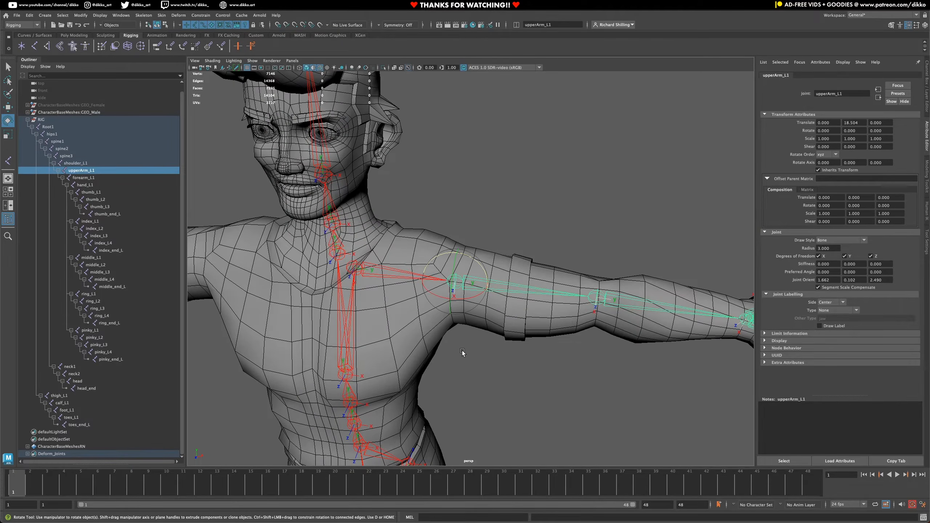
pyautogui.keyDown('alt'); pyautogui.moveTo(461, 349); pyautogui.dragTo(462, 356); pyautogui.keyUp('alt')
pyautogui.press('super+s')
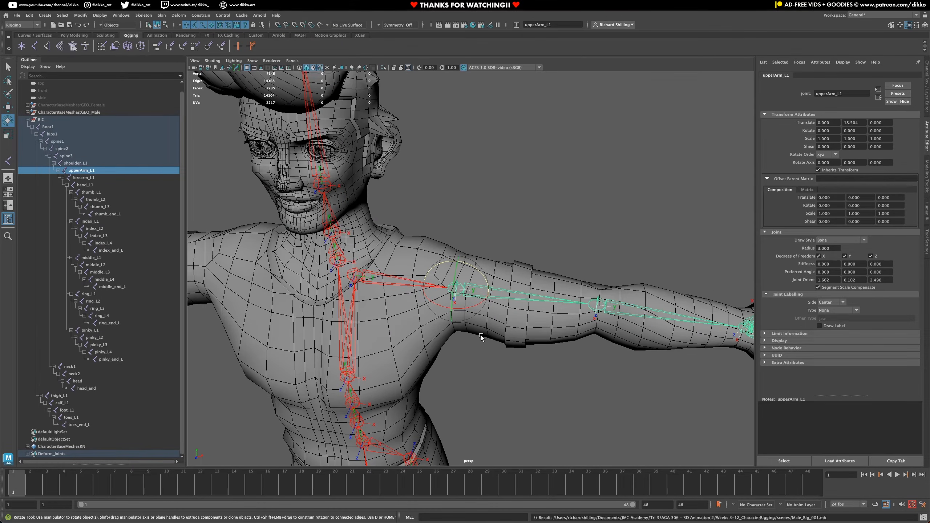
# Undo a trial rotation of upperArm_L1 and rotate the arm down to about -79° around Z.
pyautogui.moveTo(477, 307); pyautogui.dragTo(441, 322)
pyautogui.press('super+z')
pyautogui.keyDown('alt'); pyautogui.moveTo(456, 357); pyautogui.dragTo(482, 332); pyautogui.keyUp('alt')
pyautogui.moveTo(490, 222); pyautogui.dragTo(490, 265)
pyautogui.scroll(-3, 536, 359)
pyautogui.scroll(-4, 457, 368)
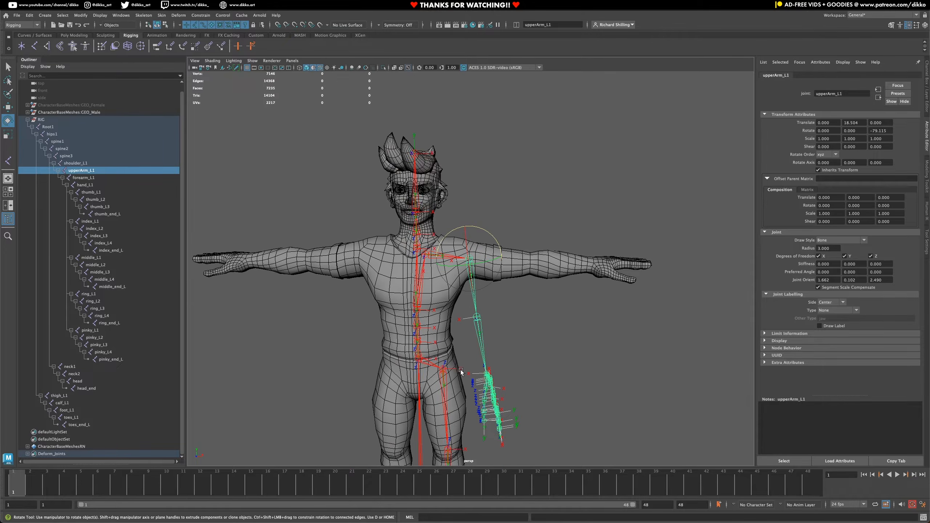
# Test-rotate upperArm_L1 upward to about 70° around Z and undo that rotation.
pyautogui.keyDown('alt'); pyautogui.moveTo(450, 366); pyautogui.dragTo(460, 301); pyautogui.keyUp('alt')
pyautogui.scroll(5, 452, 306)
pyautogui.moveTo(486, 267); pyautogui.dragTo(418, 141)
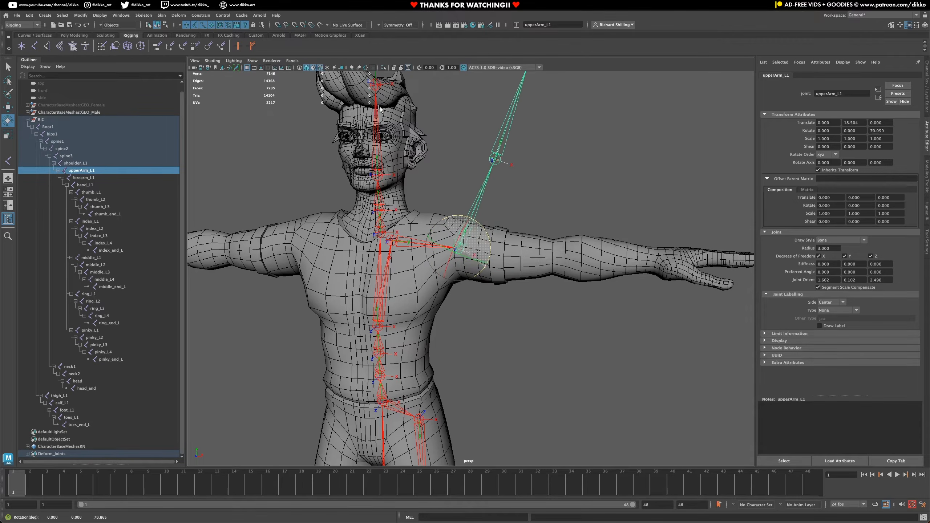
pyautogui.hotkey('ctrl', 'z')
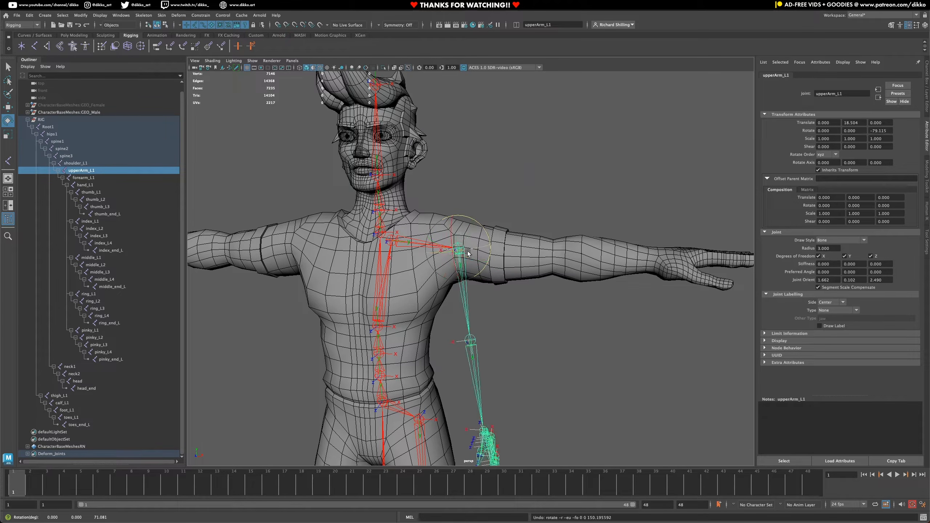
# Test-rotate upperArm_L1 to about -81° around Y and a further -4° around Z, undoing both rotations.
pyautogui.keyDown('alt'); pyautogui.moveTo(469, 253); pyautogui.dragTo(498, 253); pyautogui.keyUp('alt')
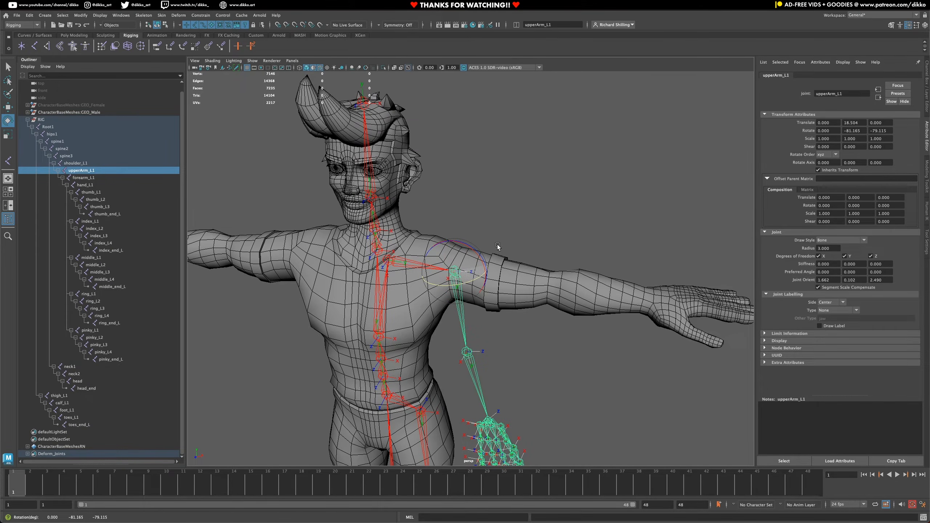
pyautogui.moveTo(498, 246); pyautogui.dragTo(447, 295)
pyautogui.hotkey('ctrl', 'z')
pyautogui.hotkey('ctrl', 'z')
pyautogui.moveTo(476, 250)
pyautogui.mouseDown()
pyautogui.moveTo(438, 229)
pyautogui.moveTo(482, 249)
pyautogui.mouseUp()
pyautogui.hotkey('ctrl', 'z')
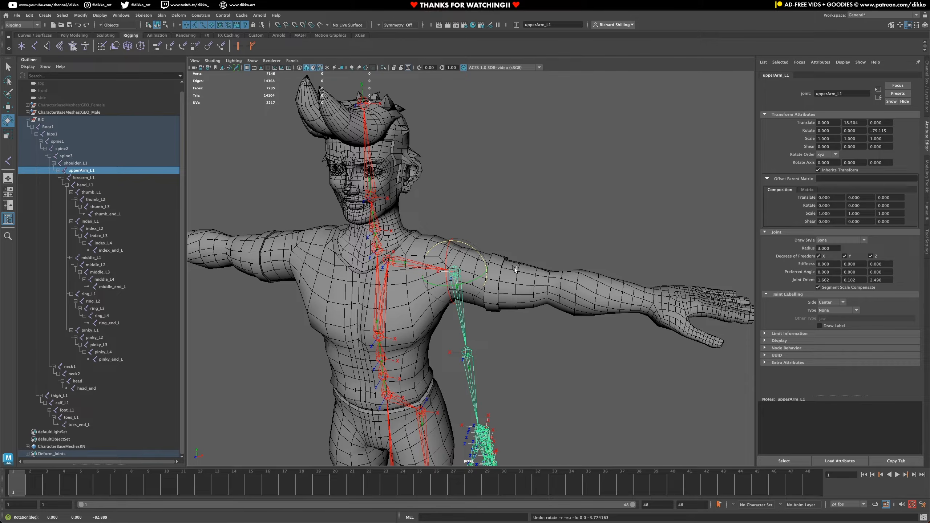
# Try the yxz rotate order on upperArm_L1 with about -79° around Z and 89° around X, undoing the X rotations.
pyautogui.click(835, 156)
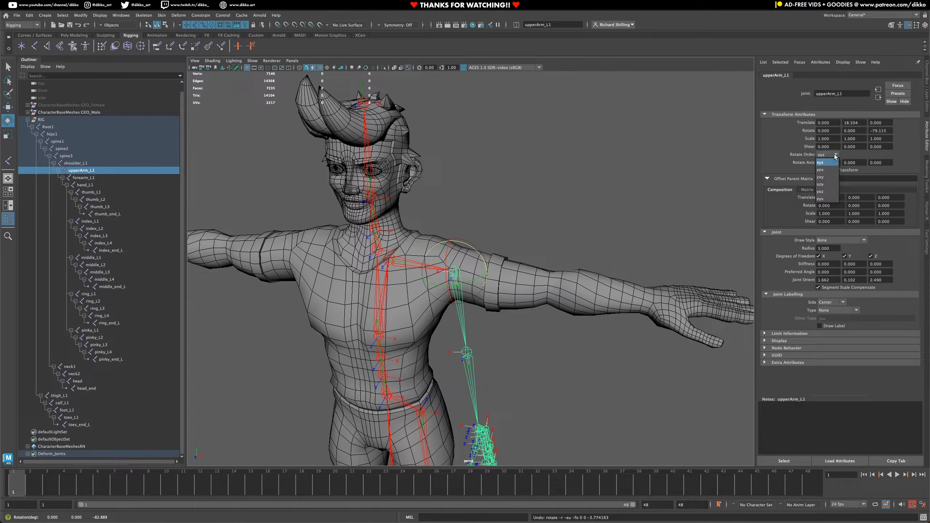
pyautogui.click(830, 193)
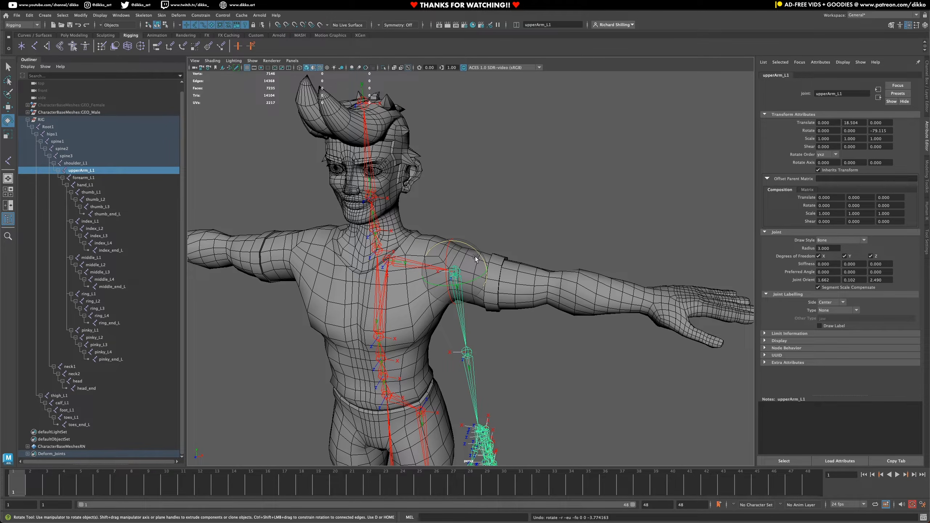
pyautogui.moveTo(475, 258); pyautogui.dragTo(410, 203)
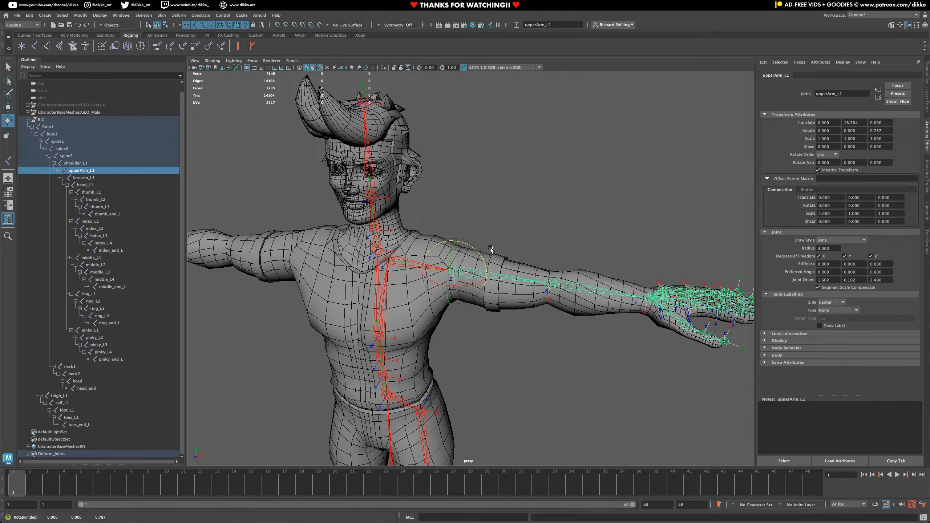
pyautogui.moveTo(475, 249); pyautogui.dragTo(435, 208)
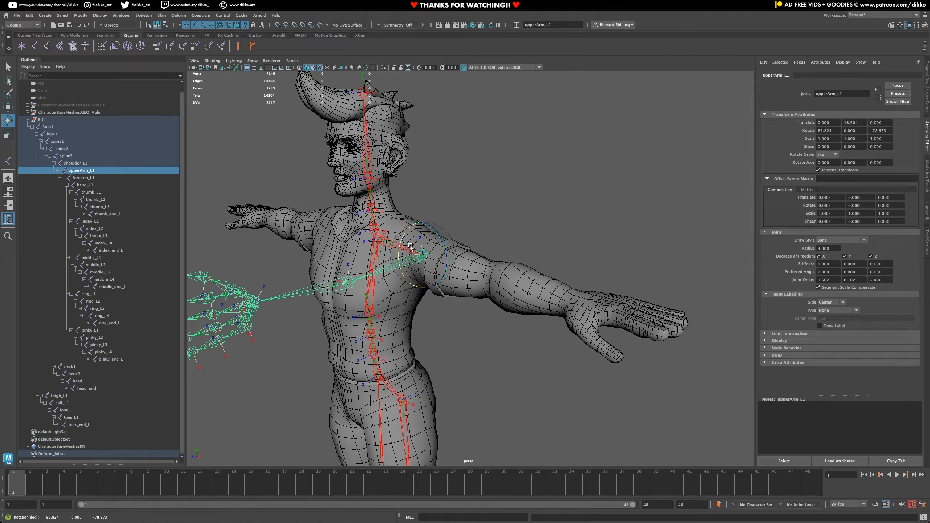
pyautogui.moveTo(407, 249)
pyautogui.mouseDown()
pyautogui.moveTo(403, 240)
pyautogui.moveTo(401, 254)
pyautogui.mouseUp()
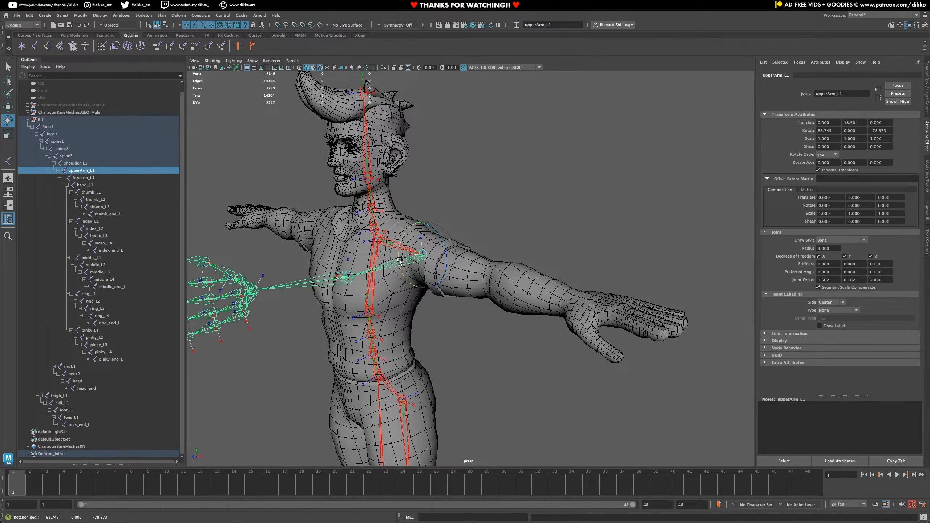
pyautogui.hotkey('ctrl', 'z')
pyautogui.hotkey('ctrl', 'z')
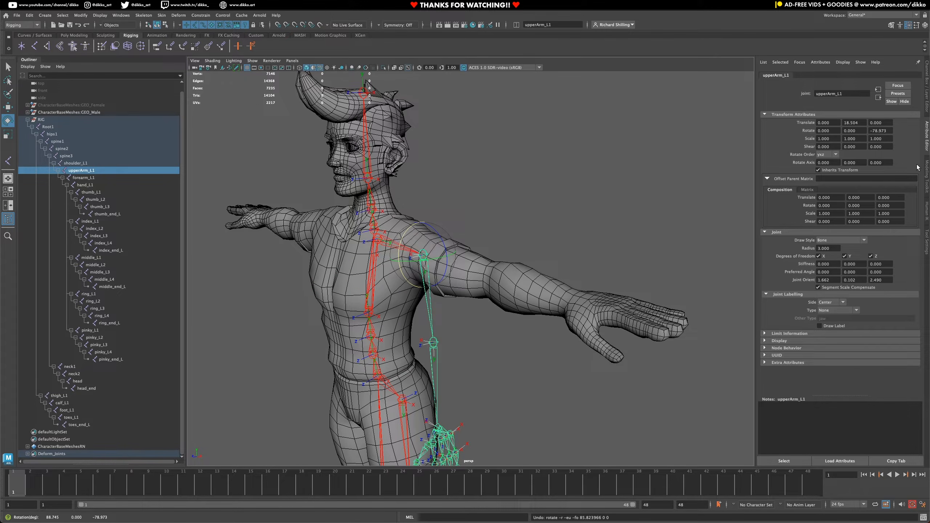
# Try the yzx rotate order on upperArm_L1 and restore xyz.
pyautogui.click(835, 155)
pyautogui.click(828, 169)
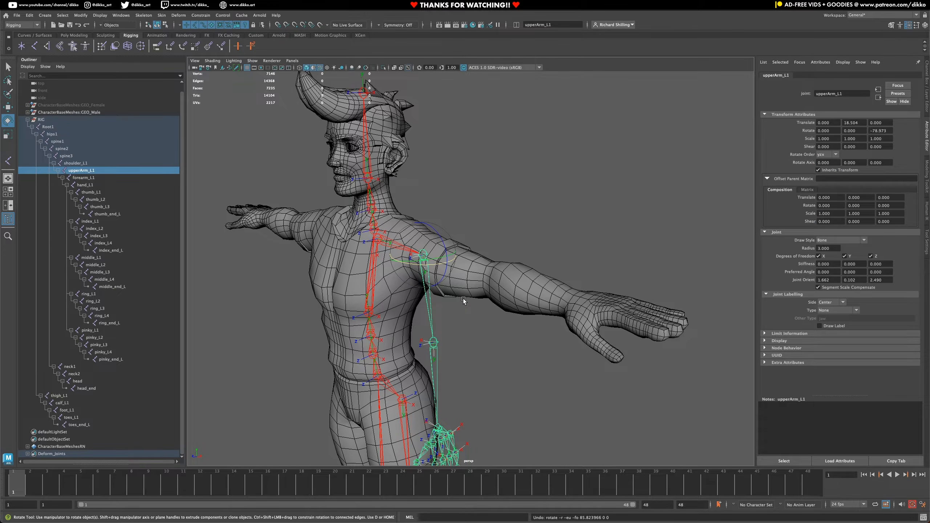
pyautogui.keyDown('alt'); pyautogui.moveTo(464, 300); pyautogui.dragTo(468, 284); pyautogui.keyUp('alt')
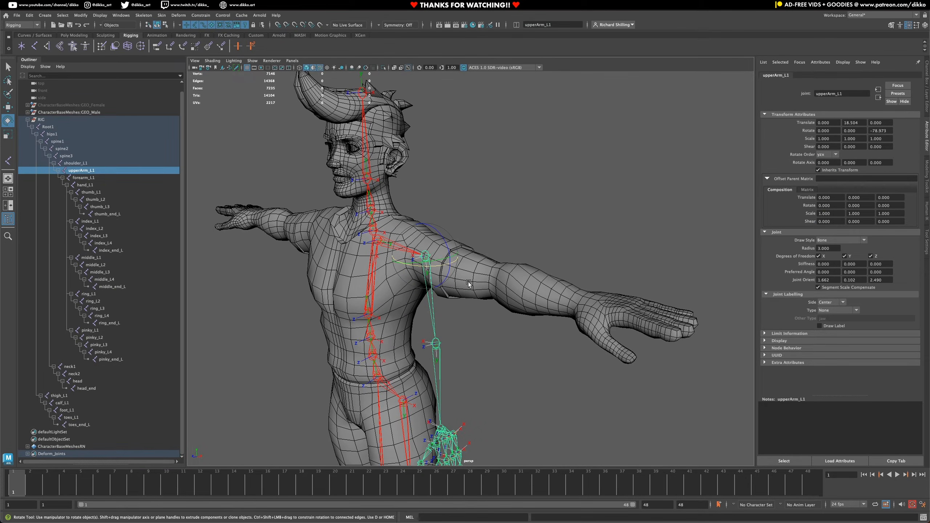
pyautogui.click(835, 154)
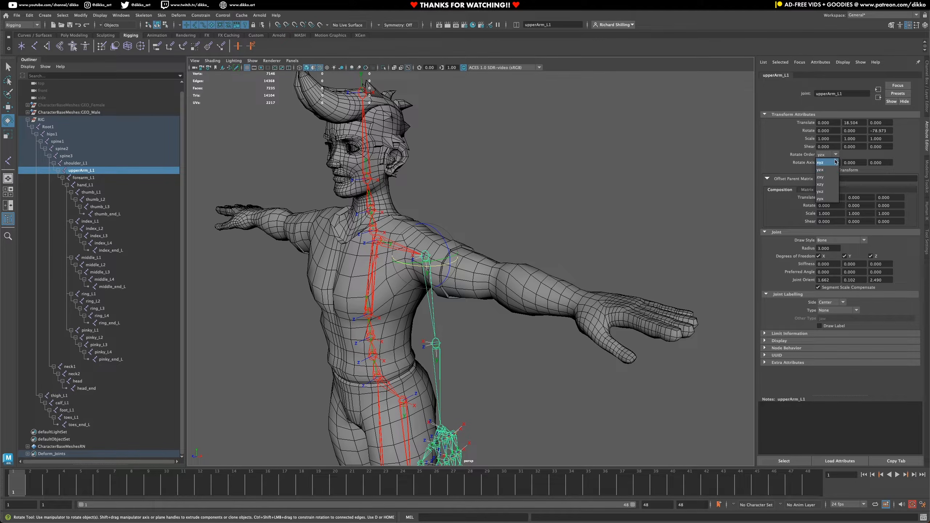
pyautogui.click(835, 162)
# Test-rotate upperArm_L1 to about 91° around X and about -9° around Z, and undo all its rotations.
pyautogui.moveTo(399, 248); pyautogui.dragTo(591, 101)
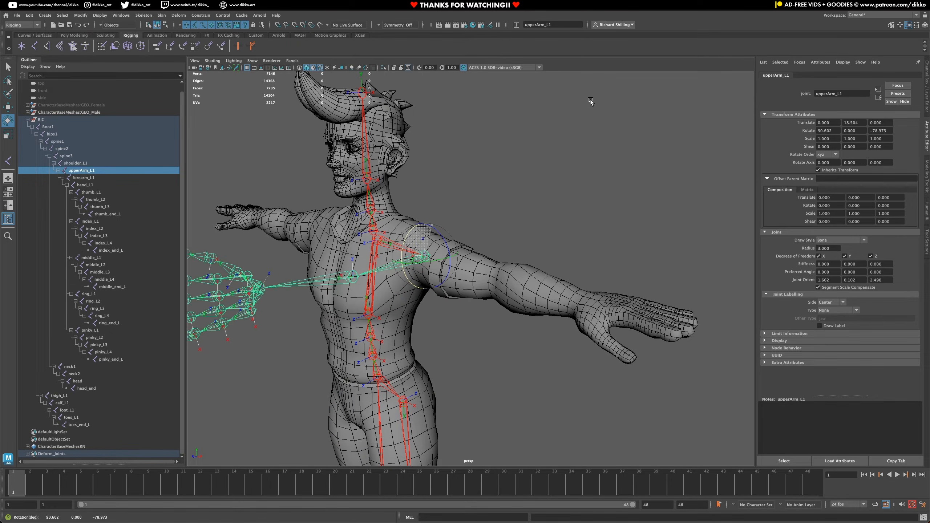
pyautogui.hotkey('ctrl', 'z')
pyautogui.moveTo(445, 237); pyautogui.dragTo(366, 130)
pyautogui.hotkey('ctrl', 'z')
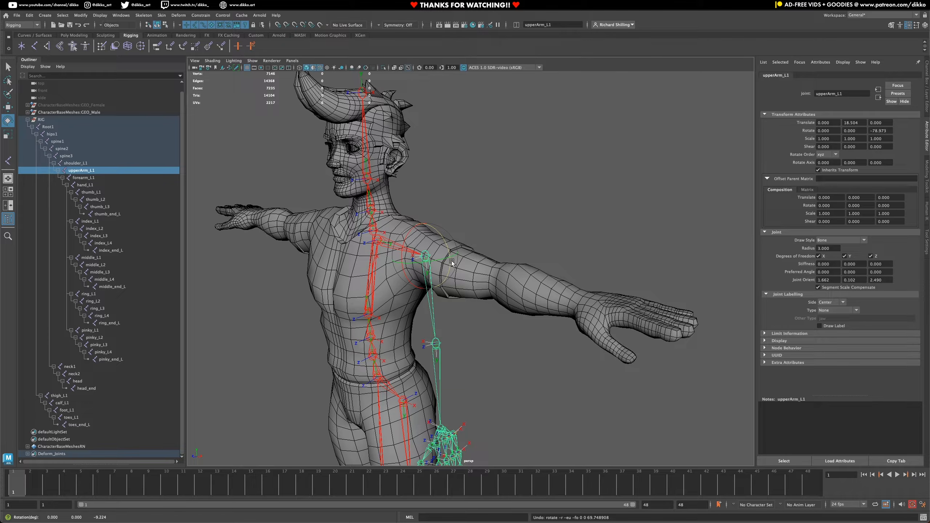
pyautogui.hotkey('ctrl', 'z')
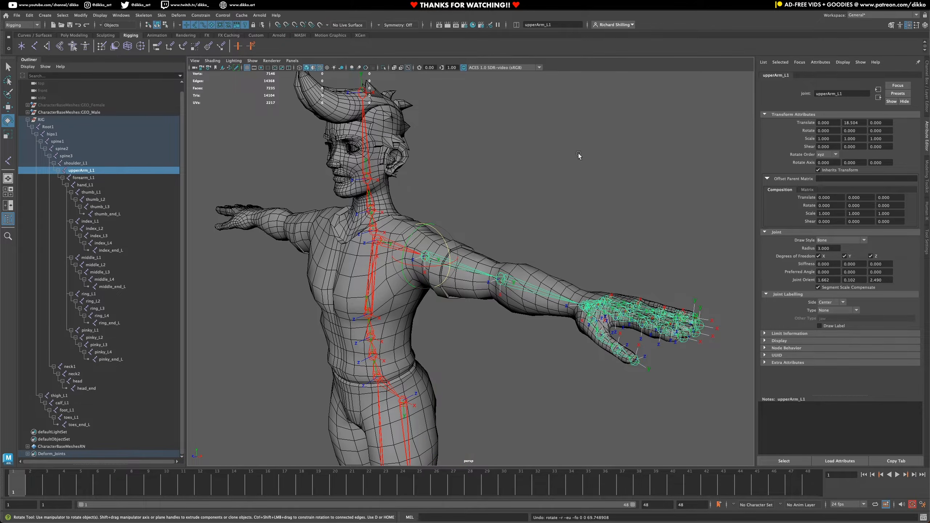
# Test-rotate upperArm_L1 from its neutral pose and undo the rotation.
pyautogui.keyDown('alt'); pyautogui.moveTo(450, 217); pyautogui.dragTo(430, 274); pyautogui.keyUp('alt')
pyautogui.hotkey('ctrl', 'z')
pyautogui.moveTo(413, 263); pyautogui.dragTo(439, 221)
pyautogui.hotkey('ctrl', 'z')
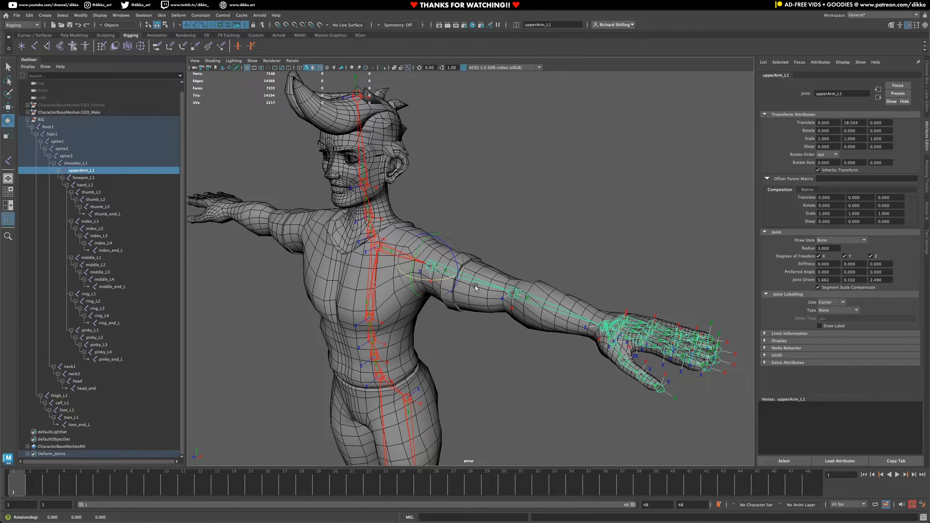
# Test-rotate the index_L4 finger joint about 79° around X and undo the rotation.
pyautogui.keyDown('alt'); pyautogui.moveTo(536, 327); pyautogui.dragTo(593, 291); pyautogui.keyUp('alt')
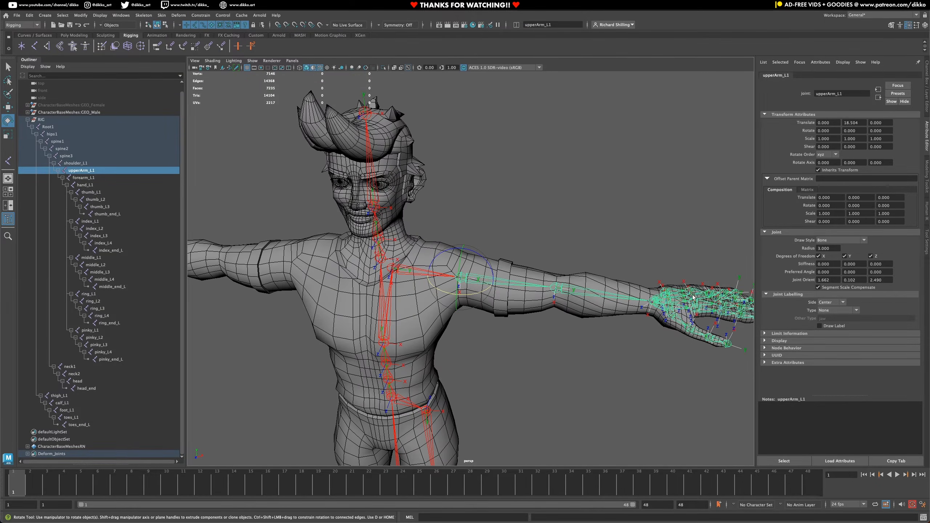
pyautogui.keyDown('alt'); pyautogui.moveTo(590, 325); pyautogui.dragTo(588, 311, button='middle'); pyautogui.keyUp('alt')
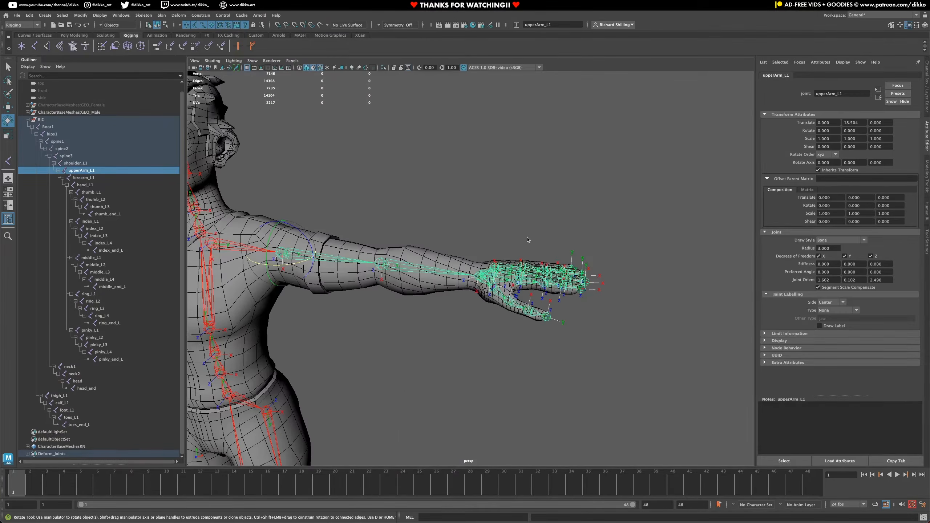
pyautogui.scroll(10, 528, 239)
pyautogui.keyDown('alt'); pyautogui.moveTo(710, 297); pyautogui.dragTo(485, 259, button='middle'); pyautogui.keyUp('alt')
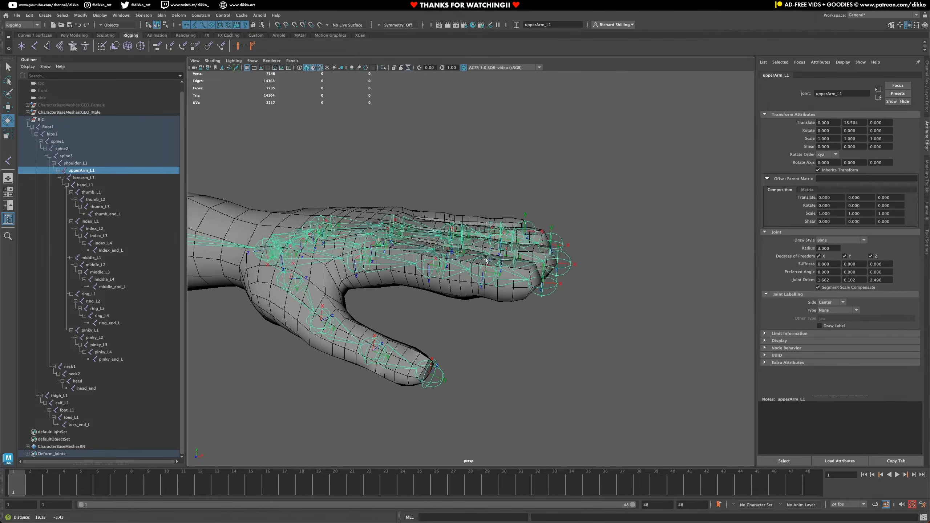
pyautogui.click(501, 250)
pyautogui.moveTo(500, 252); pyautogui.dragTo(536, 272)
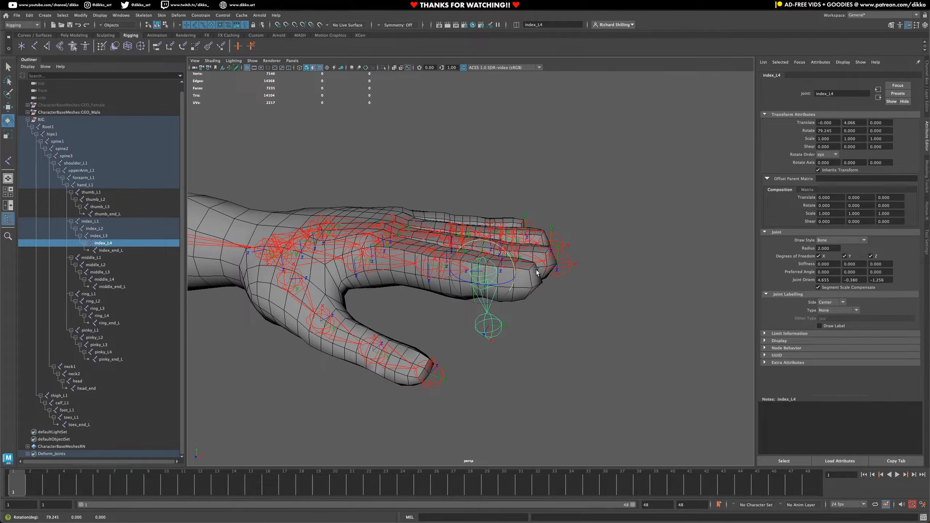
pyautogui.hotkey('ctrl', 'z')
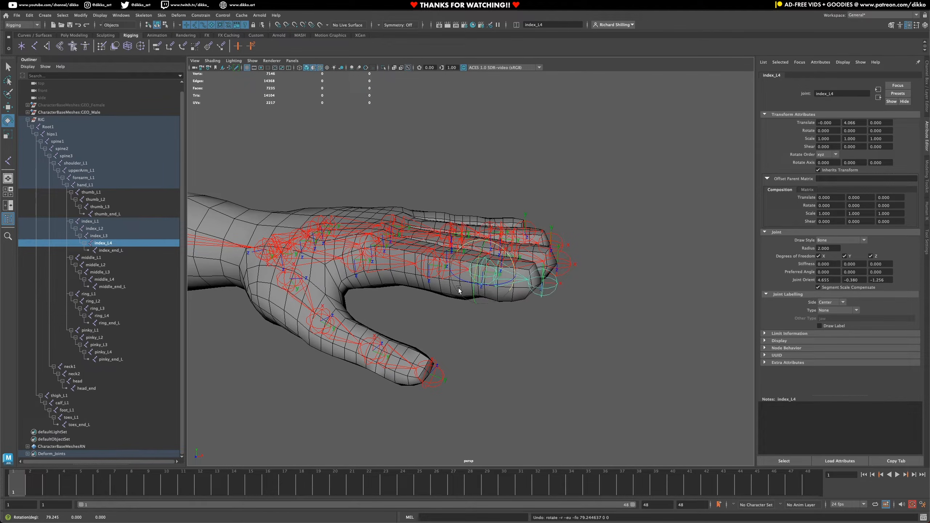
# Test-rotate index_L3 about 94° and index_L2 about 67° around X, undoing each rotation.
pyautogui.click(424, 275)
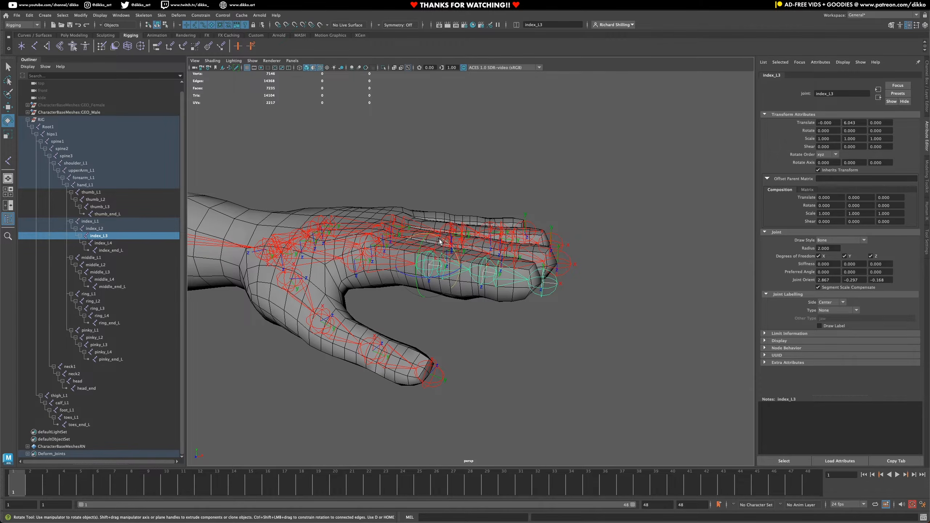
pyautogui.moveTo(439, 242); pyautogui.dragTo(440, 270)
pyautogui.hotkey('ctrl', 'z')
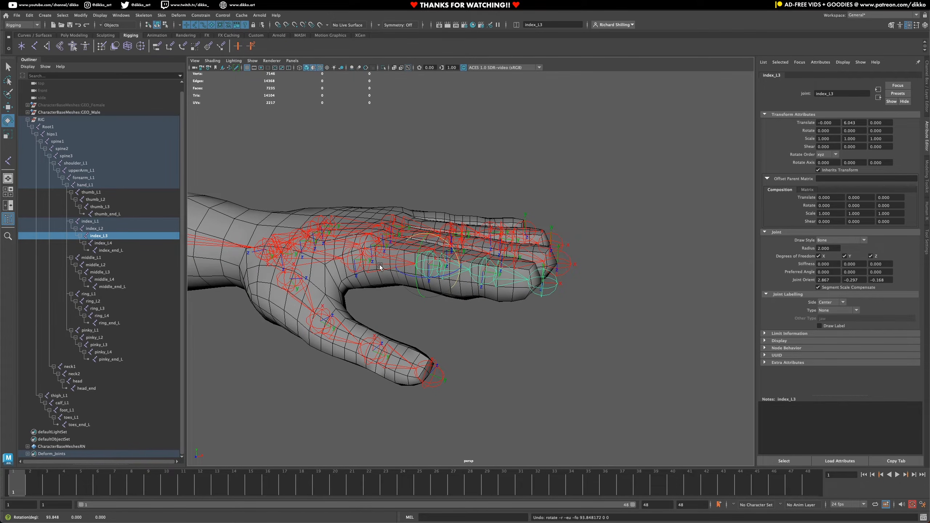
pyautogui.click(380, 266)
pyautogui.moveTo(371, 233); pyautogui.dragTo(379, 267)
pyautogui.hotkey('ctrl', 'z')
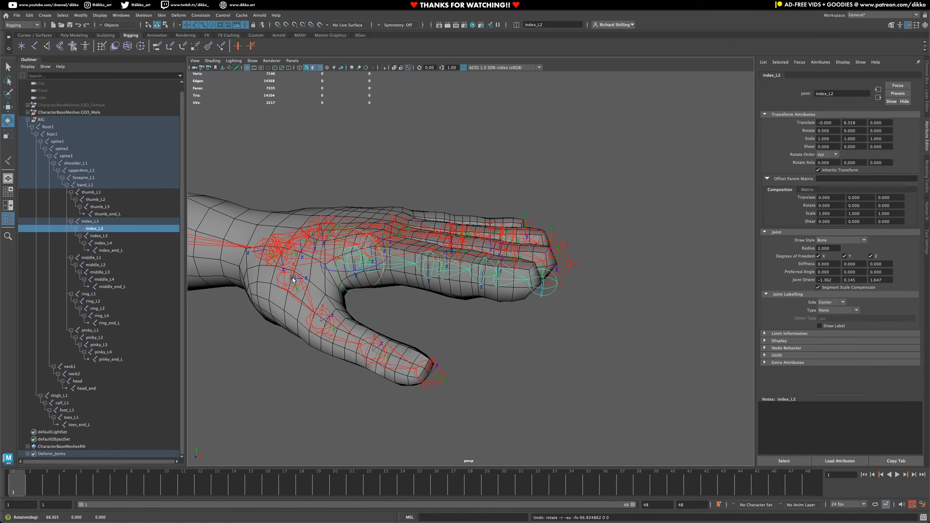
# Test-rotate the thumb_L2 joint about 41° around X and undo the rotation.
pyautogui.click(325, 339)
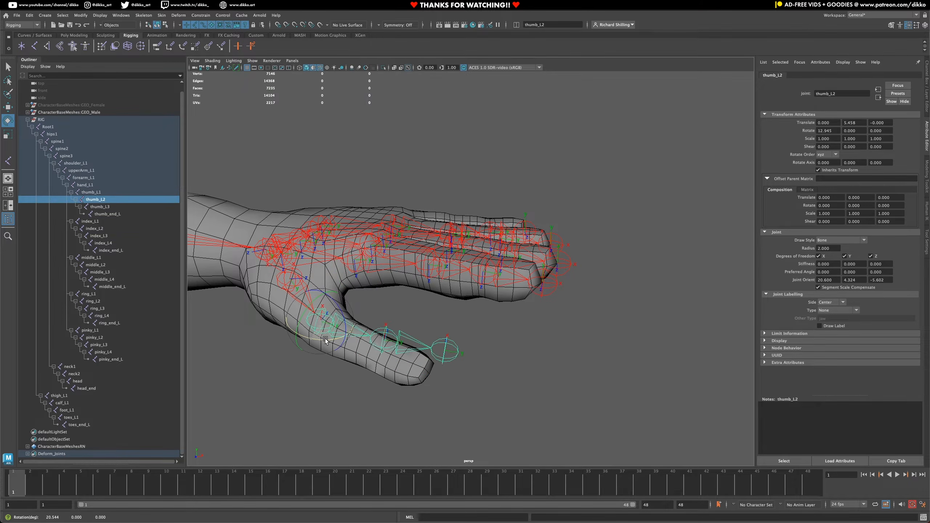
pyautogui.moveTo(325, 339); pyautogui.dragTo(335, 331)
pyautogui.hotkey('ctrl', 'z')
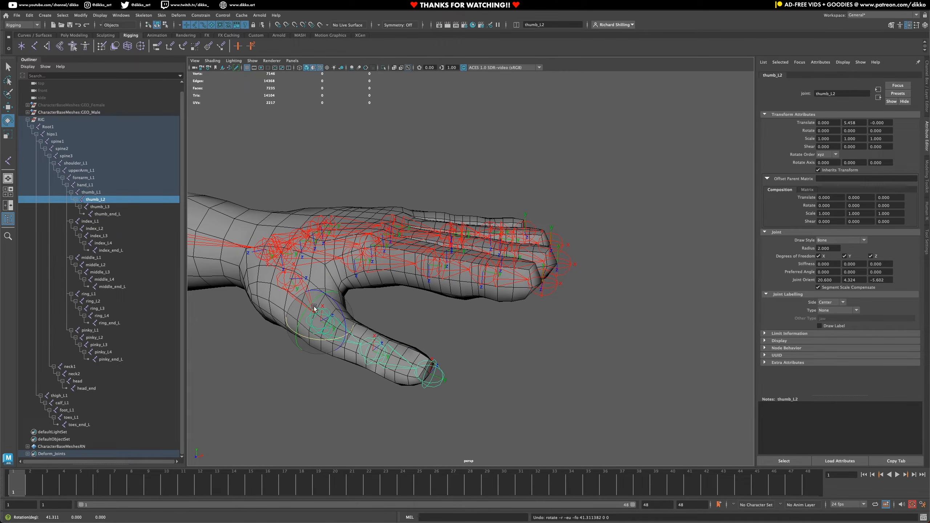
# Test-rotate the index_L2 joint about -72° around Y and undo the rotation.
pyautogui.click(382, 270)
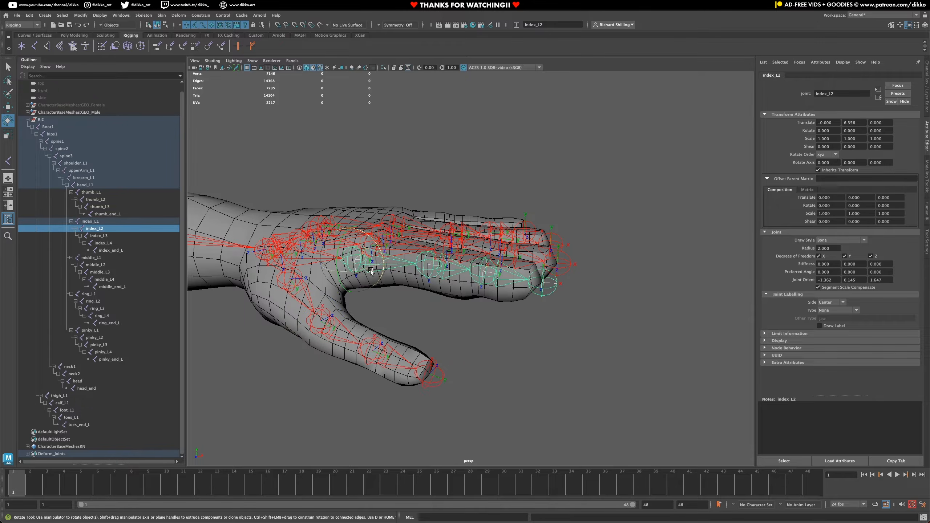
pyautogui.moveTo(346, 254); pyautogui.dragTo(371, 187)
pyautogui.hotkey('ctrl', 'z')
pyautogui.hotkey('ctrl', 'z')
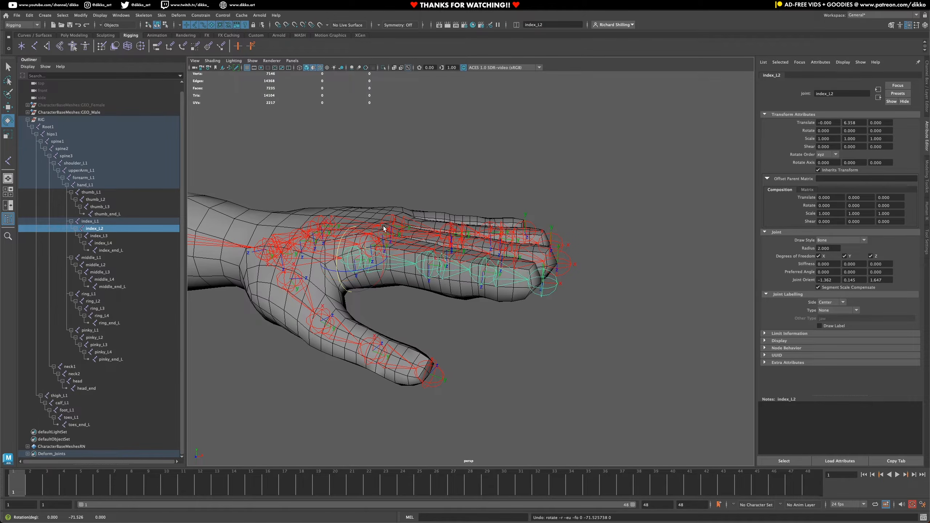
# Select the index_L1 joint in the palm to inspect its rotation axes.
pyautogui.keyDown('alt'); pyautogui.moveTo(401, 307); pyautogui.dragTo(464, 355, button='middle'); pyautogui.keyUp('alt')
pyautogui.keyDown('alt'); pyautogui.moveTo(393, 346); pyautogui.dragTo(457, 370); pyautogui.keyUp('alt')
pyautogui.keyDown('alt'); pyautogui.moveTo(465, 372); pyautogui.dragTo(452, 309, button='middle'); pyautogui.keyUp('alt')
pyautogui.click(417, 334)
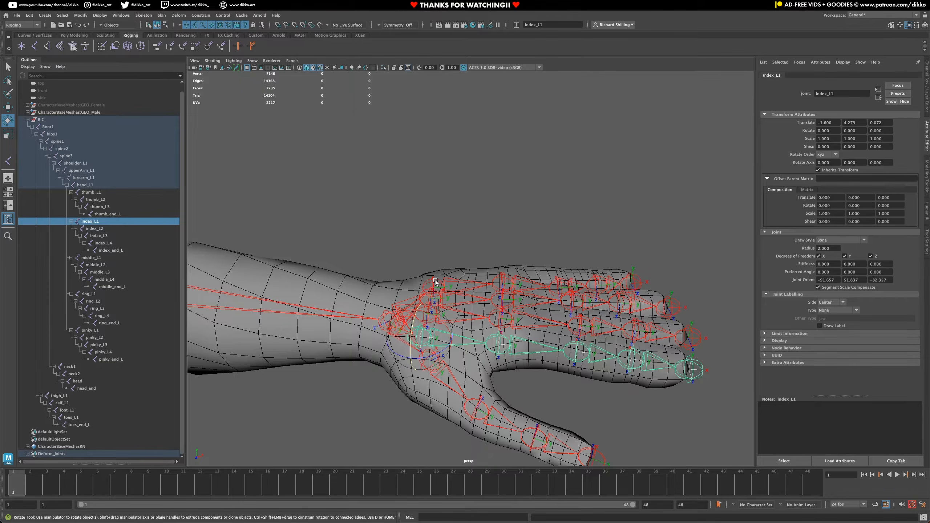
# Test-rotate the thigh_L1 joint around Y to about -67° and about -80°, undoing the rotations.
pyautogui.scroll(-6, 342, 440)
pyautogui.keyDown('alt'); pyautogui.moveTo(344, 429); pyautogui.dragTo(353, 419); pyautogui.keyUp('alt')
pyautogui.keyDown('alt'); pyautogui.moveTo(343, 422); pyautogui.dragTo(424, 347, button='middle'); pyautogui.keyUp('alt')
pyautogui.keyDown('alt'); pyautogui.moveTo(424, 347); pyautogui.dragTo(438, 345); pyautogui.keyUp('alt')
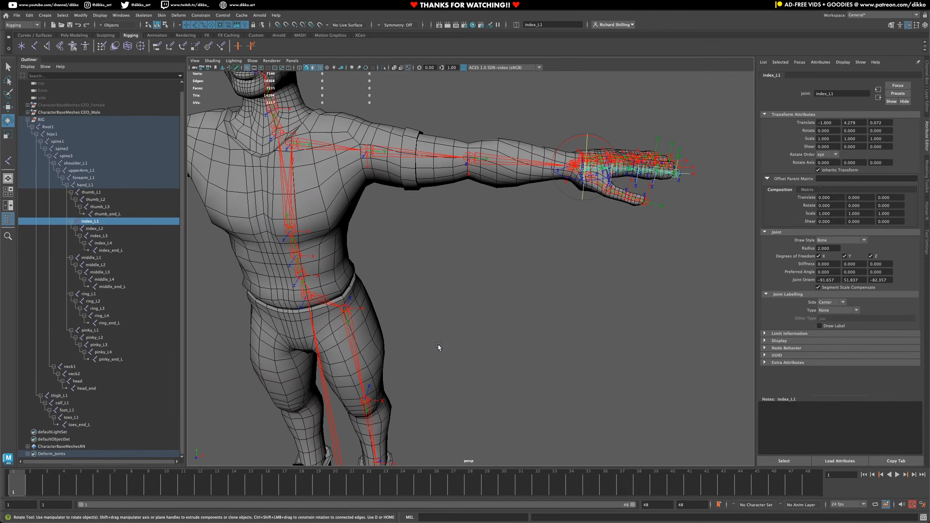
pyautogui.keyDown('alt'); pyautogui.moveTo(438, 345); pyautogui.dragTo(456, 220, button='middle'); pyautogui.keyUp('alt')
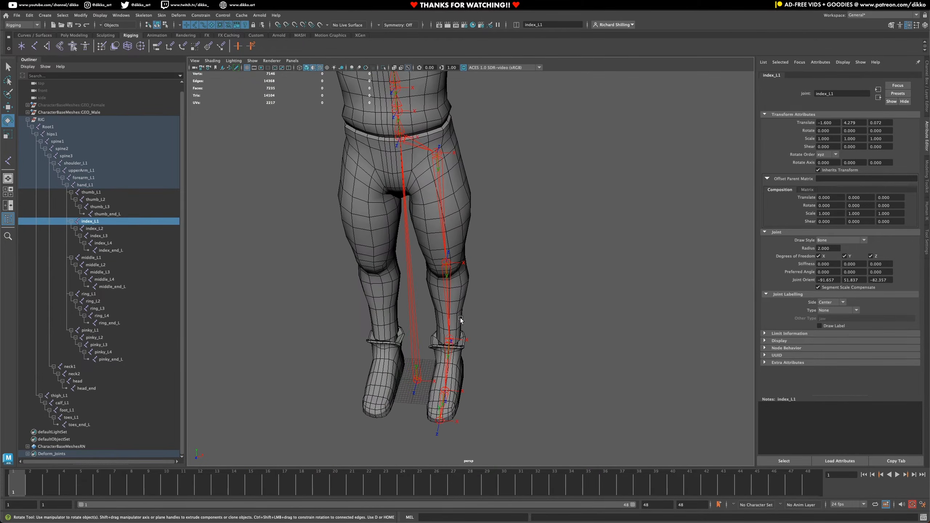
pyautogui.keyDown('alt'); pyautogui.moveTo(489, 340); pyautogui.dragTo(445, 286); pyautogui.keyUp('alt')
pyautogui.keyDown('alt'); pyautogui.moveTo(445, 286); pyautogui.dragTo(456, 171, button='middle'); pyautogui.keyUp('alt')
pyautogui.click(457, 177)
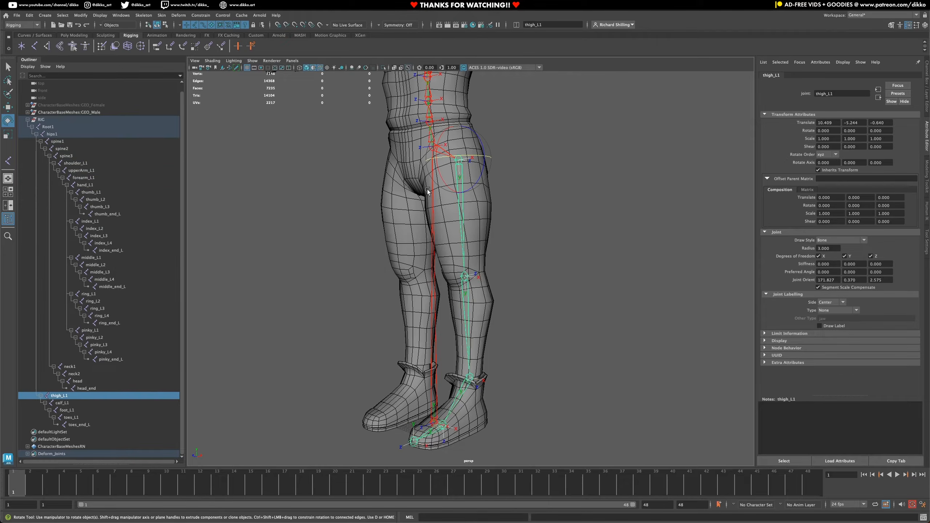
pyautogui.moveTo(446, 182); pyautogui.dragTo(486, 129)
pyautogui.hotkey('ctrl', 'z')
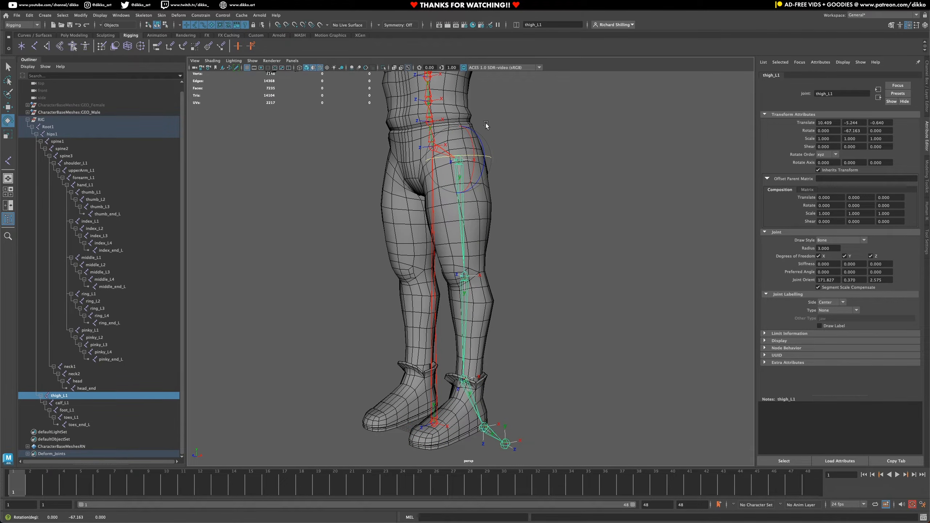
pyautogui.moveTo(445, 155); pyautogui.dragTo(453, 158)
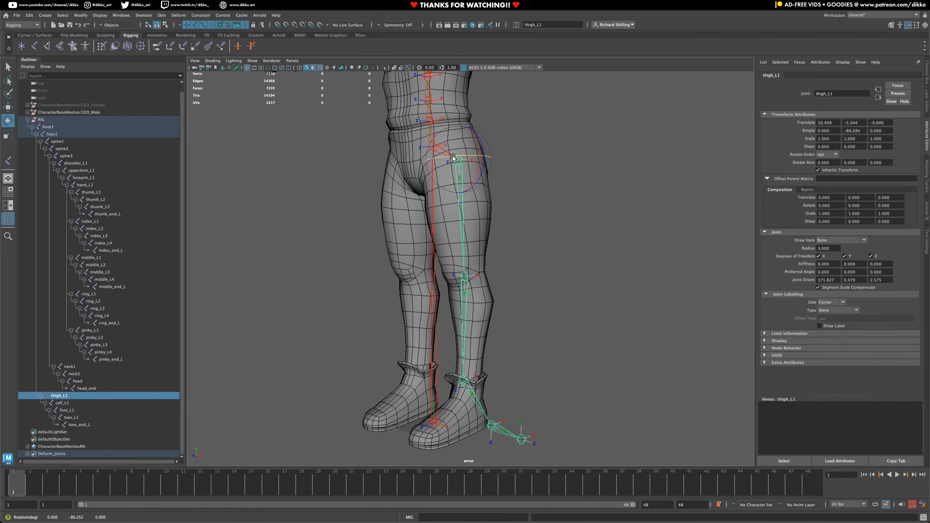
pyautogui.hotkey('ctrl', 'z')
pyautogui.hotkey('ctrl', 'z')
pyautogui.hotkey('ctrl', 'z')
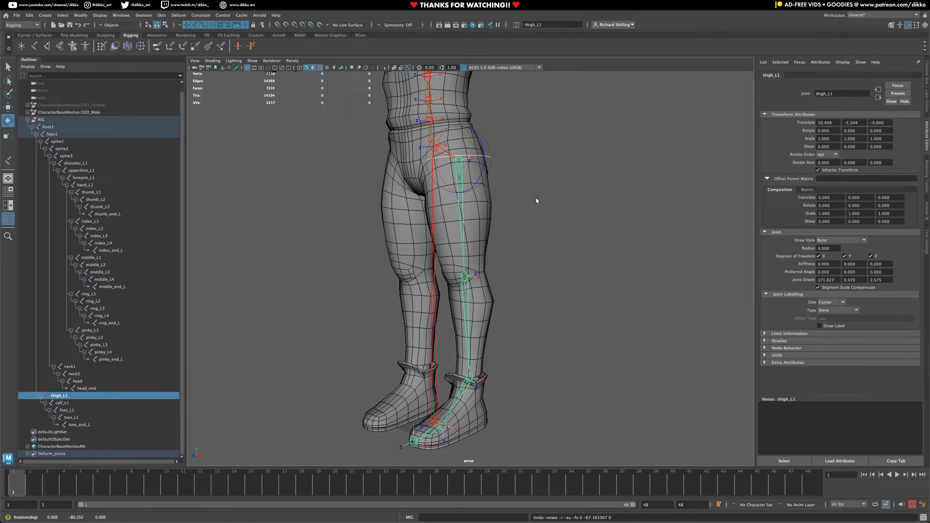
# Test-rotate the thigh_L1 joint about -79° around Z and undo the rotation.
pyautogui.keyDown('alt'); pyautogui.moveTo(536, 218); pyautogui.dragTo(550, 221); pyautogui.keyUp('alt')
pyautogui.moveTo(469, 179); pyautogui.dragTo(480, 110)
pyautogui.hotkey('ctrl', 'z')
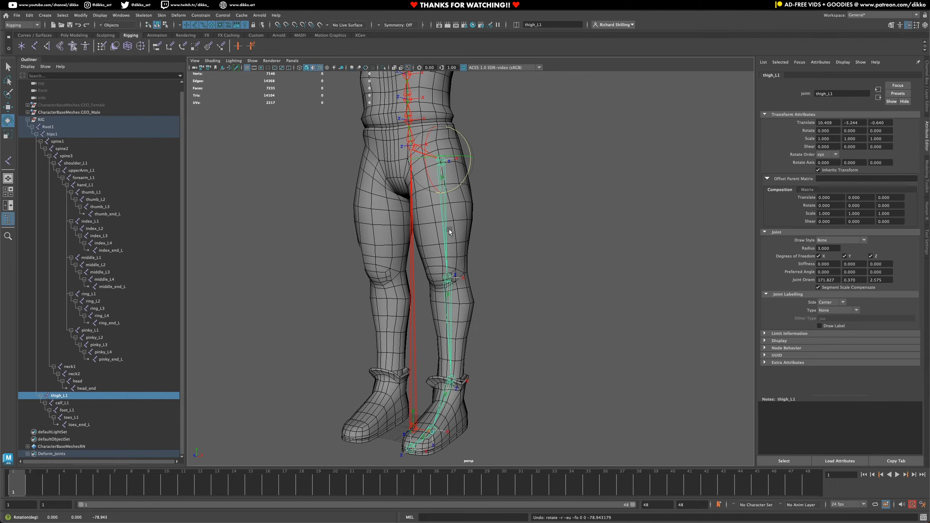
# Test-rotate the calf_L1 joint at the knee and undo the rotation.
pyautogui.click(452, 293)
pyautogui.keyDown('alt'); pyautogui.moveTo(451, 293); pyautogui.dragTo(488, 306); pyautogui.keyUp('alt')
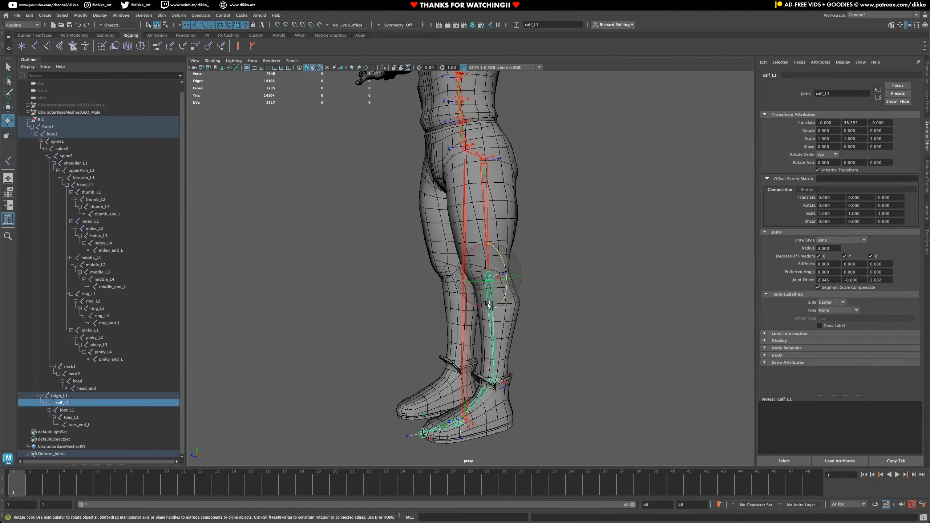
pyautogui.moveTo(474, 255); pyautogui.dragTo(496, 328)
pyautogui.hotkey('ctrl', 'z')
pyautogui.hotkey('ctrl', 'z')
# Test-rotate the foot_L1 joint at the ankle about -82° around Y and undo the rotation.
pyautogui.click(495, 379)
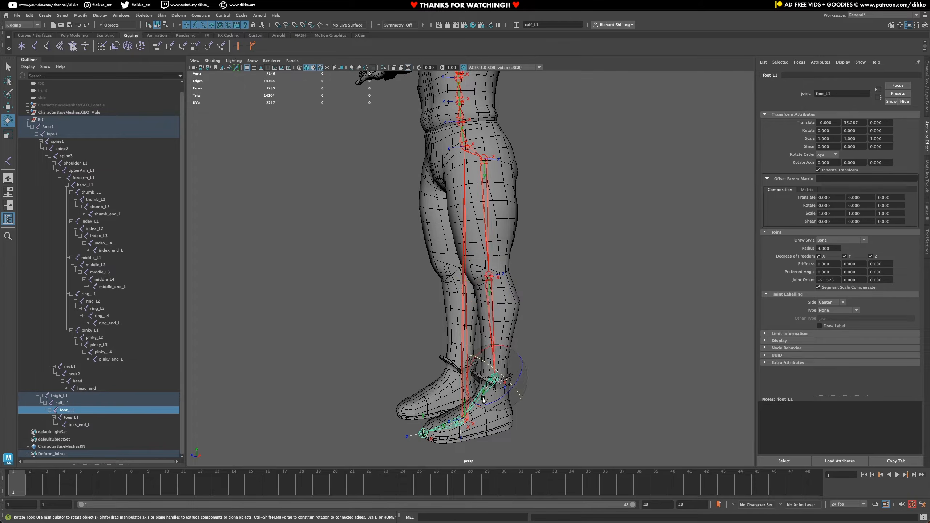
pyautogui.keyDown('alt'); pyautogui.moveTo(499, 383); pyautogui.dragTo(534, 401); pyautogui.keyUp('alt')
pyautogui.moveTo(471, 377)
pyautogui.mouseDown()
pyautogui.moveTo(491, 370)
pyautogui.moveTo(469, 359)
pyautogui.moveTo(442, 374)
pyautogui.moveTo(496, 363)
pyautogui.moveTo(457, 346)
pyautogui.moveTo(471, 340)
pyautogui.moveTo(483, 378)
pyautogui.mouseUp()
pyautogui.hotkey('ctrl', 'z')
pyautogui.hotkey('ctrl', 'z')
pyautogui.hotkey('ctrl', 'z')
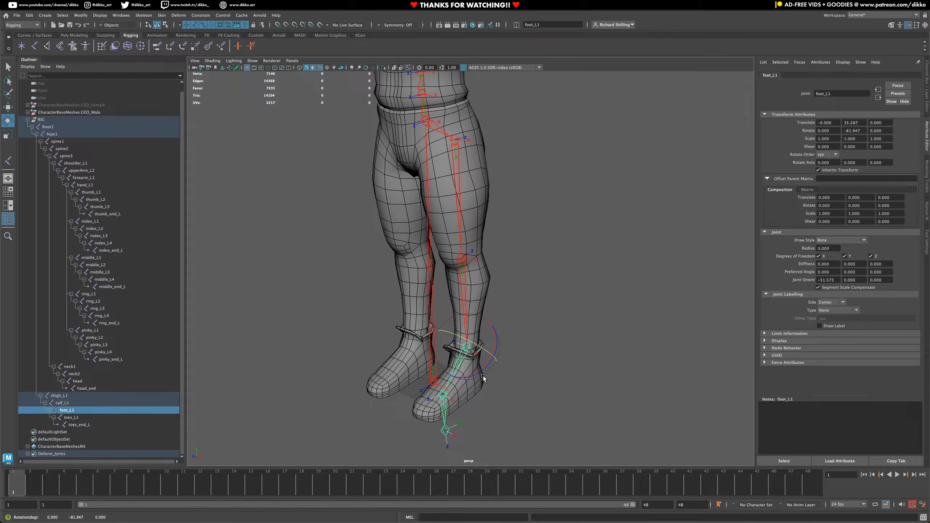
pyautogui.hotkey('ctrl', 'z')
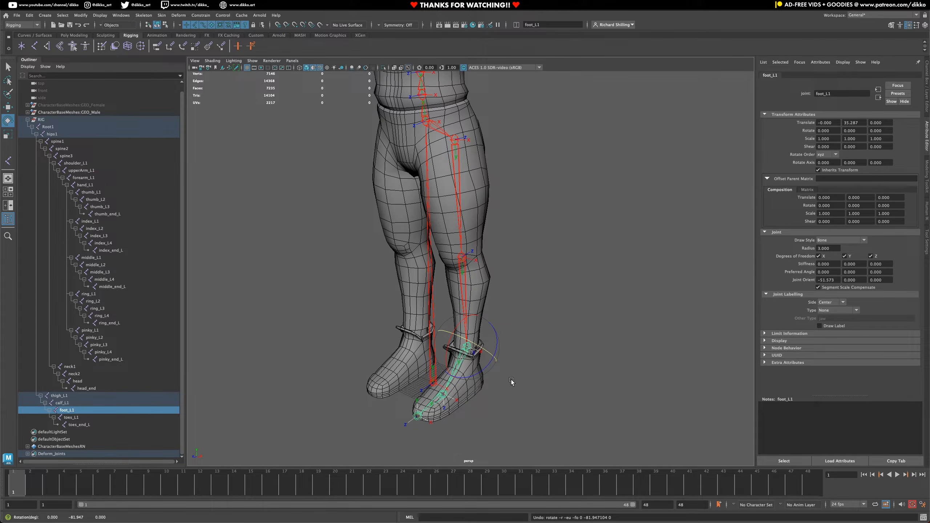
# Select the Root1 joint between the feet to inspect its rotation axes and rotate order.
pyautogui.click(428, 409)
pyautogui.click(414, 445)
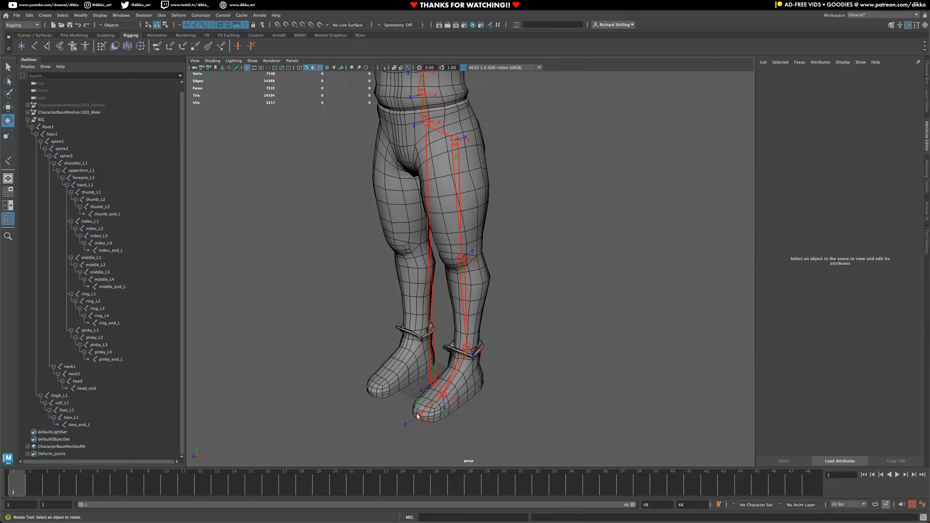
pyautogui.keyDown('alt'); pyautogui.moveTo(413, 445); pyautogui.dragTo(431, 278, button='right'); pyautogui.keyUp('alt')
pyautogui.keyDown('alt'); pyautogui.moveTo(431, 278); pyautogui.dragTo(425, 322, button='middle'); pyautogui.keyUp('alt')
pyautogui.keyDown('alt'); pyautogui.moveTo(425, 322); pyautogui.dragTo(446, 338); pyautogui.keyUp('alt')
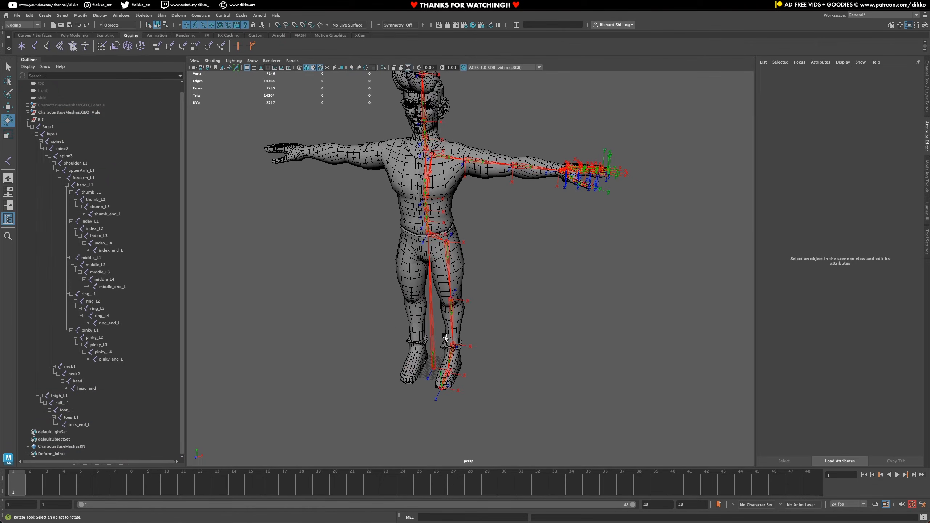
pyautogui.click(433, 353)
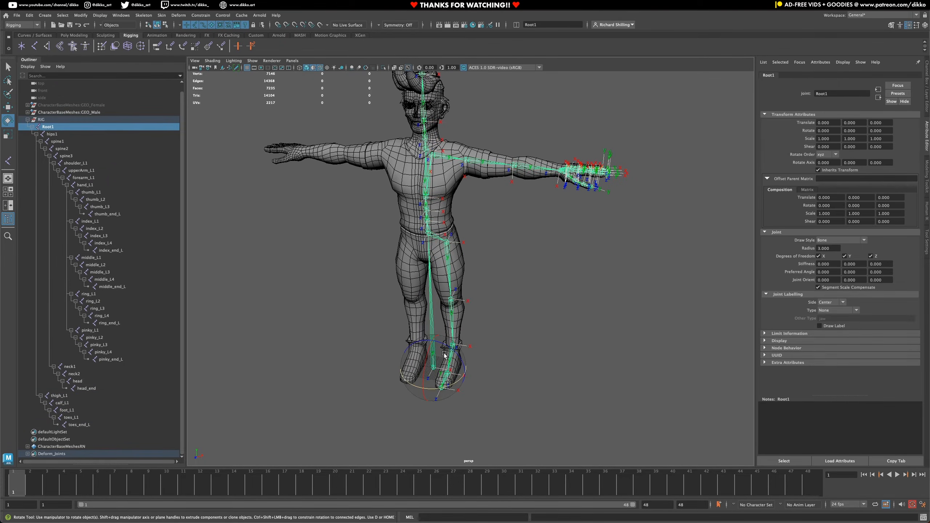
pyautogui.keyDown('alt'); pyautogui.moveTo(478, 315); pyautogui.dragTo(481, 342, button='middle'); pyautogui.keyUp('alt')
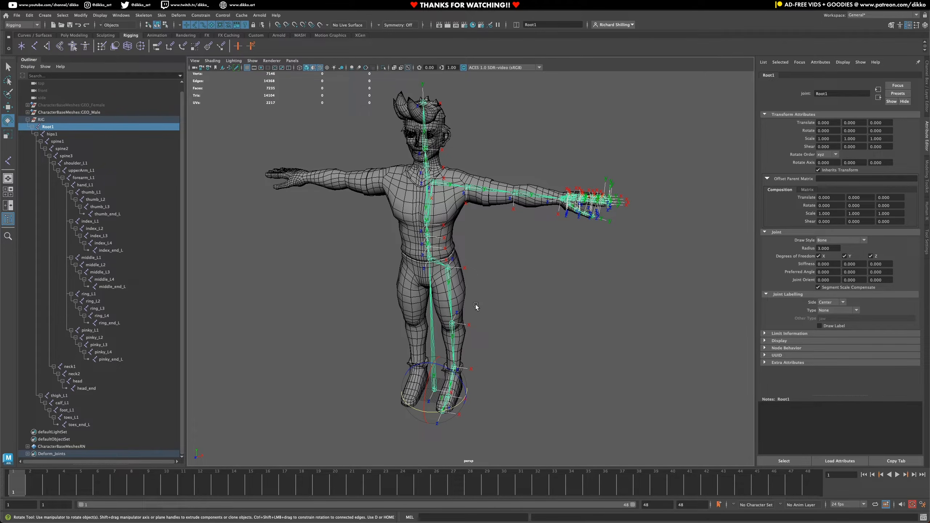
# Save the scene and clear the joint selection.
pyautogui.press('super+s')
pyautogui.keyDown('alt'); pyautogui.moveTo(474, 302); pyautogui.dragTo(513, 289); pyautogui.keyUp('alt')
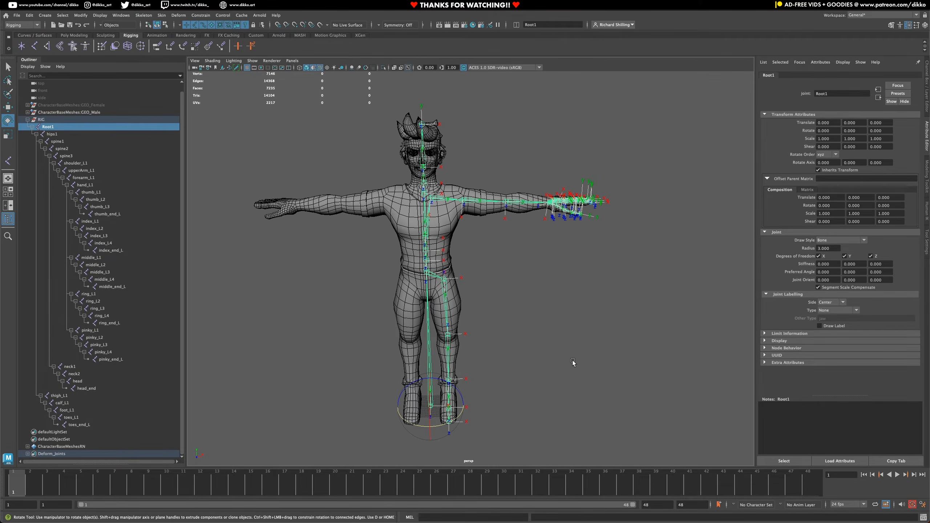
pyautogui.click(586, 325)
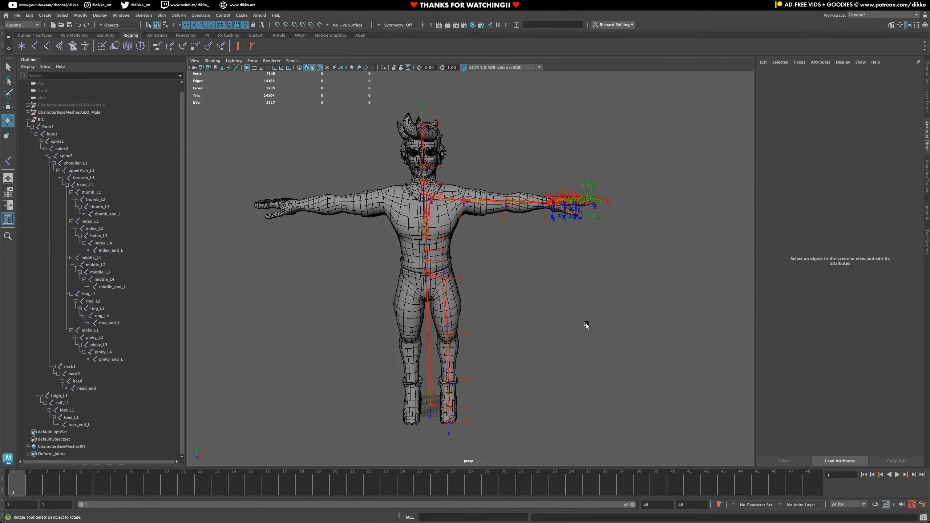
# Open the Mirror Joint options and try to mirror shoulder_L1 and thigh_L1 together across YZ with Behavior, replacing L with R.
pyautogui.click(71, 163)
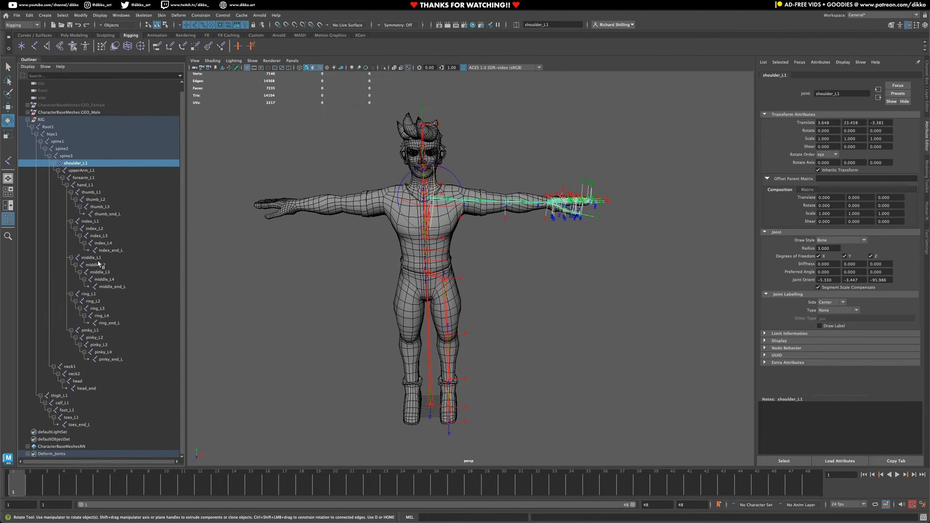
pyautogui.keyDown('ctrl'); pyautogui.click(59, 395); pyautogui.keyUp('ctrl')
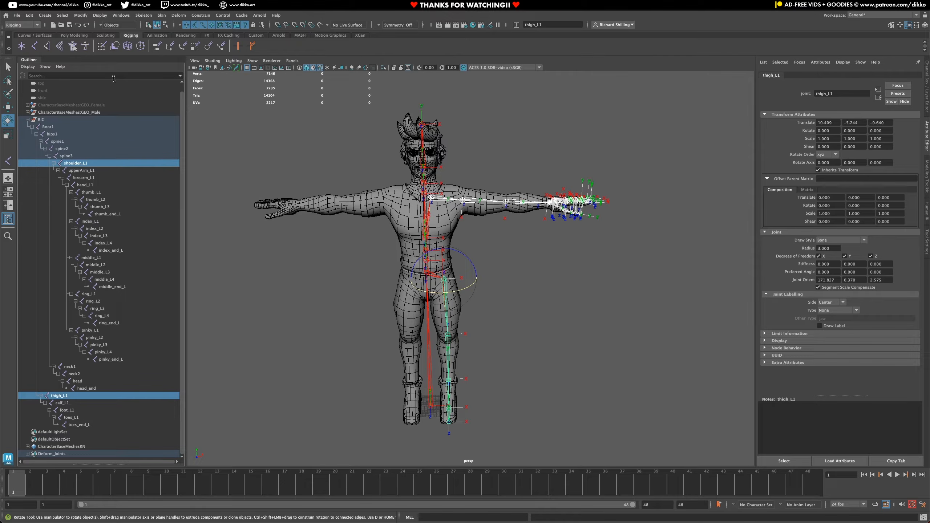
pyautogui.click(144, 15)
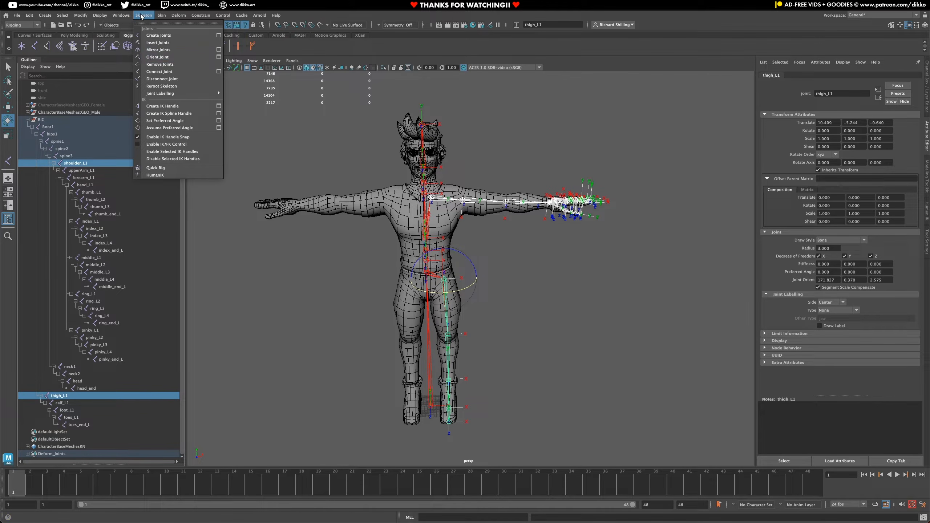
pyautogui.click(219, 50)
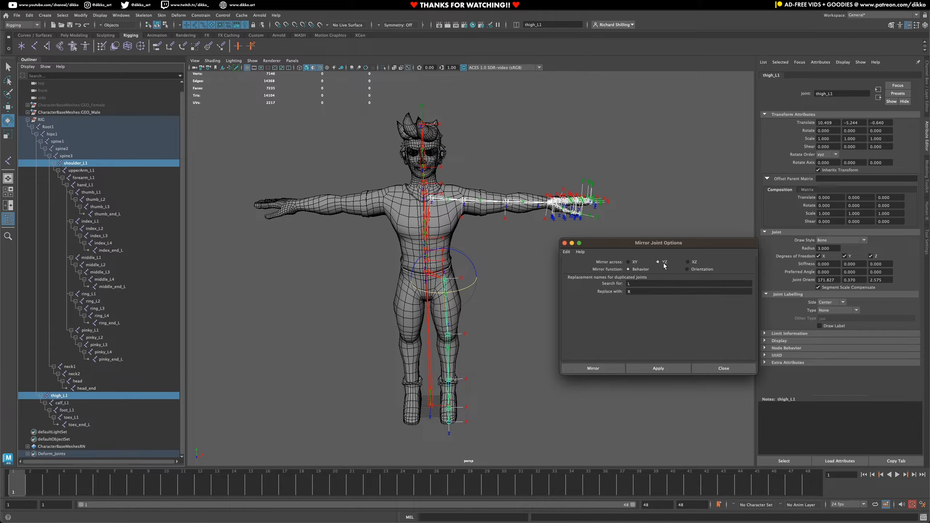
pyautogui.click(650, 369)
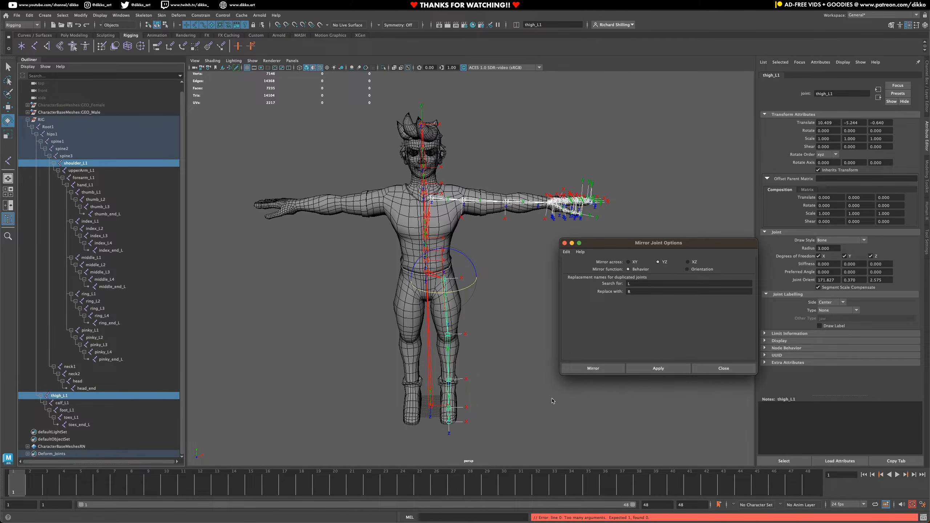
# Mirror the shoulder_L1 and thigh_L1 chains one at a time across YZ with Behavior, replacing L with R, and save the scene.
pyautogui.click(73, 164)
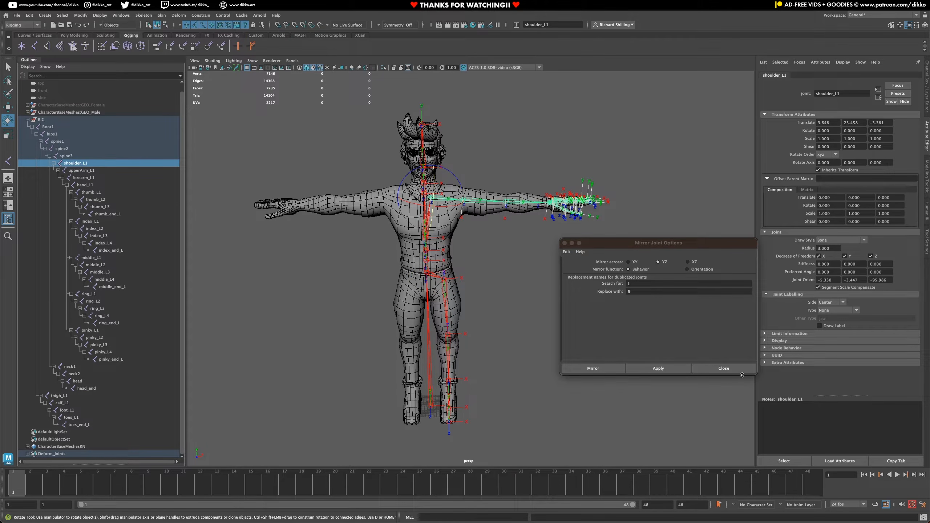
pyautogui.click(653, 369)
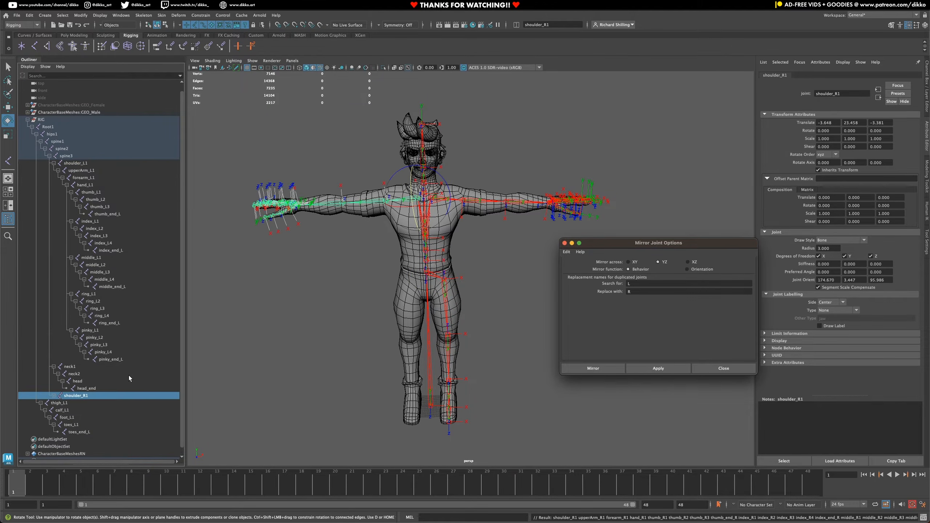
pyautogui.click(60, 403)
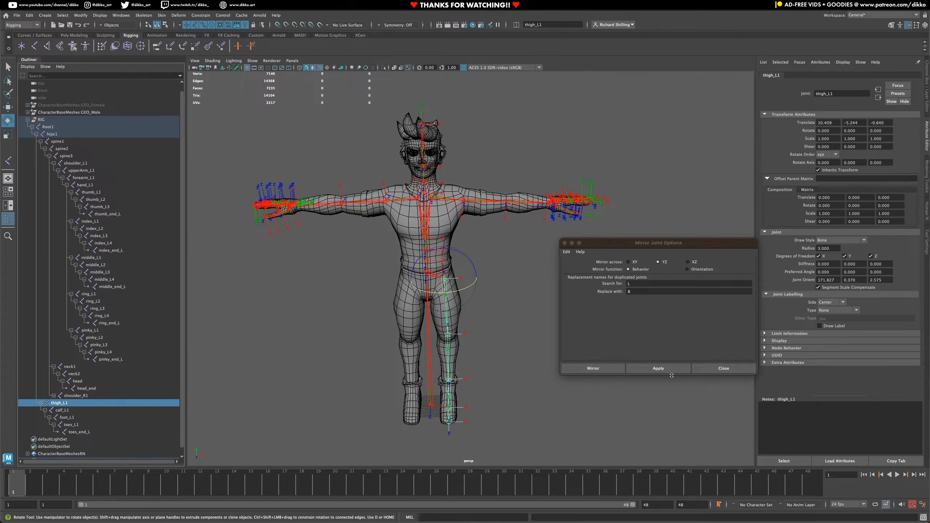
pyautogui.click(657, 369)
pyautogui.keyDown('alt'); pyautogui.moveTo(440, 380); pyautogui.dragTo(402, 390); pyautogui.keyUp('alt')
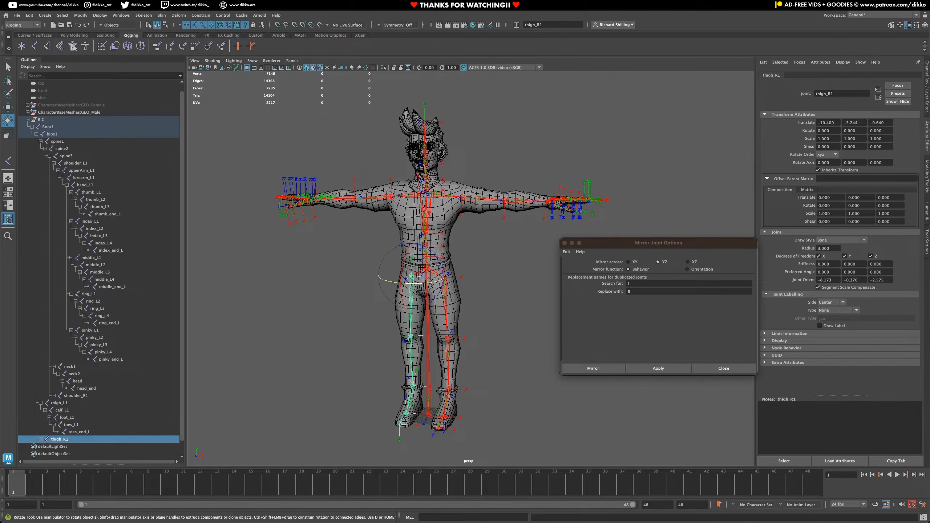
pyautogui.press('super+s')
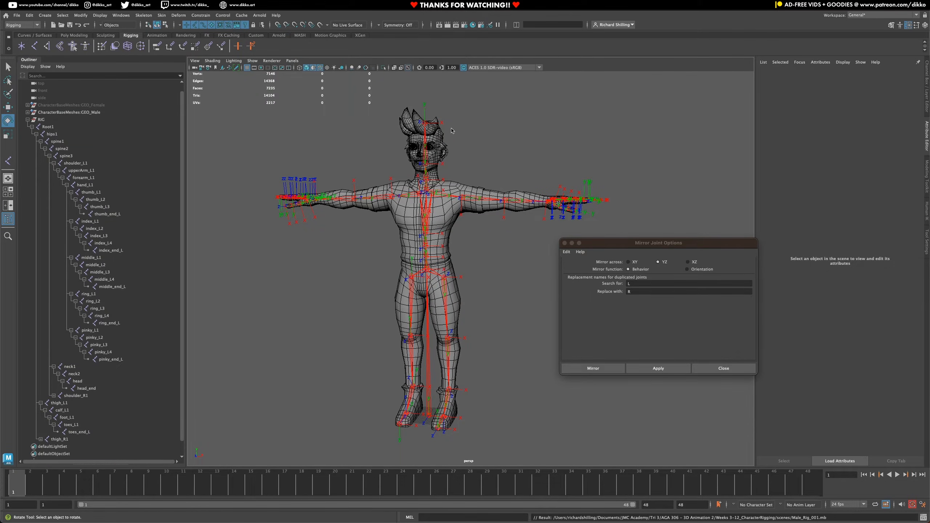
# Select the head joint and frame it in the side view.
pyautogui.keyDown('alt'); pyautogui.moveTo(452, 131); pyautogui.dragTo(418, 224); pyautogui.keyUp('alt')
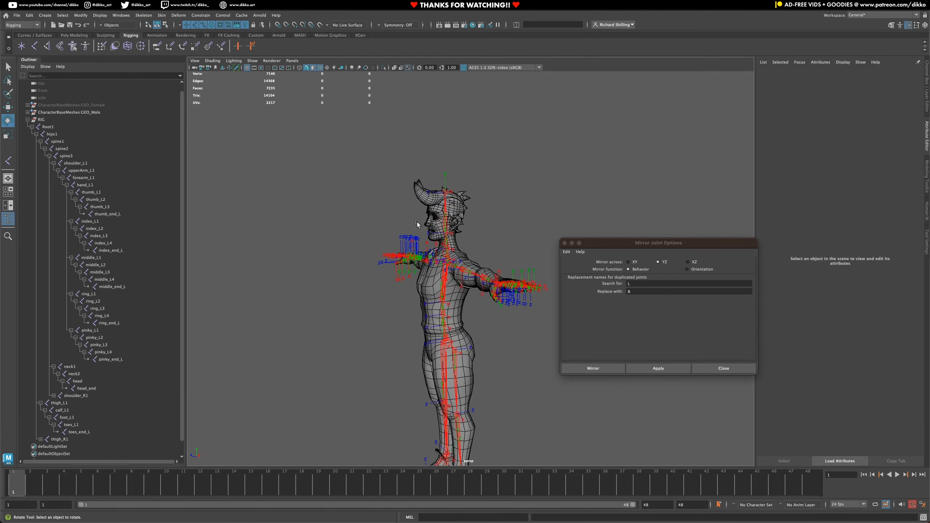
pyautogui.scroll(10, 418, 223)
pyautogui.keyDown('alt'); pyautogui.moveTo(424, 192); pyautogui.dragTo(490, 338, button='middle'); pyautogui.keyUp('alt')
pyautogui.keyDown('alt'); pyautogui.moveTo(490, 339); pyautogui.dragTo(454, 283); pyautogui.keyUp('alt')
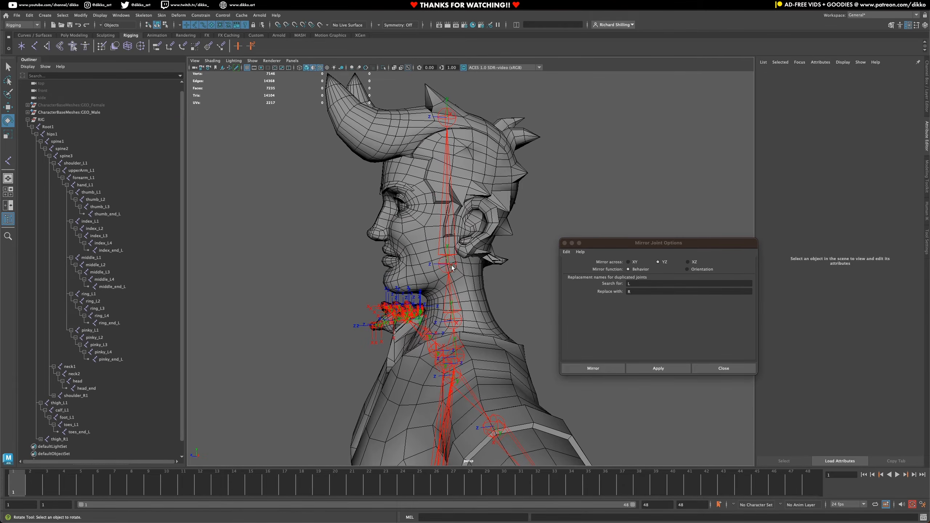
pyautogui.click(451, 266)
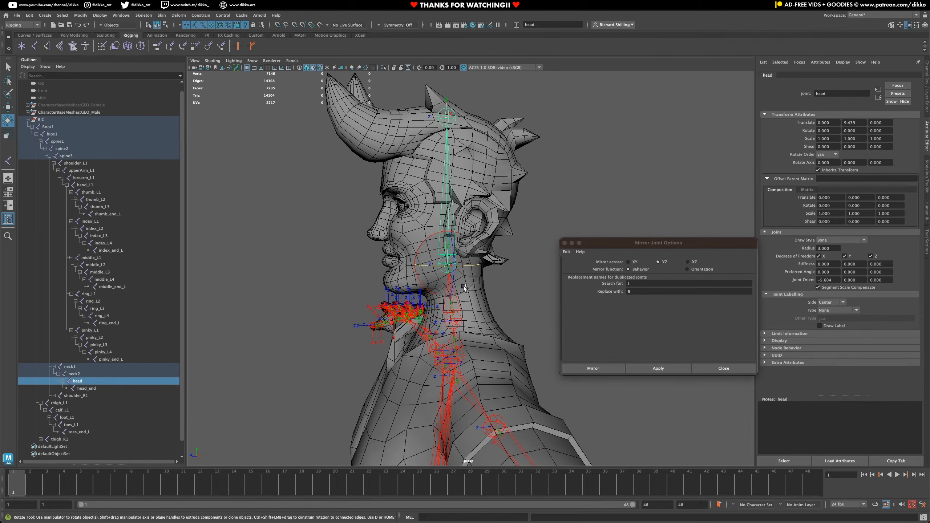
pyautogui.press('space')
pyautogui.moveTo(463, 288); pyautogui.dragTo(493, 287)
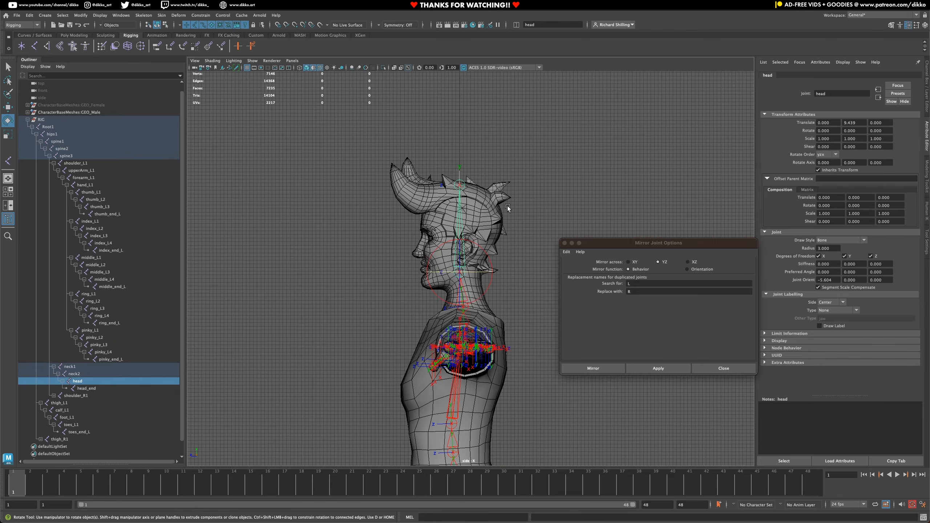
pyautogui.press('f')
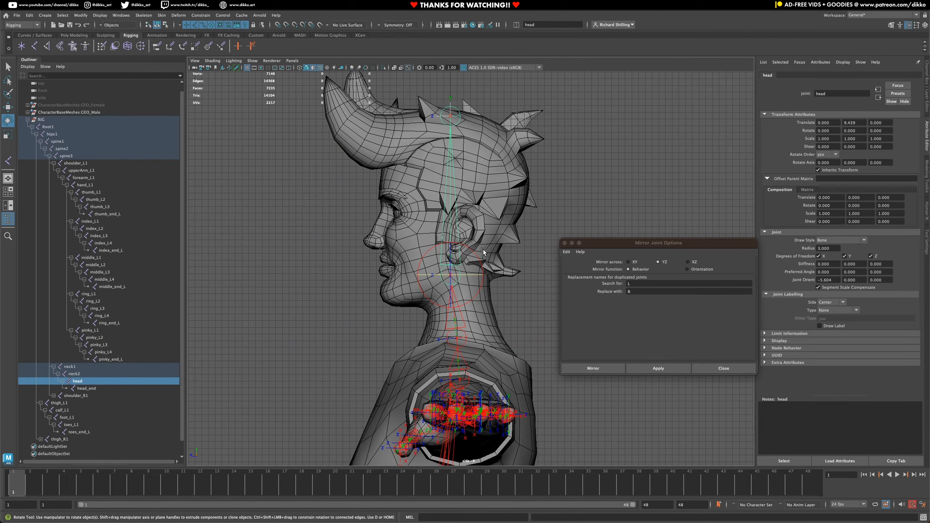
# Duplicate the head_end joint and move the copy down to the jaw hinge, at about 1.23 in Y and 2.97 in Z.
pyautogui.click(465, 118)
pyautogui.click(456, 116)
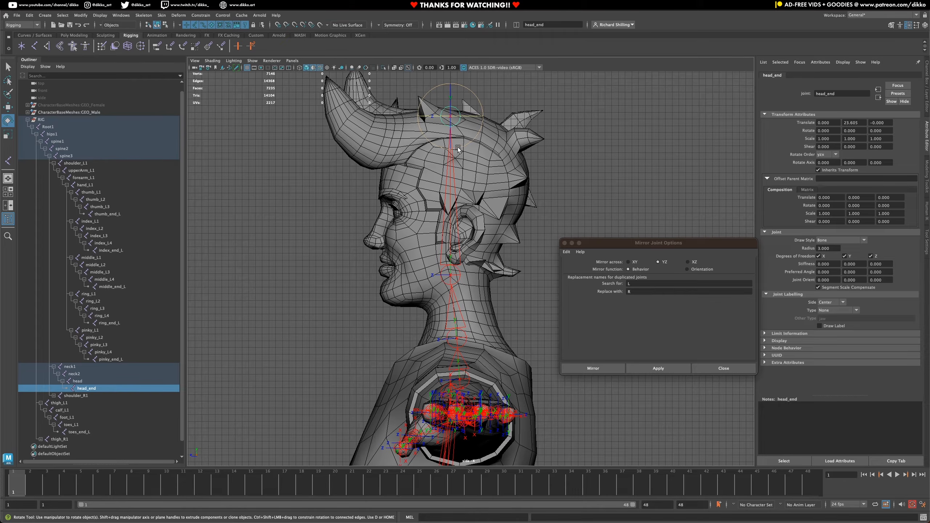
pyautogui.hotkey('ctrl', 'd')
pyautogui.click(10, 108)
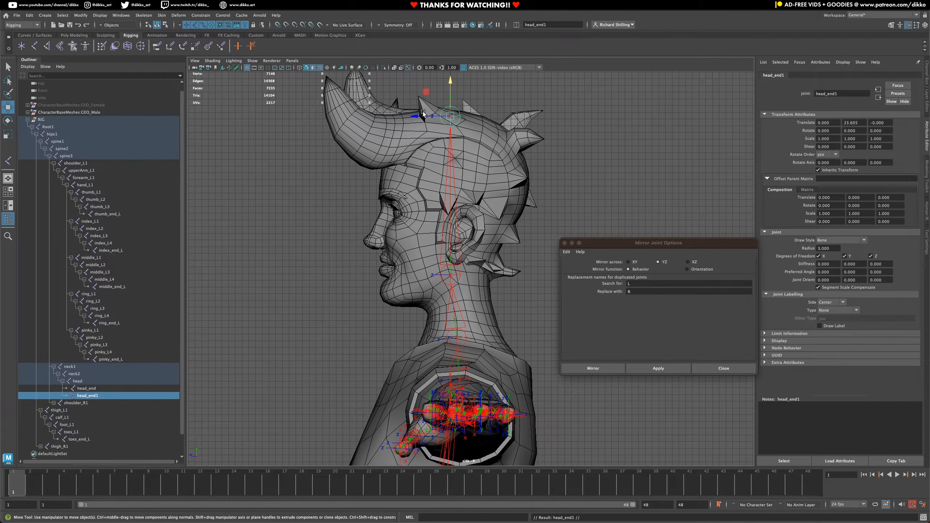
pyautogui.moveTo(422, 113); pyautogui.dragTo(406, 267)
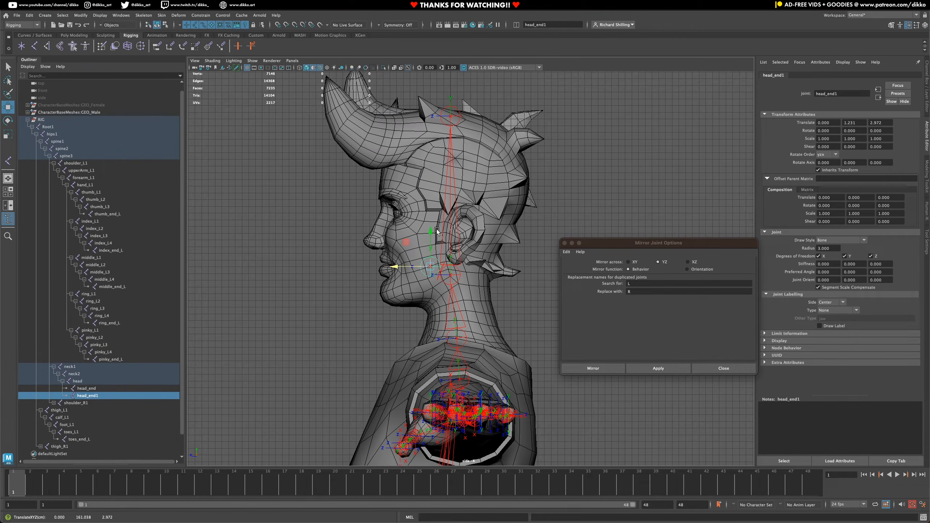
# Move the jaw hinge joint to about 2.31 in Y and 2.38 in Z, and duplicate it to the chin at about -3.34 and 10.28.
pyautogui.moveTo(435, 231); pyautogui.dragTo(434, 224)
pyautogui.moveTo(401, 259); pyautogui.dragTo(412, 274)
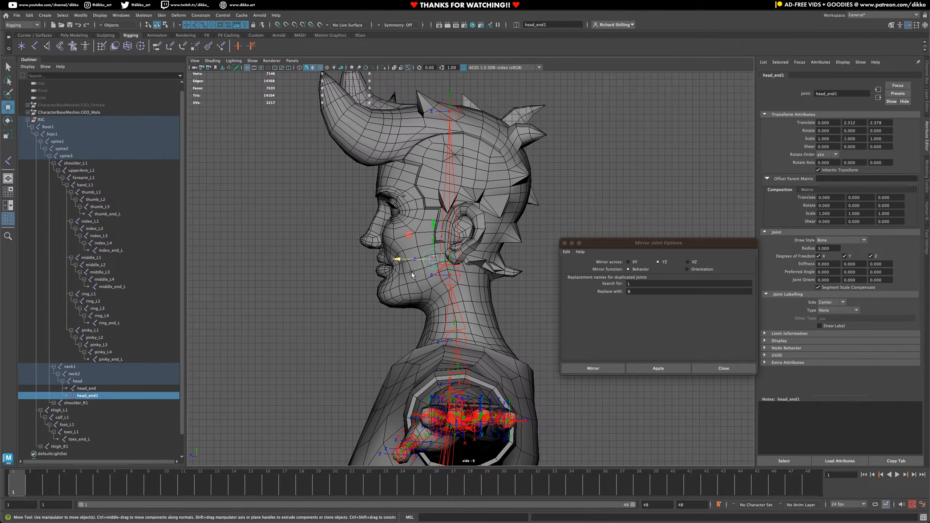
pyautogui.hotkey('ctrl', 'd')
pyautogui.moveTo(412, 275); pyautogui.dragTo(358, 270, button='middle')
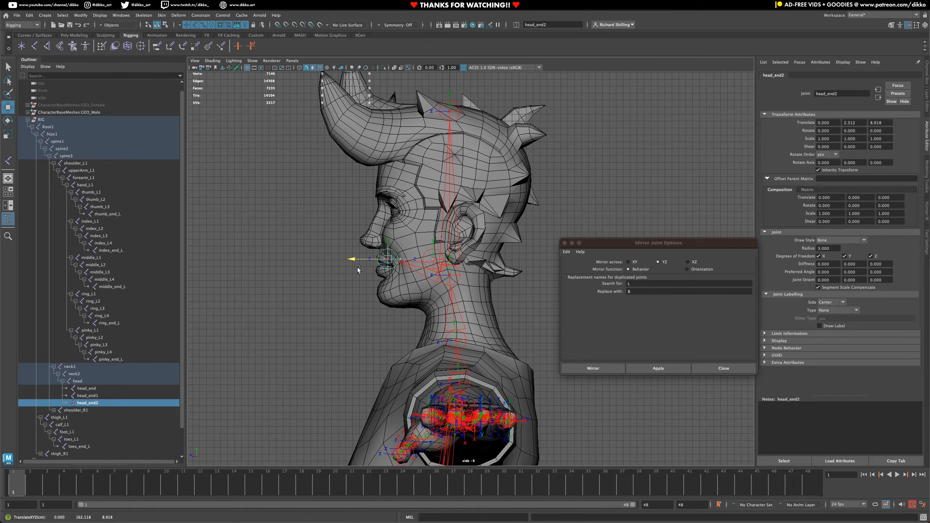
pyautogui.moveTo(390, 227); pyautogui.dragTo(388, 266)
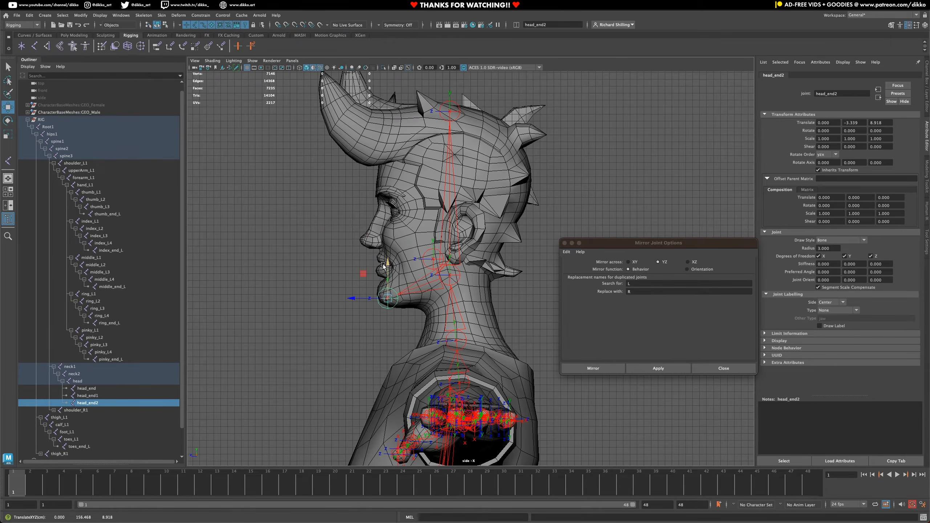
pyautogui.moveTo(358, 297); pyautogui.dragTo(352, 296)
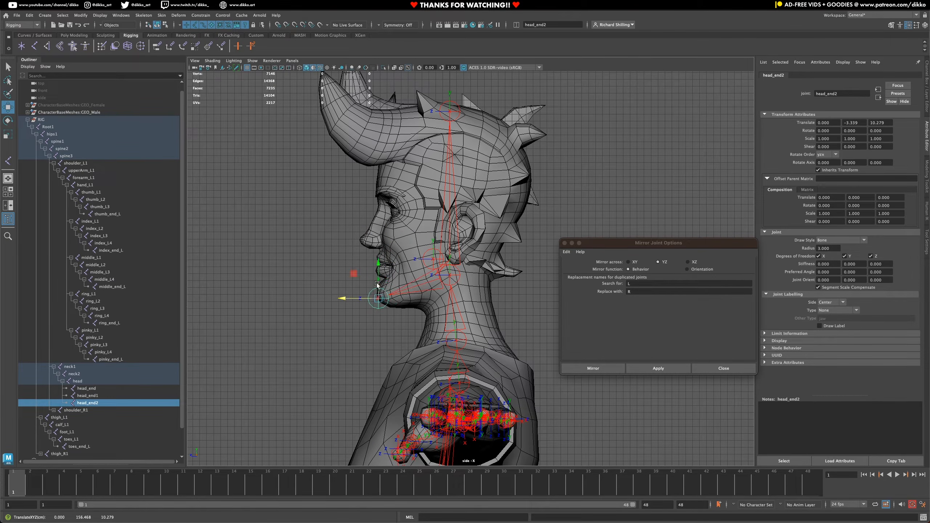
# Parent the chin joint under the jaw hinge joint, and select the hinge joint.
pyautogui.keyDown('shift'); pyautogui.click(422, 257); pyautogui.keyUp('shift')
pyautogui.press('p')
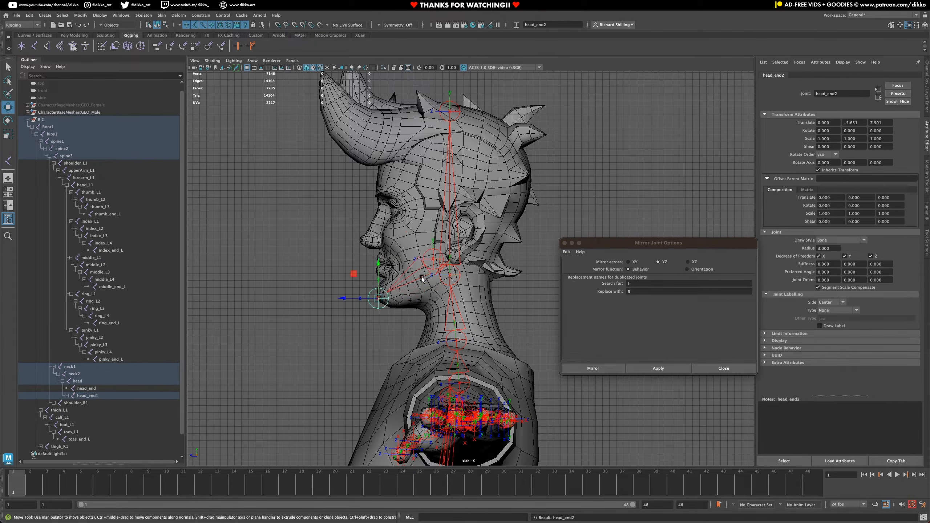
pyautogui.click(429, 261)
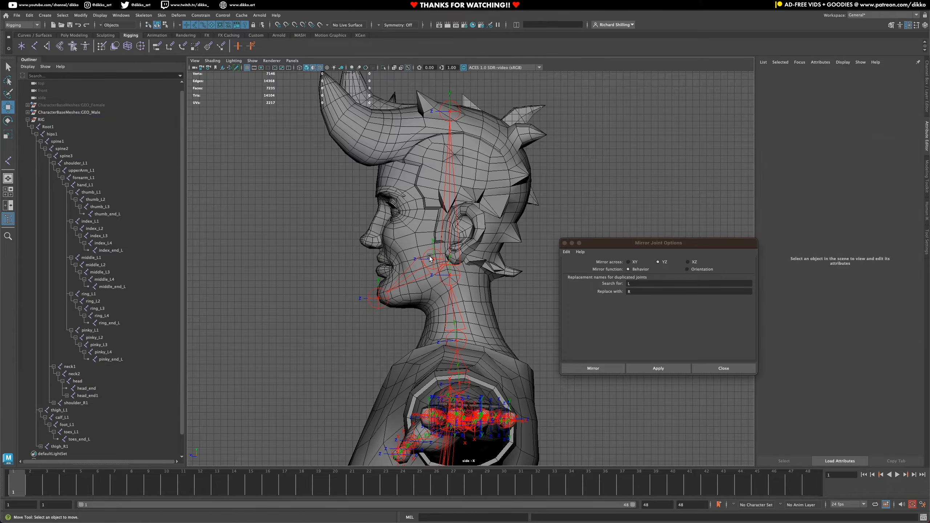
pyautogui.click(430, 260)
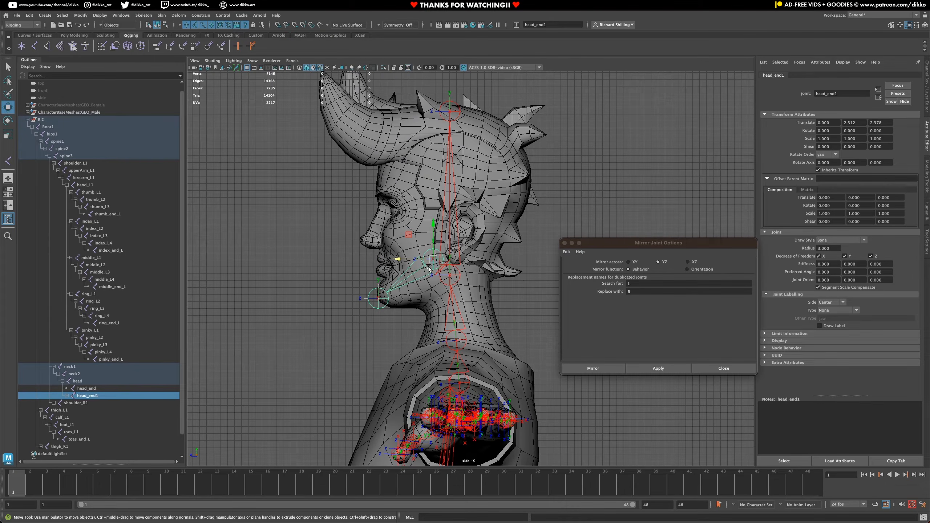
# Rename the jaw hinge joint as jaw1 and the chin joint as jaw_end.
pyautogui.click(387, 302)
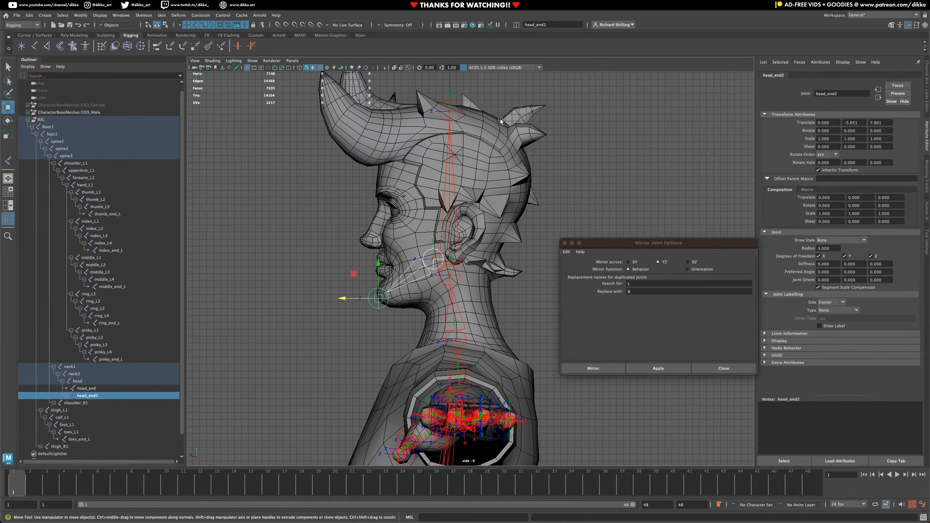
pyautogui.click(543, 24)
pyautogui.write('jaw2')
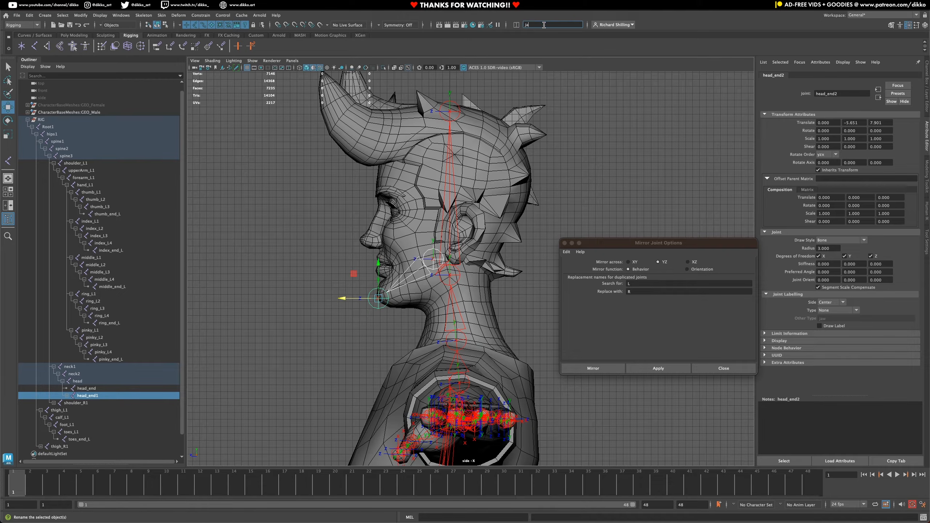
pyautogui.press('Return')
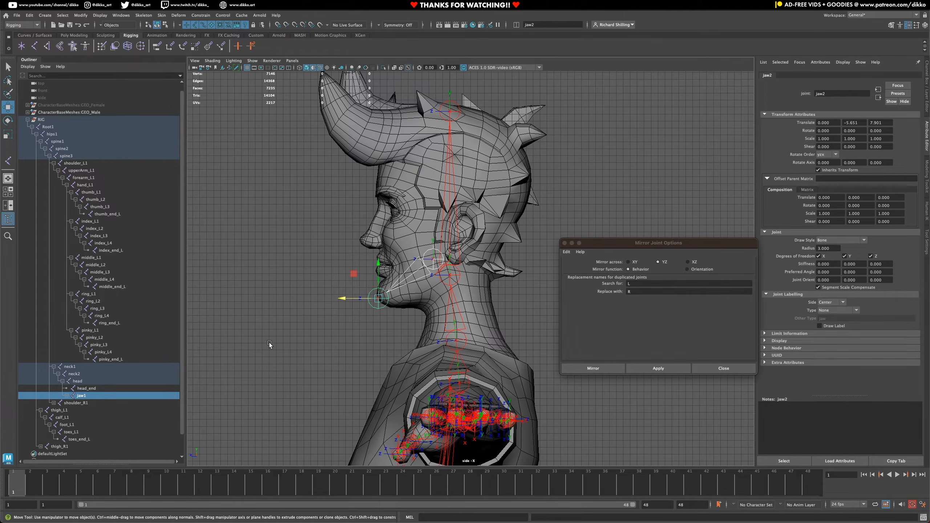
pyautogui.click(66, 396)
pyautogui.doubleClick(90, 403)
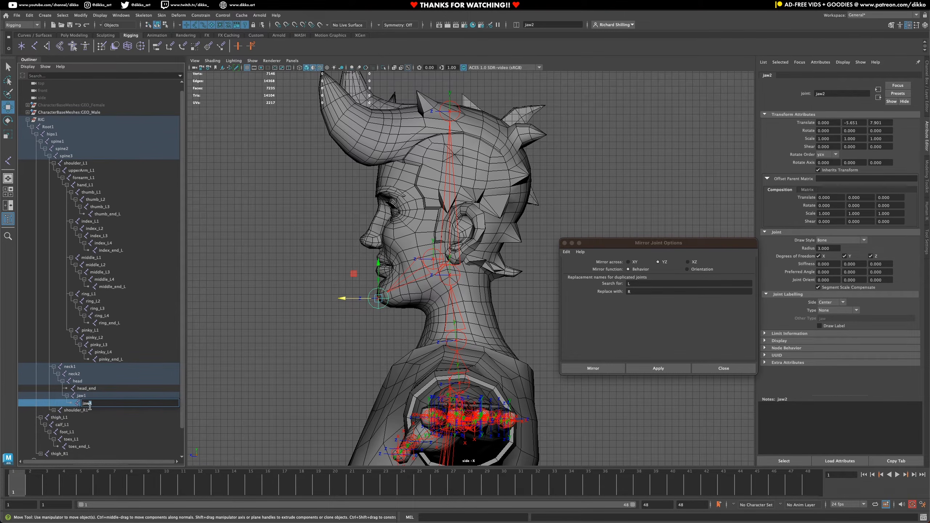
pyautogui.write('jaw_end')
pyautogui.press('Return')
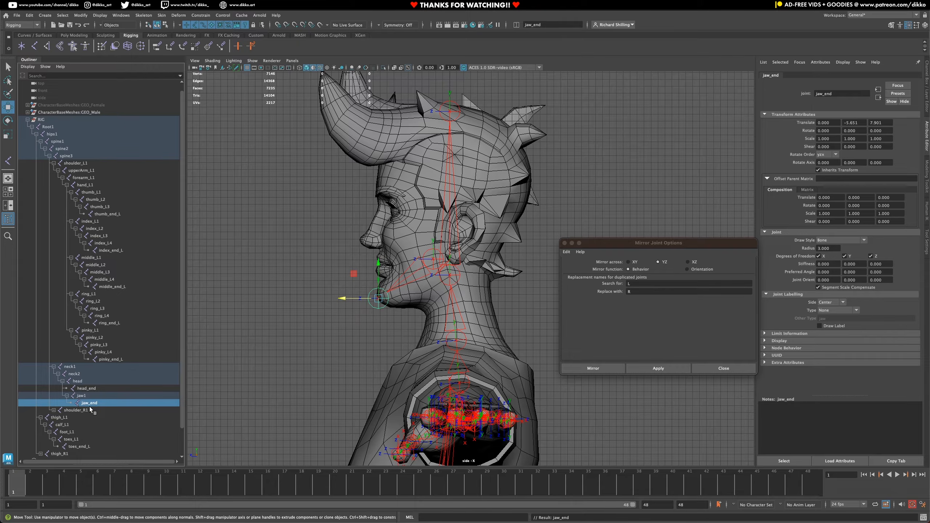
# Duplicate the jaw_end joint and move the copy up to the lower lip, at about -1.64 in Y.
pyautogui.click(282, 321)
pyautogui.scroll(4, 389, 275)
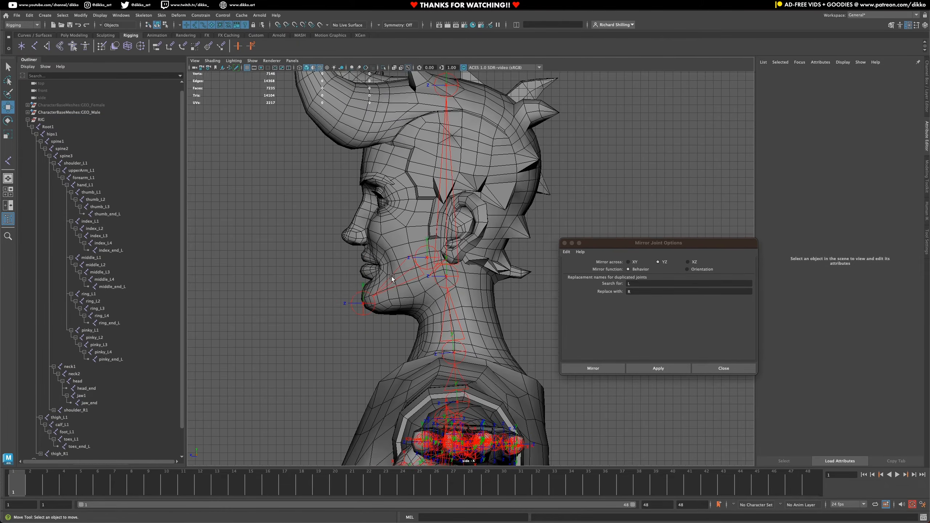
pyautogui.scroll(5, 342, 269)
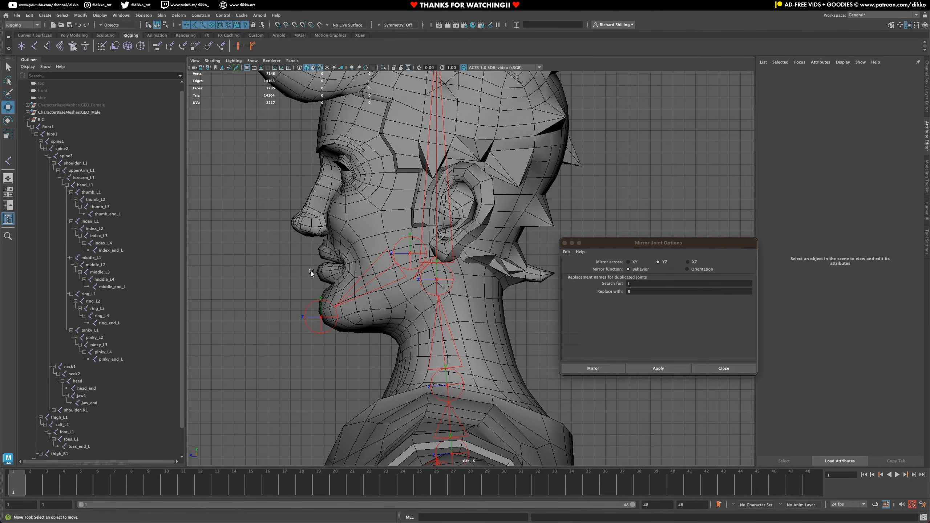
pyautogui.scroll(1, 312, 270)
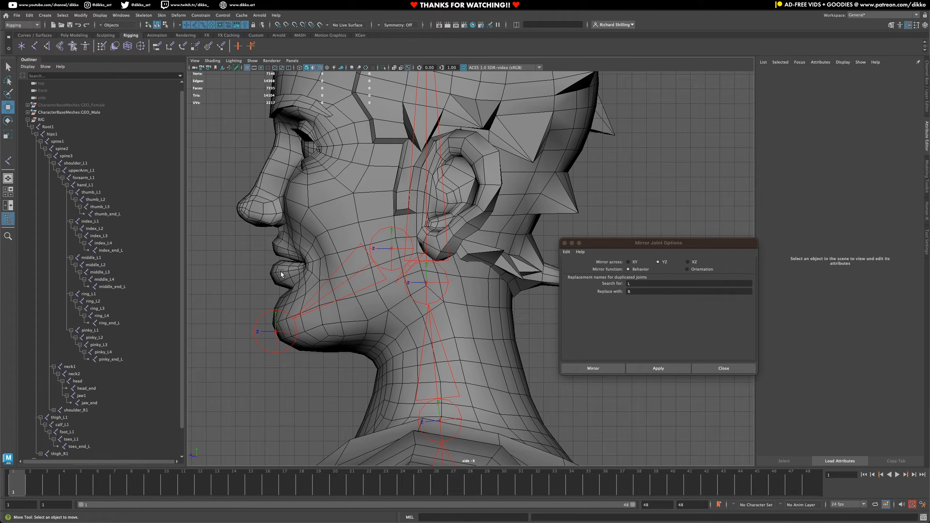
pyautogui.click(284, 351)
pyautogui.hotkey('ctrl', 'd')
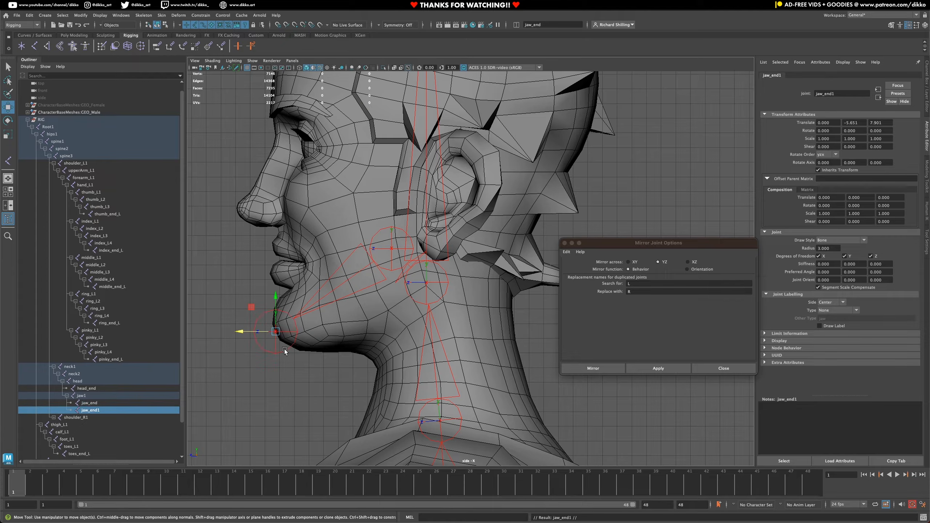
pyautogui.moveTo(275, 302); pyautogui.dragTo(278, 242)
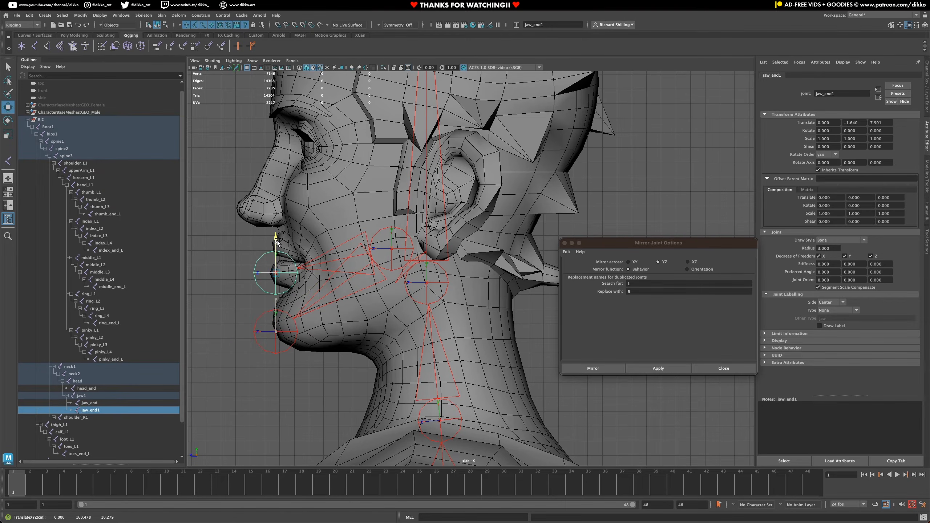
# Duplicate the lower-lip joint and raise the copy to the upper lip, at about 0.29 in Y.
pyautogui.hotkey('ctrl', 'd')
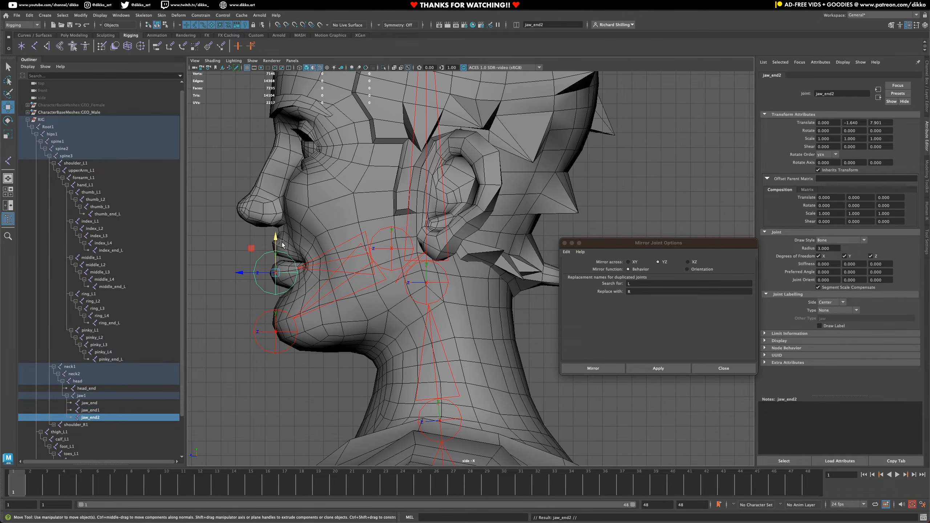
pyautogui.moveTo(277, 238); pyautogui.dragTo(279, 210)
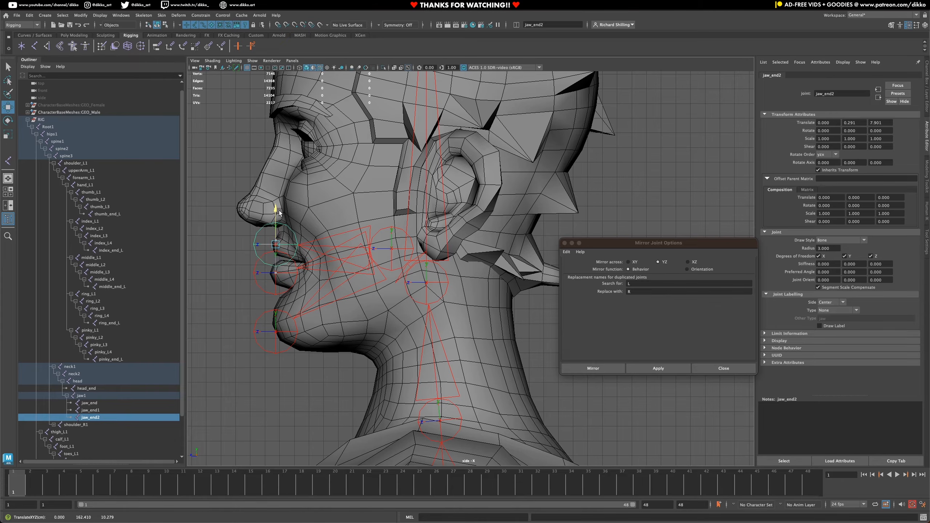
pyautogui.click(277, 285)
pyautogui.click(274, 283)
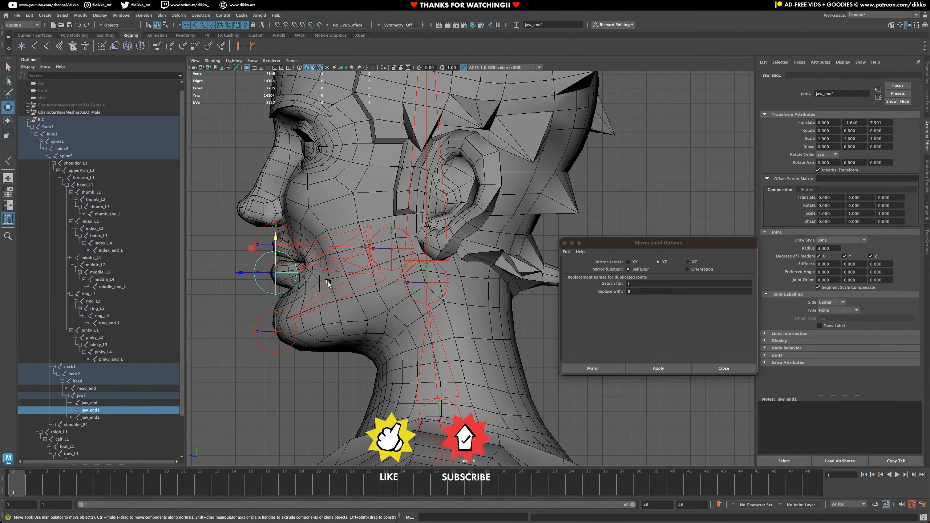
# Reparent the upper-lip joint from jaw1 to the head joint.
pyautogui.click(295, 240)
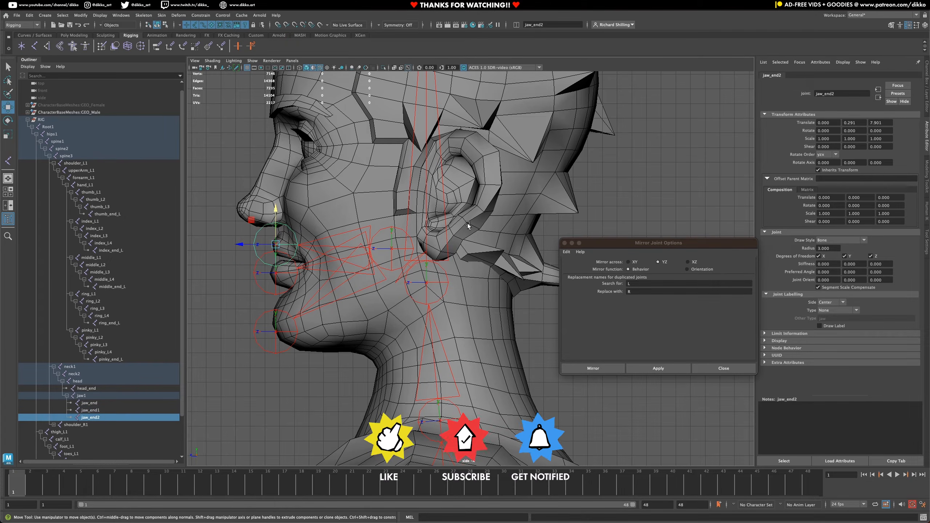
pyautogui.keyDown('shift'); pyautogui.click(433, 96); pyautogui.keyUp('shift')
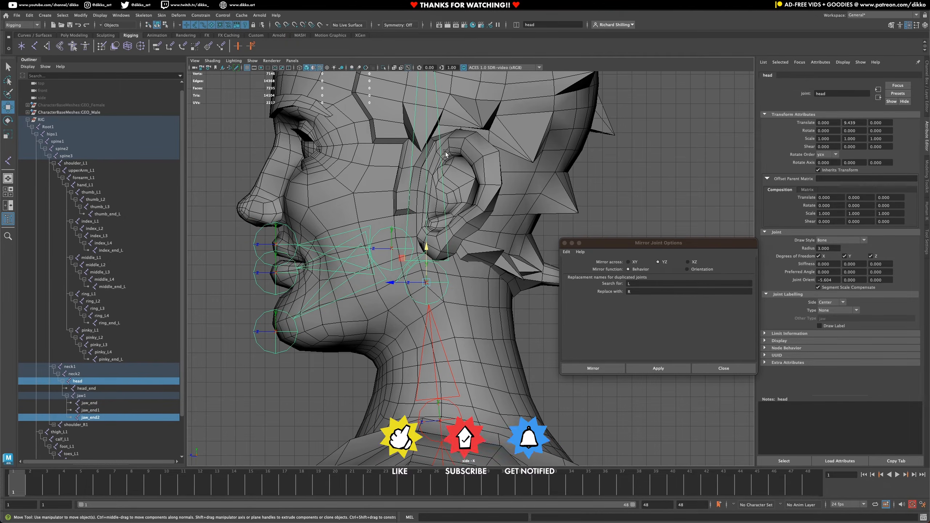
pyautogui.press('p')
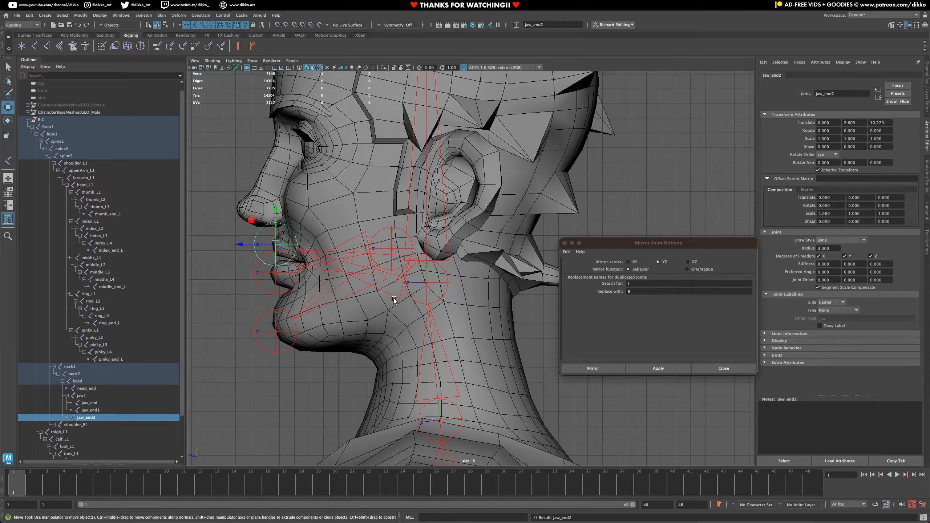
pyautogui.click(393, 300)
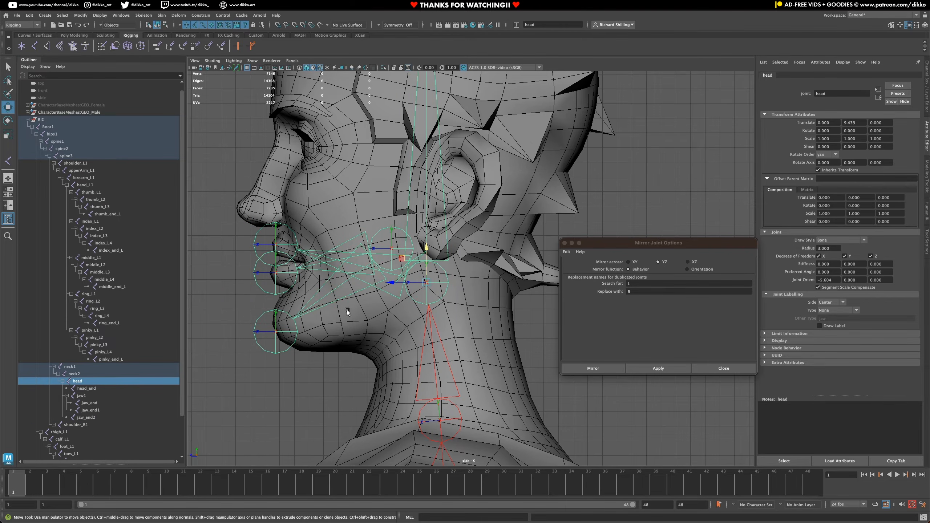
pyautogui.click(343, 301)
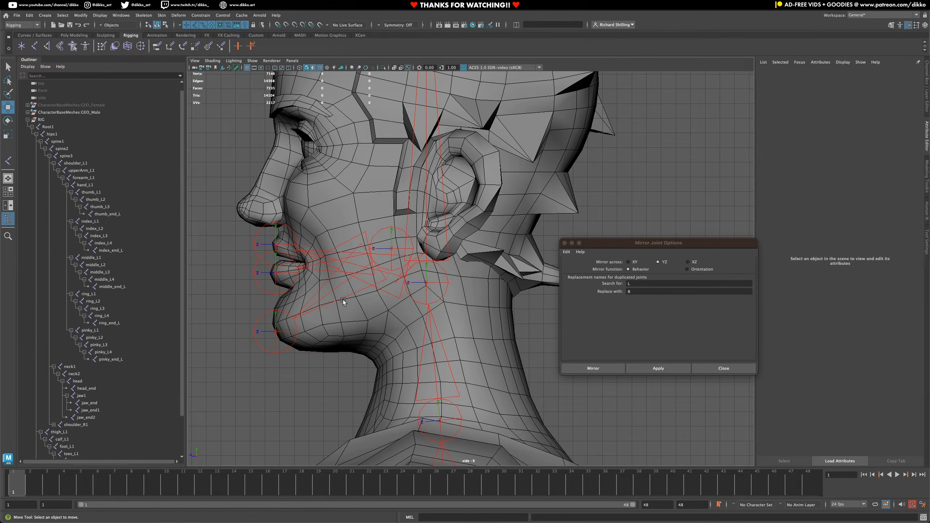
# Rotate the jaw1 joint to test how the chin and lower-lip joints follow, and undo the rotation.
pyautogui.click(387, 229)
pyautogui.click(8, 120)
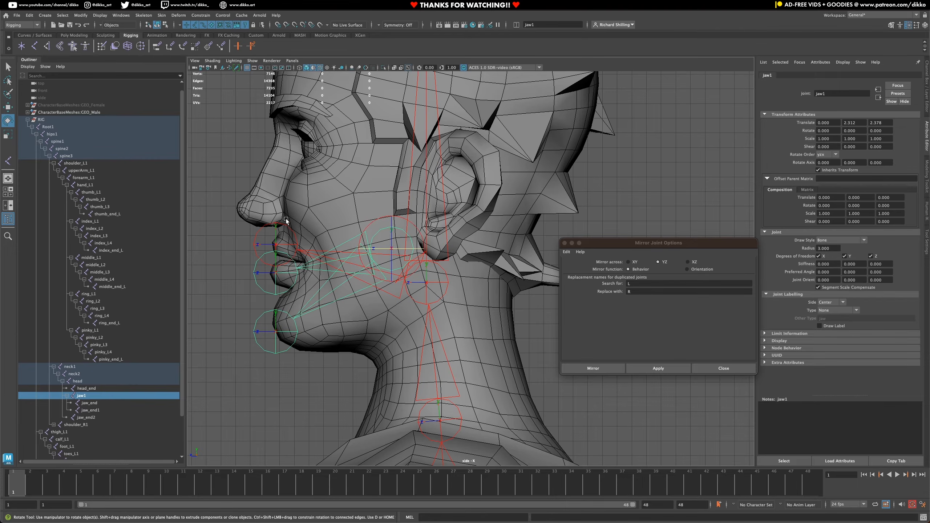
pyautogui.moveTo(361, 227); pyautogui.dragTo(301, 235)
pyautogui.hotkey('ctrl', 'z')
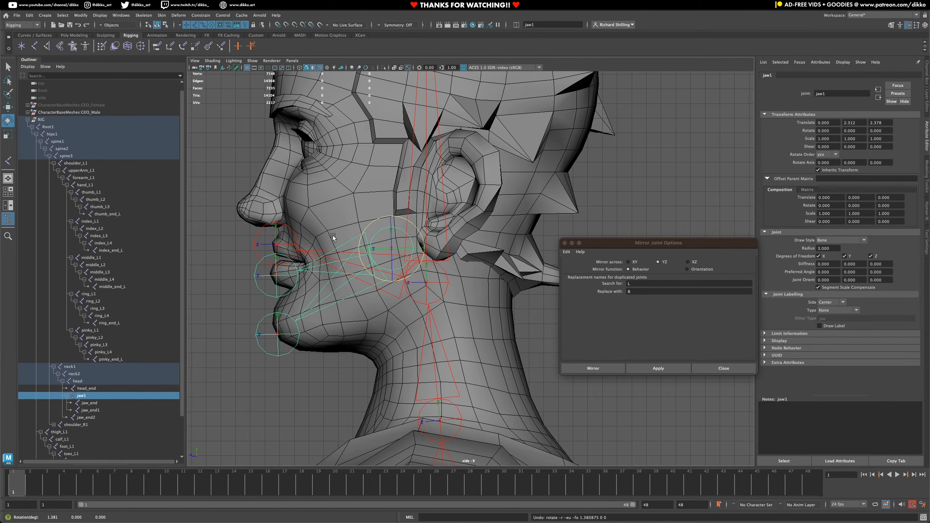
# Rotate the head joint by about -9.86 in X to test how the face joints follow, and undo the rotation.
pyautogui.click(445, 183)
pyautogui.click(441, 259)
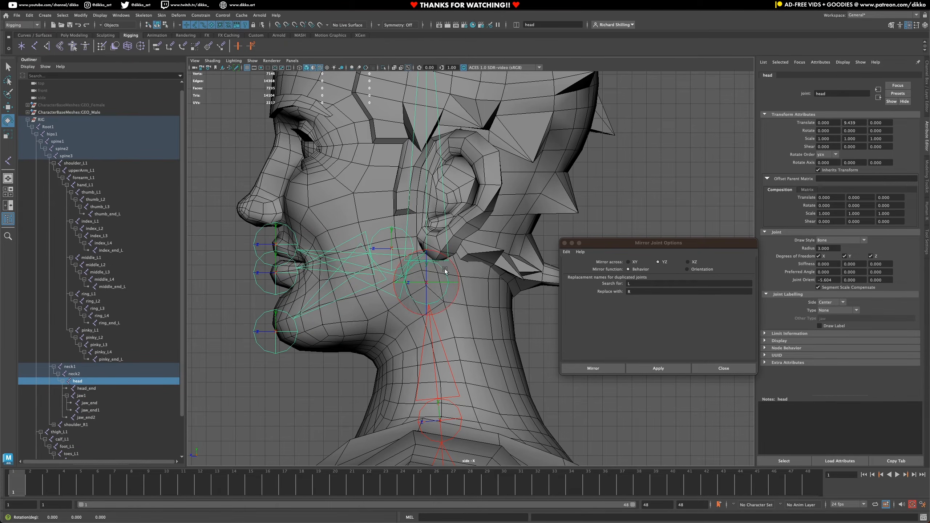
pyautogui.scroll(-5, 446, 270)
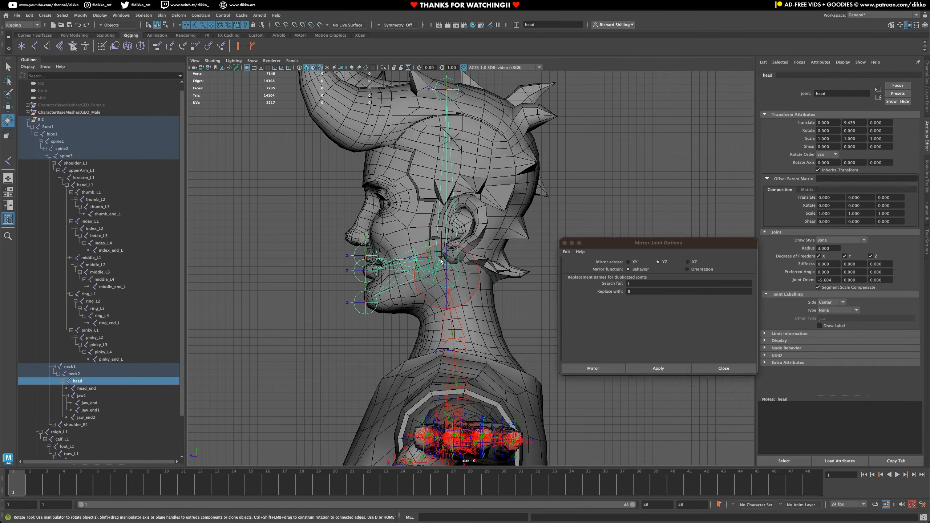
pyautogui.click(453, 152)
pyautogui.click(453, 152)
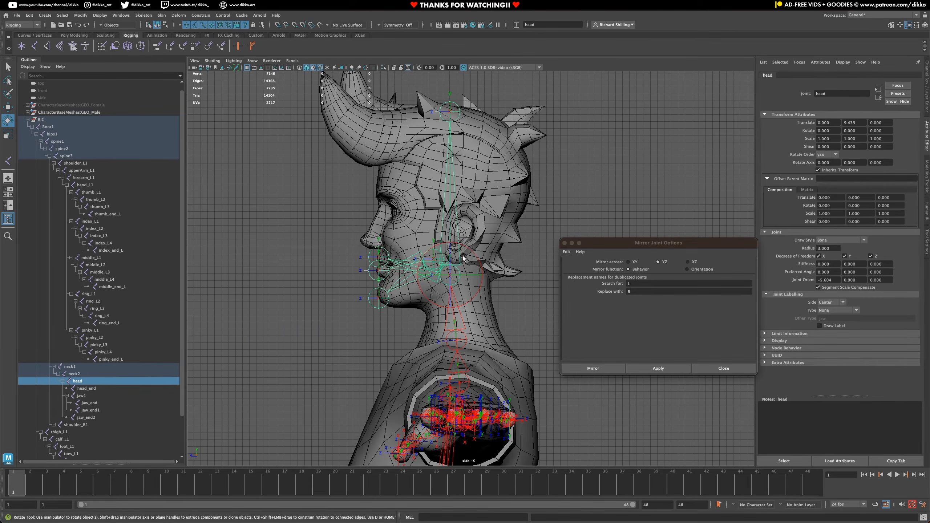
pyautogui.moveTo(465, 255)
pyautogui.mouseDown()
pyautogui.moveTo(474, 259)
pyautogui.moveTo(462, 247)
pyautogui.moveTo(469, 250)
pyautogui.mouseUp()
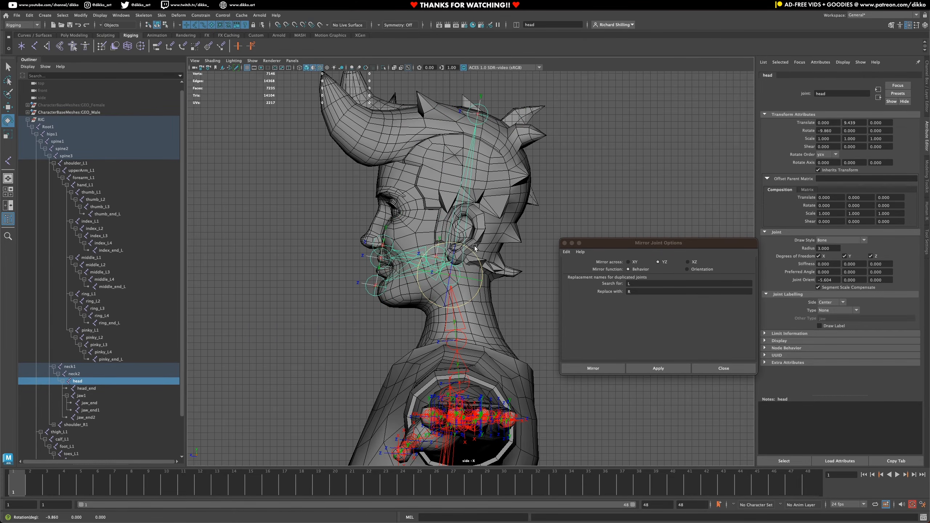
pyautogui.press('super+z')
# Try moving the upper-lip joint to the nose, at about 4.68 in Y and 10.63 in Z, and undo the move.
pyautogui.scroll(5, 350, 261)
pyautogui.scroll(2, 350, 261)
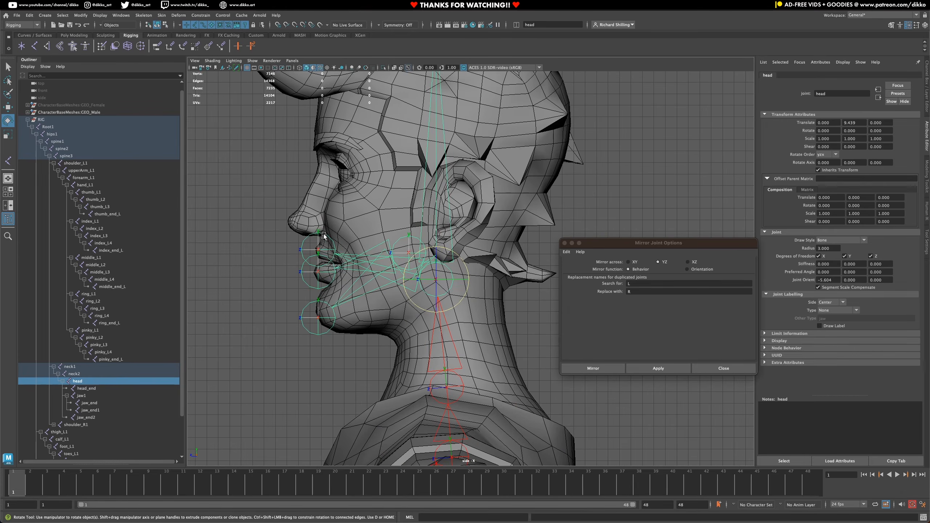
pyautogui.click(325, 235)
pyautogui.press('w')
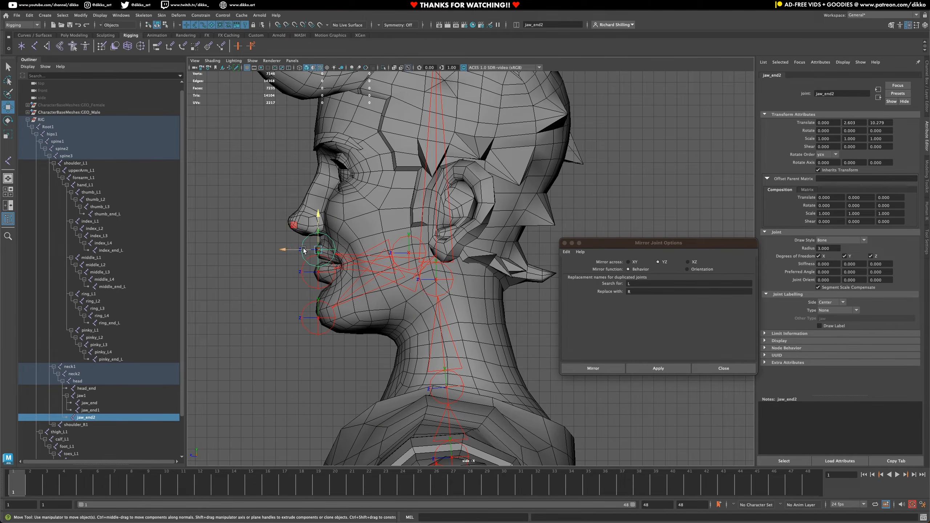
pyautogui.moveTo(304, 250); pyautogui.dragTo(315, 232)
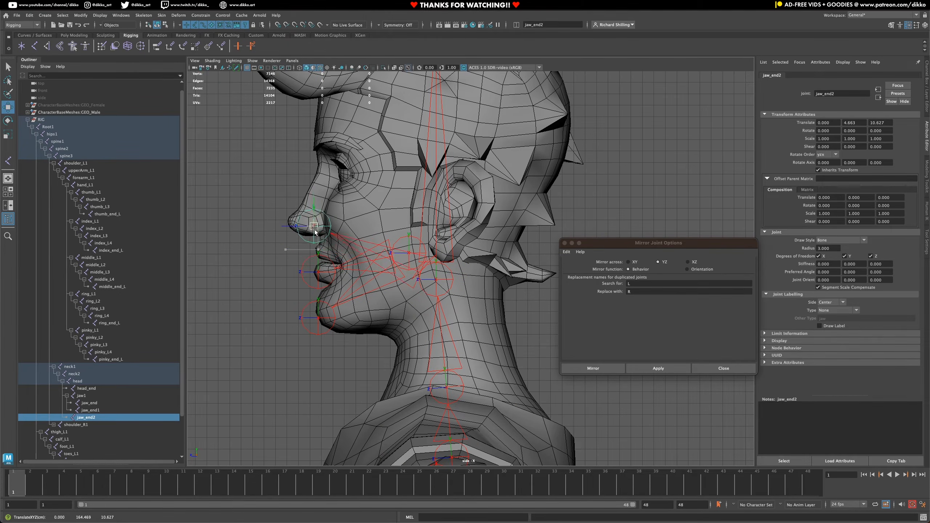
pyautogui.hotkey('ctrl', 'z')
pyautogui.scroll(3, 299, 277)
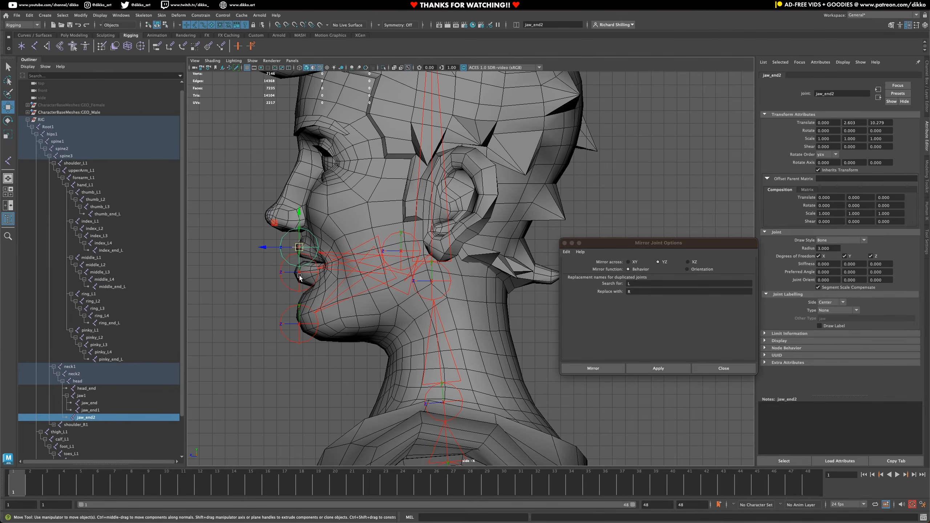
# Rename the lower-lip joint under jaw1 as lipBottom1.
pyautogui.click(299, 282)
pyautogui.doubleClick(537, 26)
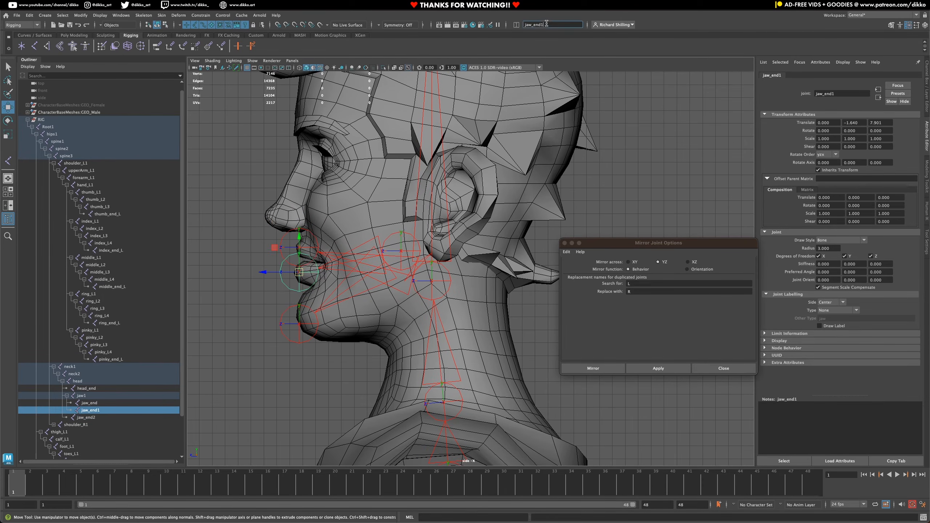
pyautogui.write('l')
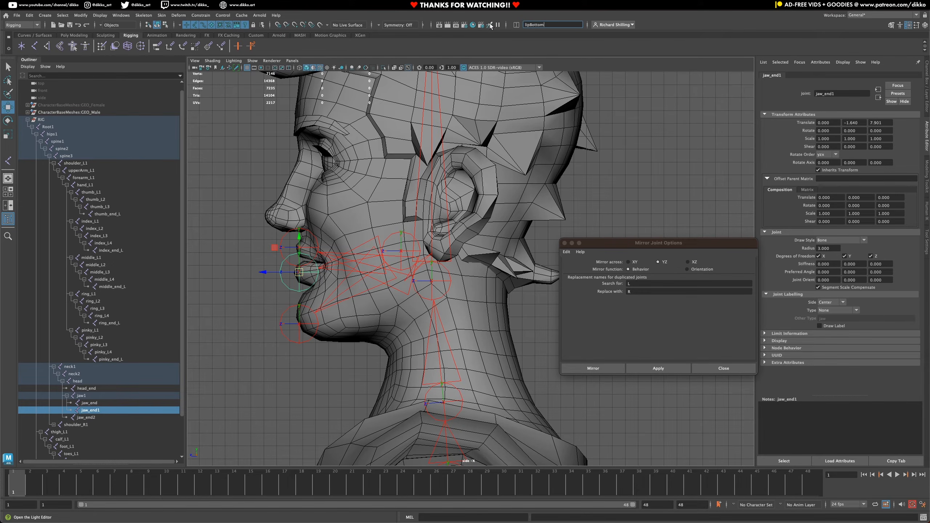
pyautogui.write('ipBottom')
pyautogui.press('Return')
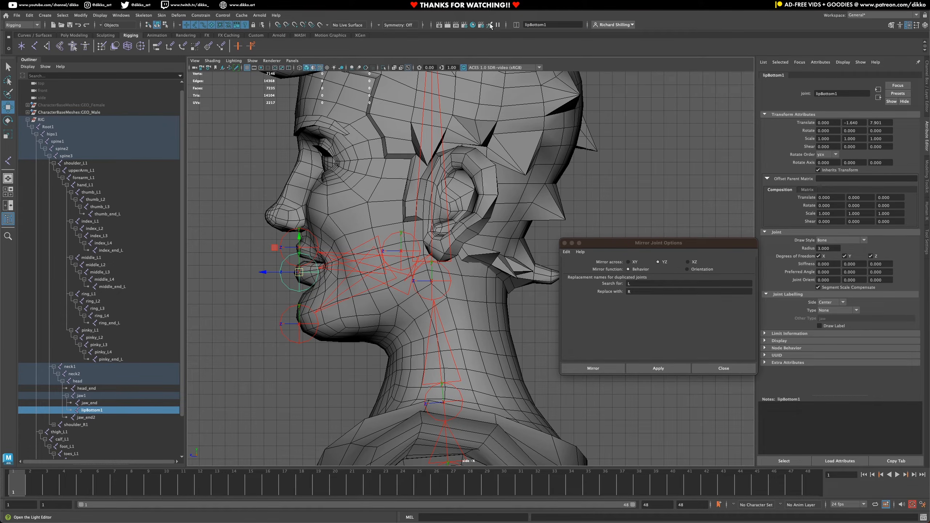
# Rename the upper-lip joint under the head joint as lip_top1 and clear the selection.
pyautogui.click(283, 235)
pyautogui.click(545, 27)
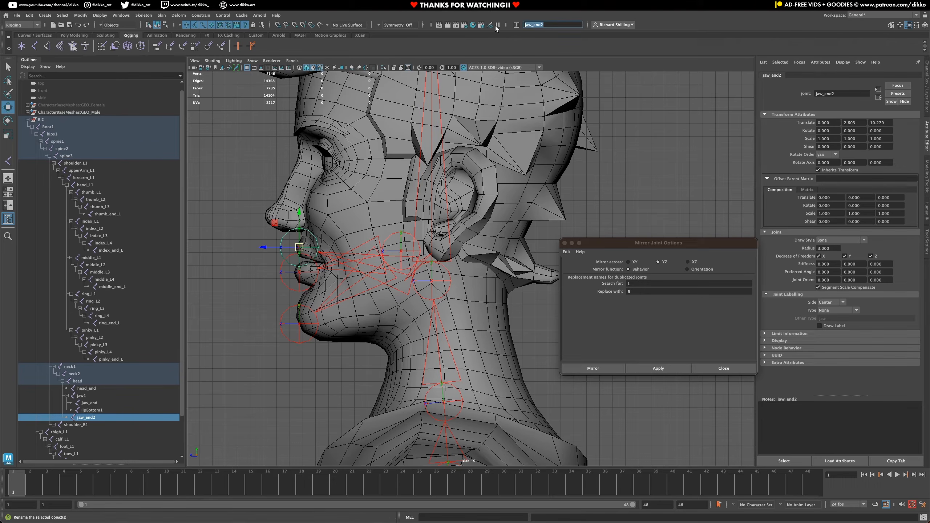
pyautogui.write('lip_top')
pyautogui.press('Return')
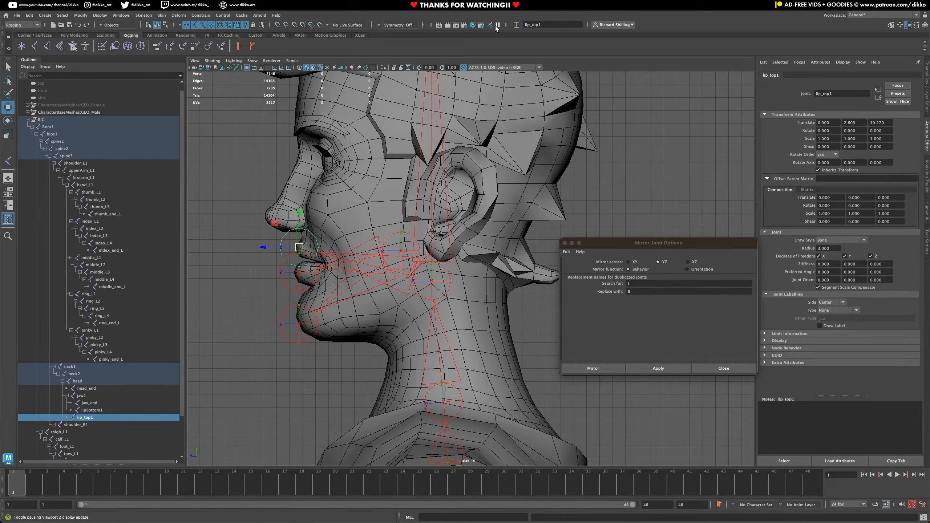
pyautogui.click(306, 352)
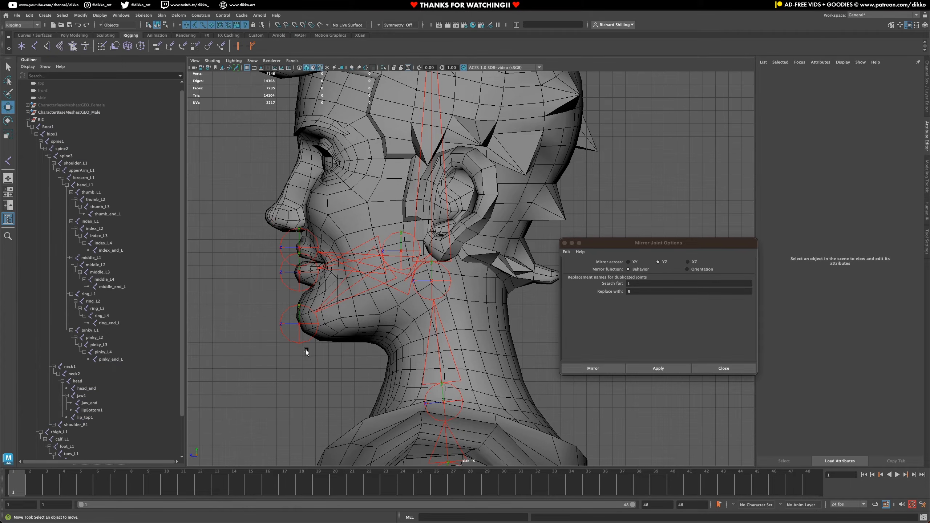
# Select the lower-lip, upper-lip, chin and jaw joints in turn to review their placement and hierarchy.
pyautogui.click(286, 292)
pyautogui.click(282, 234)
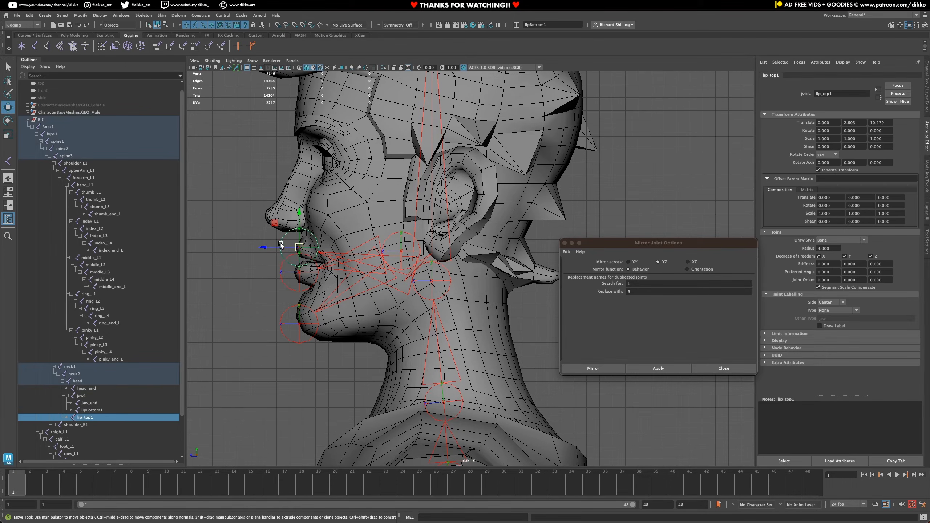
pyautogui.click(280, 276)
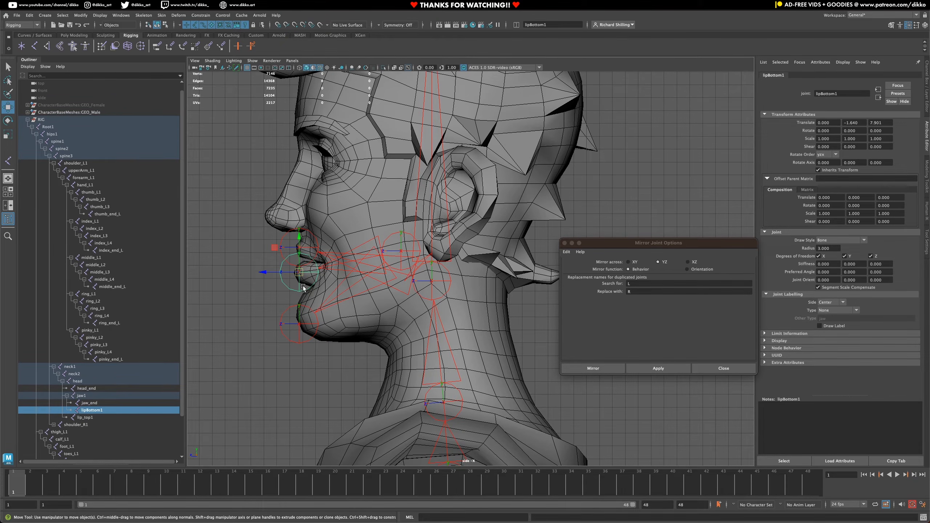
pyautogui.click(301, 341)
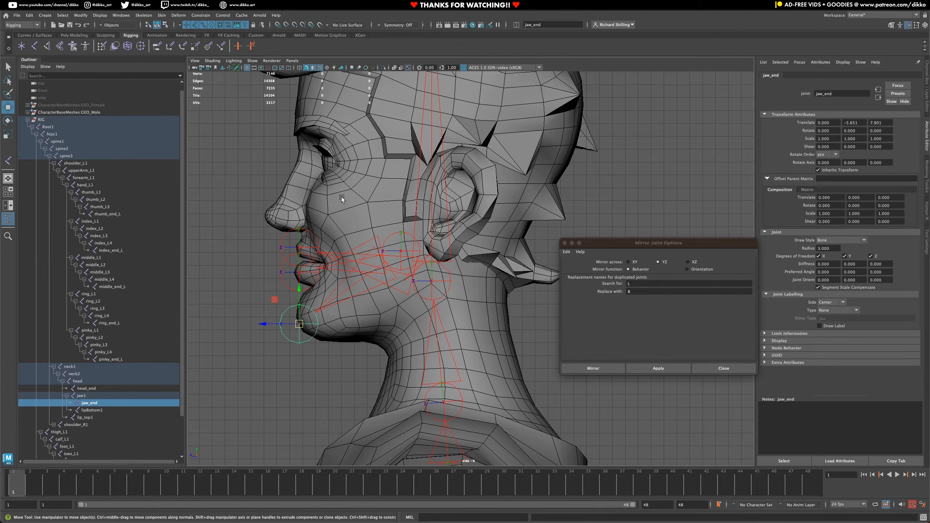
pyautogui.click(393, 257)
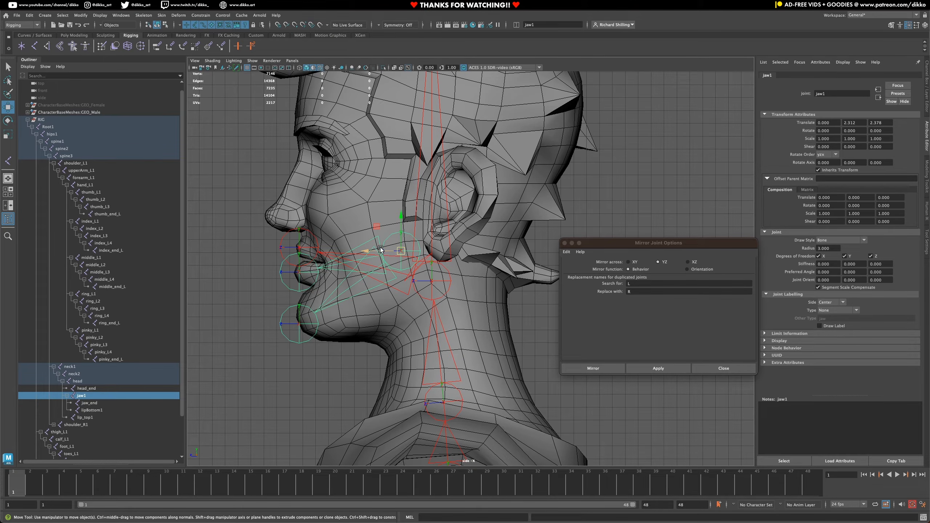
# Rotate the jaw1 joint by about -15.8 in X in the perspective view to test the jaw motion, and undo the rotation.
pyautogui.scroll(-5, 445, 230)
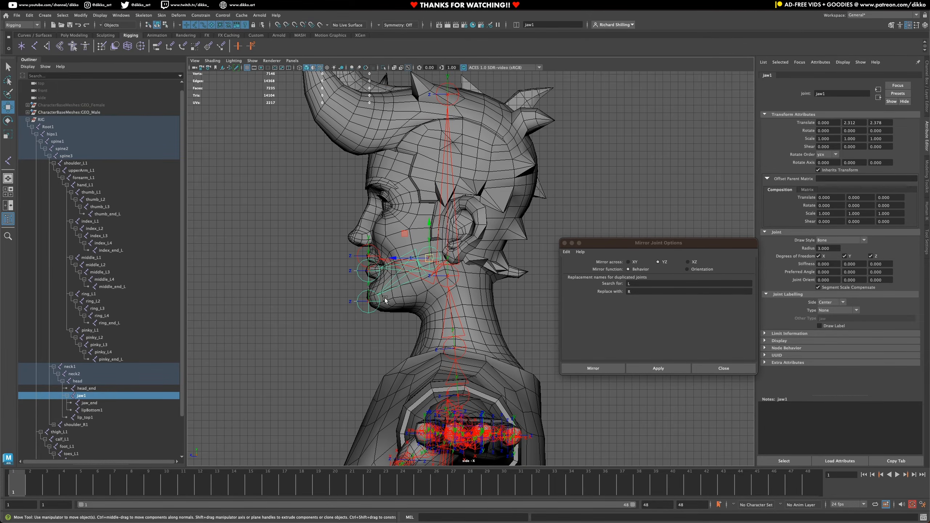
pyautogui.press('space')
pyautogui.moveTo(394, 311); pyautogui.dragTo(382, 292)
pyautogui.keyDown('alt'); pyautogui.moveTo(288, 210); pyautogui.dragTo(328, 235); pyautogui.keyUp('alt')
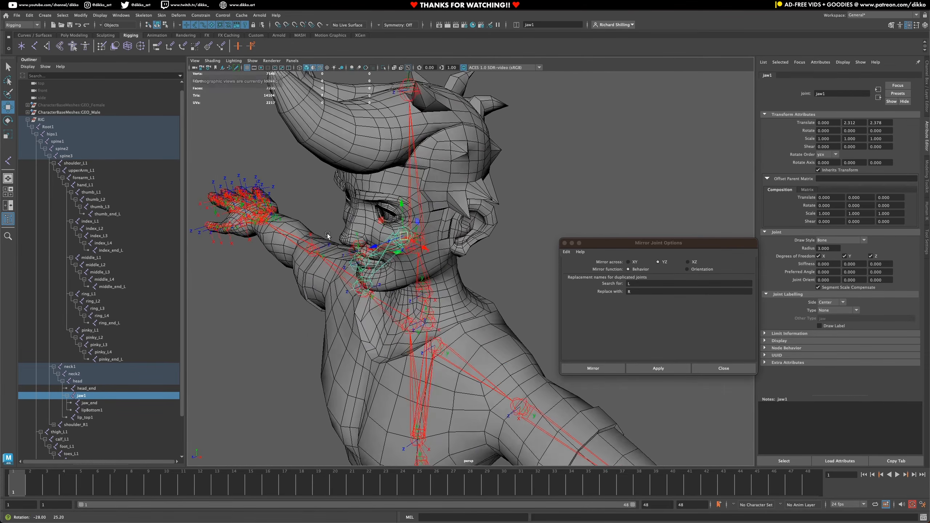
pyautogui.scroll(3, 238, 251)
pyautogui.click(7, 120)
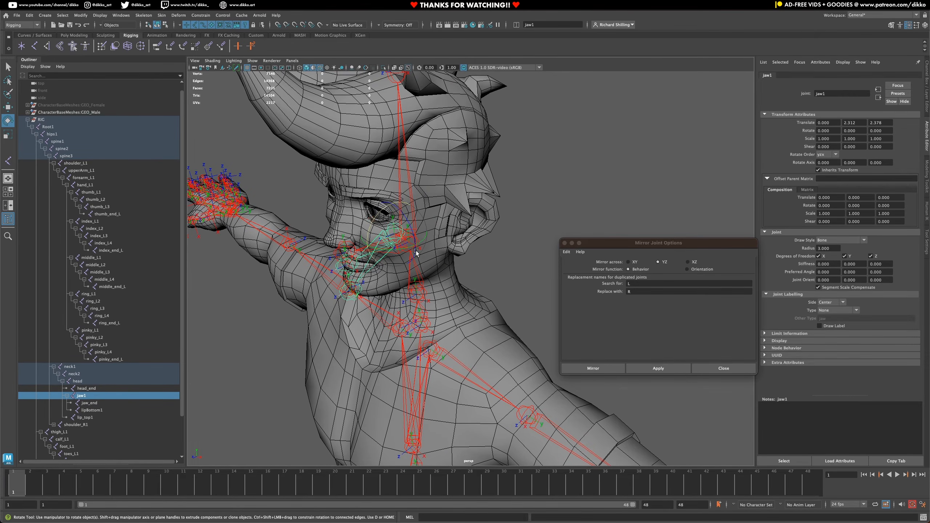
pyautogui.click(928, 83)
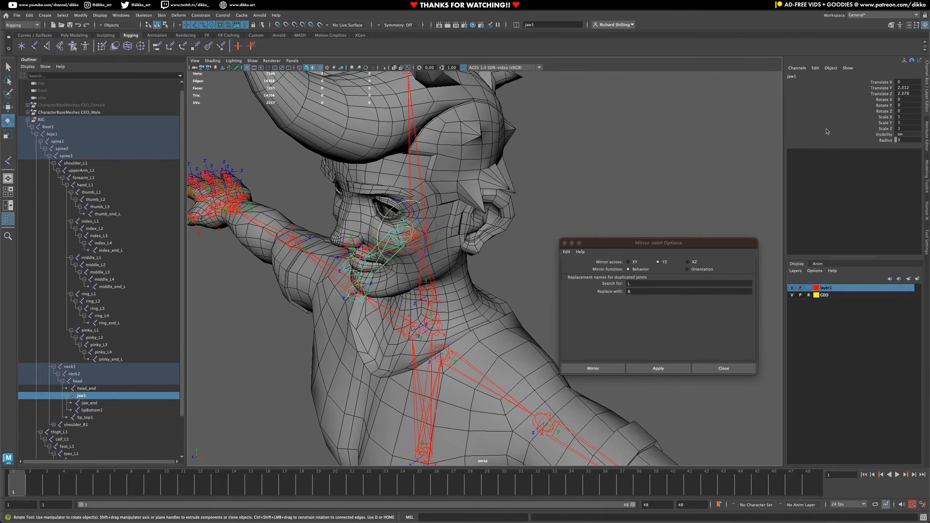
pyautogui.moveTo(390, 216); pyautogui.dragTo(362, 255)
pyautogui.hotkey('ctrl', 'z')
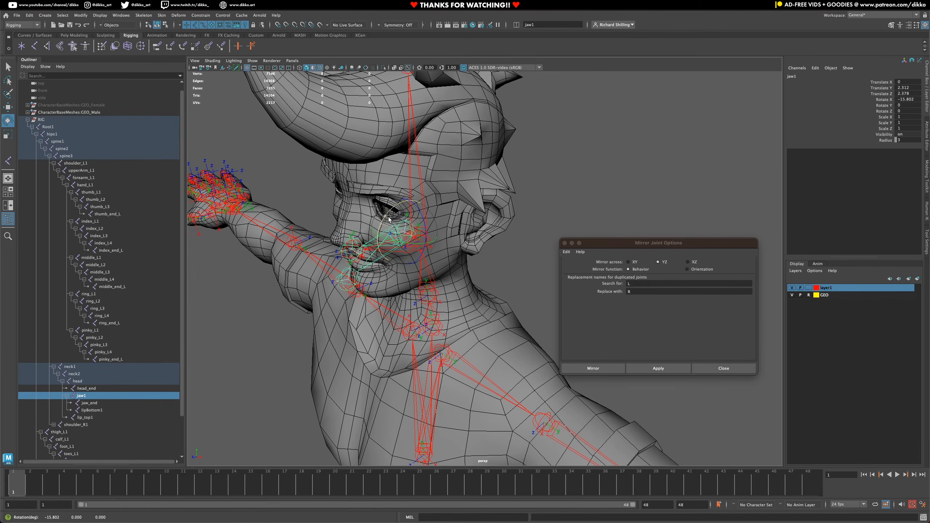
pyautogui.hotkey('ctrl', 'z')
# Try moving the lip_top1 joint vertically by about 0.49 to test the upper-lip motion, and undo the move.
pyautogui.click(355, 247)
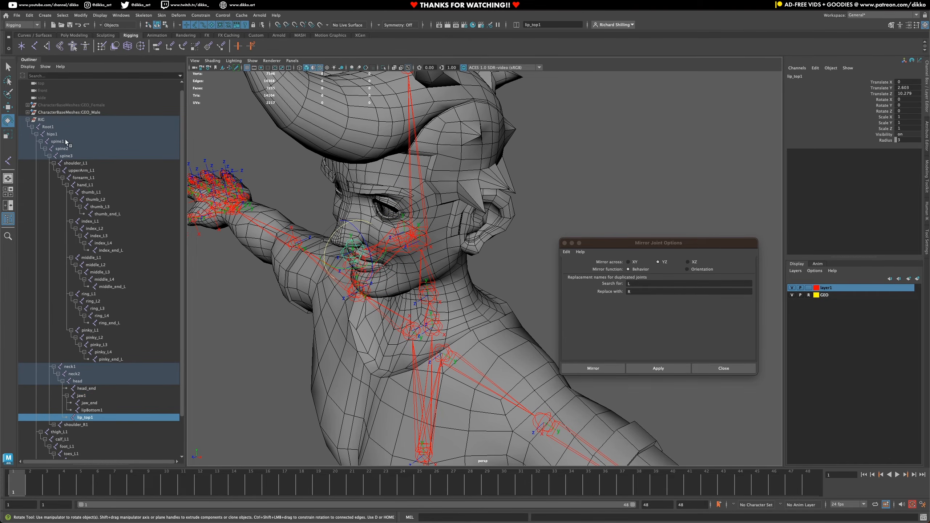
pyautogui.press('w')
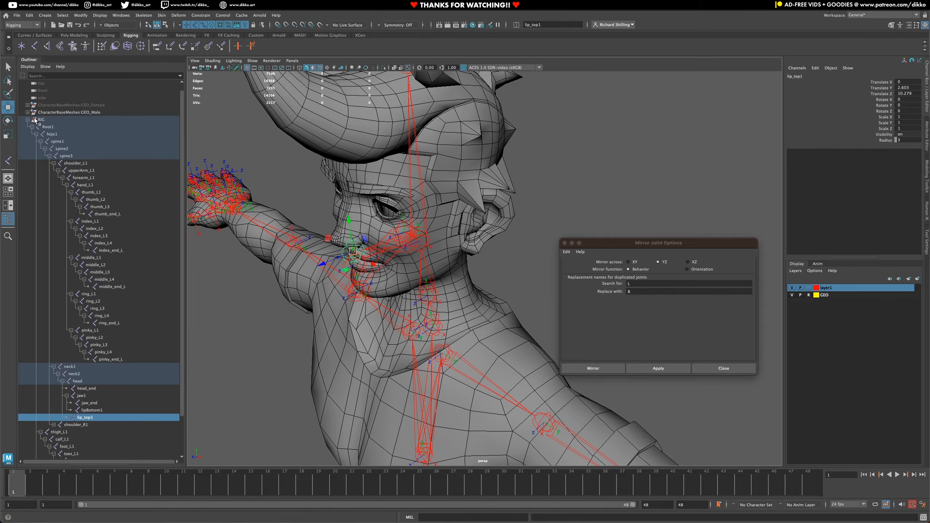
pyautogui.moveTo(350, 221)
pyautogui.mouseDown()
pyautogui.moveTo(348, 211)
pyautogui.moveTo(355, 237)
pyautogui.mouseUp()
# Duplicate the lipBottom1 joint and move the copy below the character's left eye, to about 5.25 in X and 4.68 in Y.
pyautogui.click(358, 266)
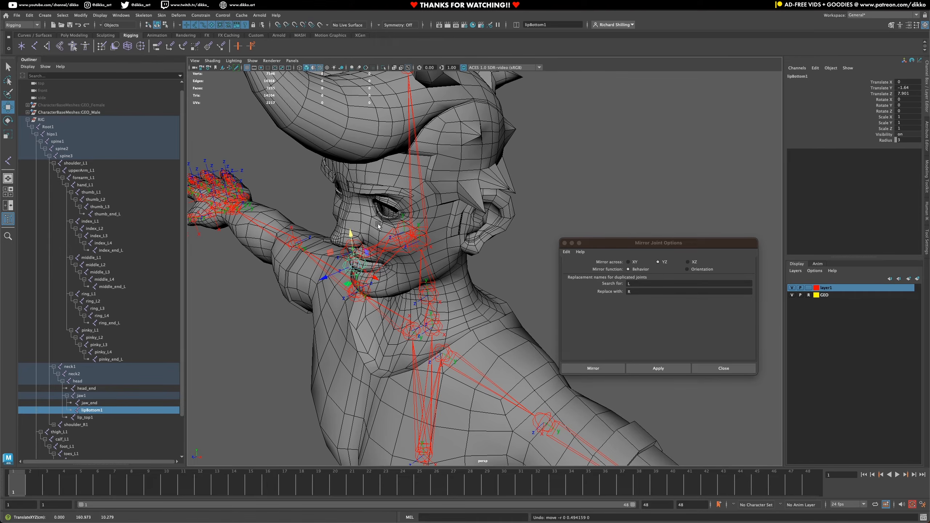
pyautogui.keyDown('alt'); pyautogui.moveTo(434, 201); pyautogui.dragTo(438, 256, button='middle'); pyautogui.keyUp('alt')
pyautogui.moveTo(438, 256)
pyautogui.keyDown('alt'); pyautogui.mouseDown()
pyautogui.moveTo(462, 245)
pyautogui.moveTo(458, 224)
pyautogui.moveTo(448, 242)
pyautogui.mouseUp(); pyautogui.keyUp('alt')
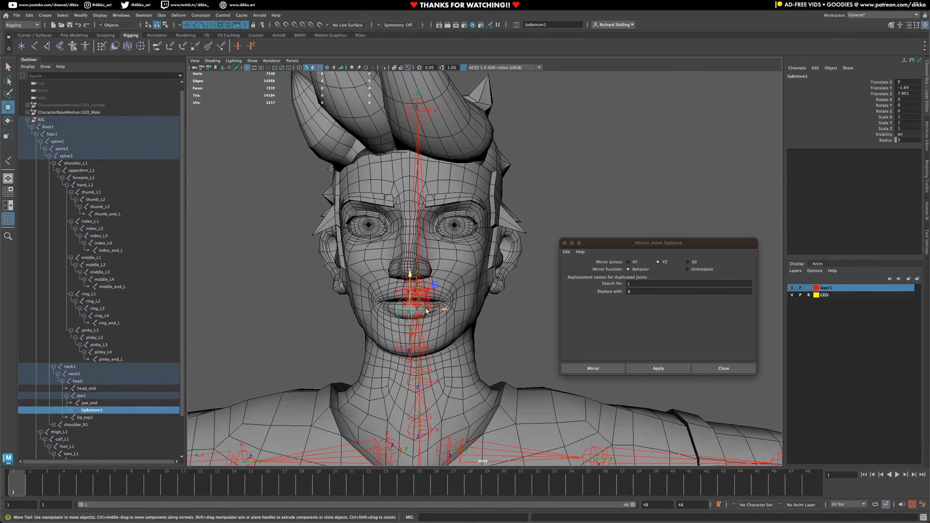
pyautogui.hotkey('ctrl', 'd')
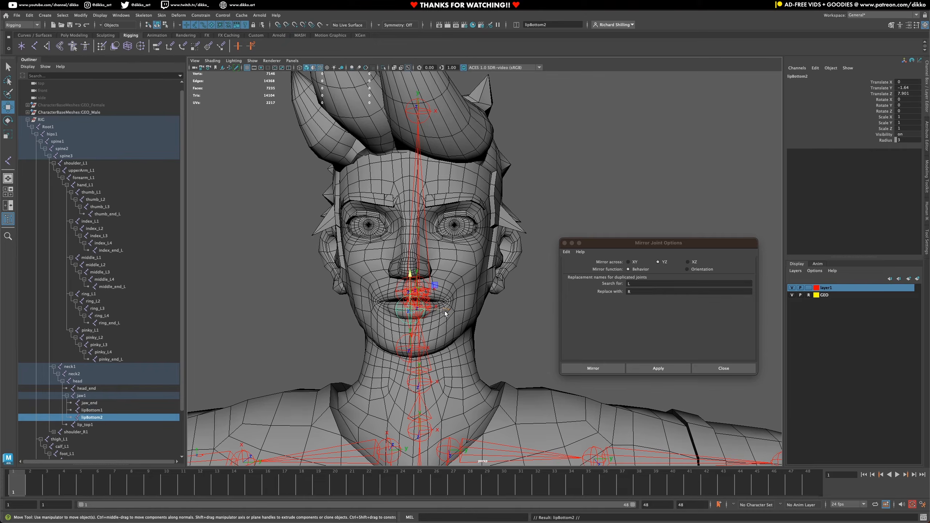
pyautogui.moveTo(445, 312); pyautogui.dragTo(497, 310)
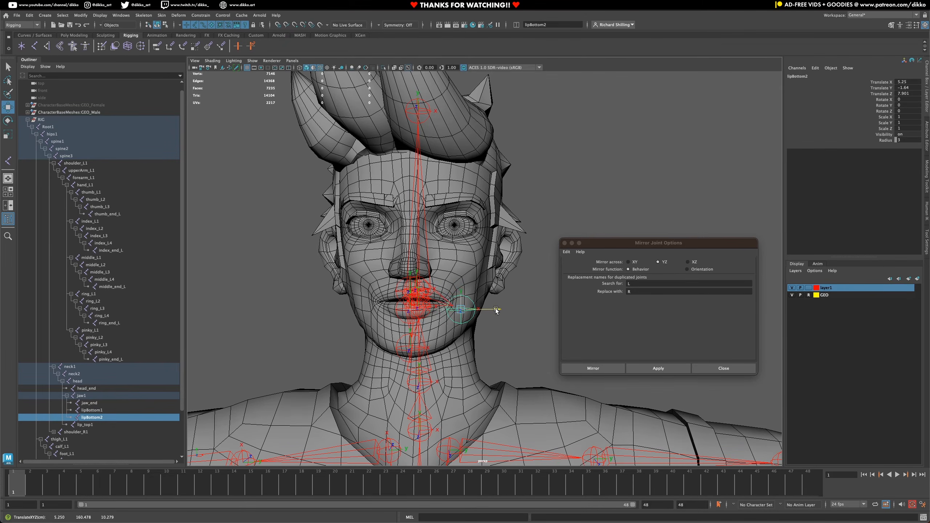
pyautogui.moveTo(462, 276); pyautogui.dragTo(463, 216)
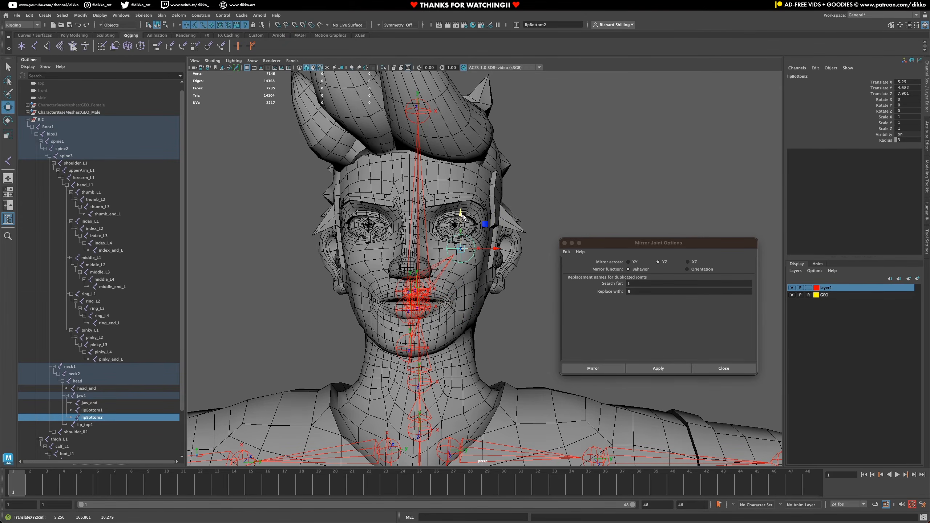
# Rename the duplicated joint as eye_L1 and move it onto the left eye, at about 6.04 in X, 6.68 in Y and 7.87 in Z.
pyautogui.click(551, 25)
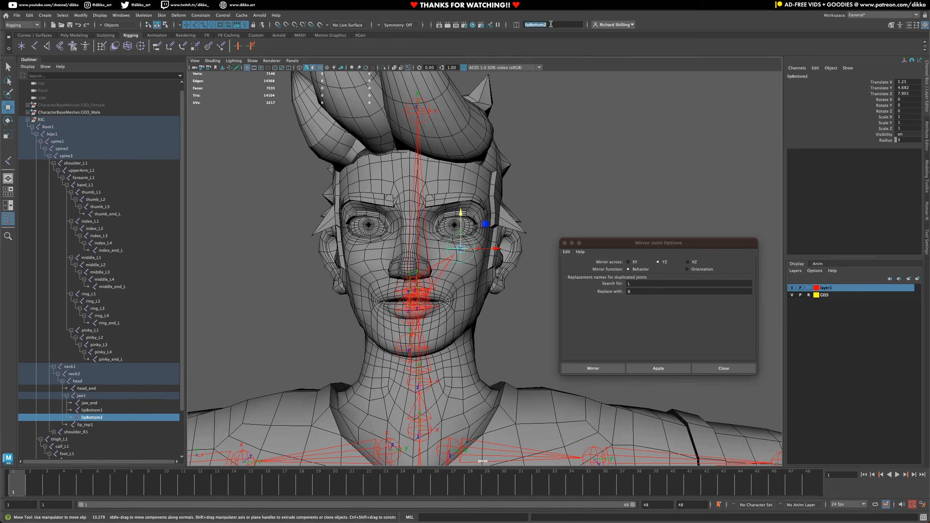
pyautogui.write('eye_L1')
pyautogui.press('Return')
pyautogui.moveTo(461, 248); pyautogui.dragTo(467, 229)
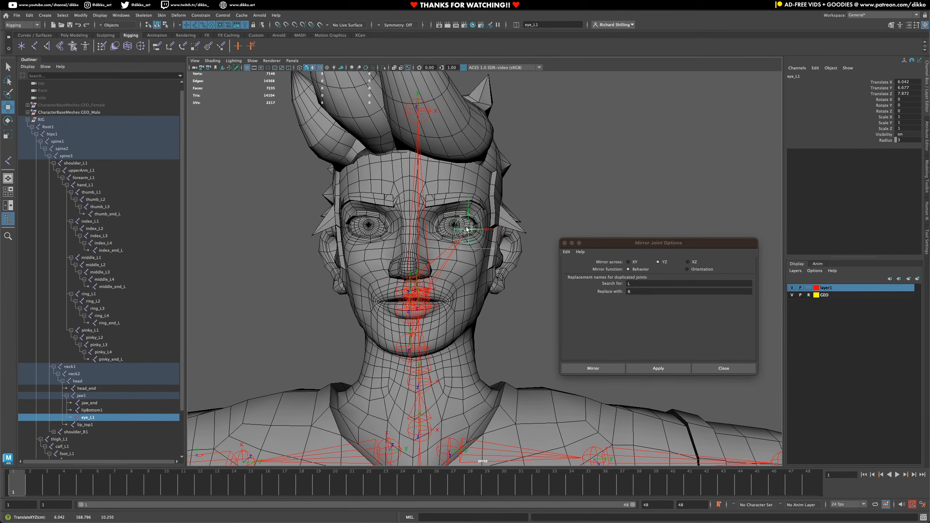
# Make the GEO layer's meshes selectable again and select the eyes mesh.
pyautogui.scroll(5, 430, 208)
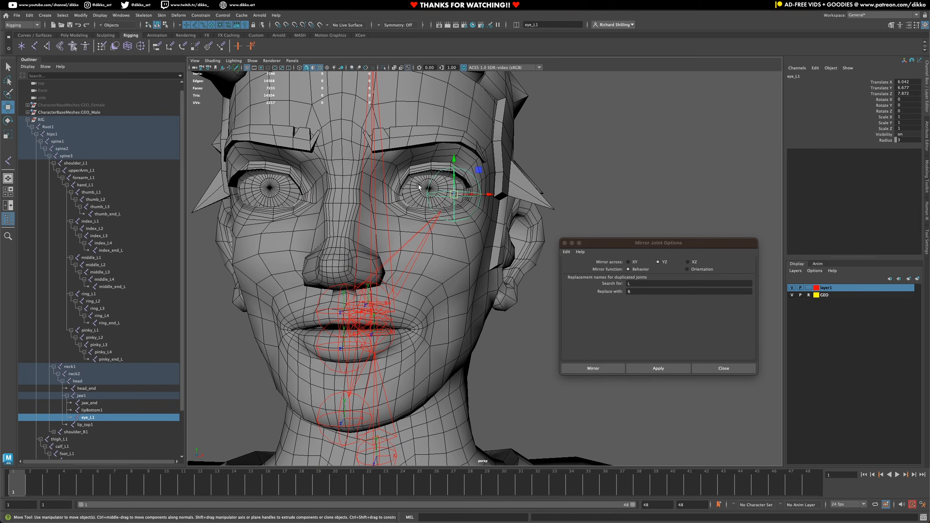
pyautogui.click(420, 186)
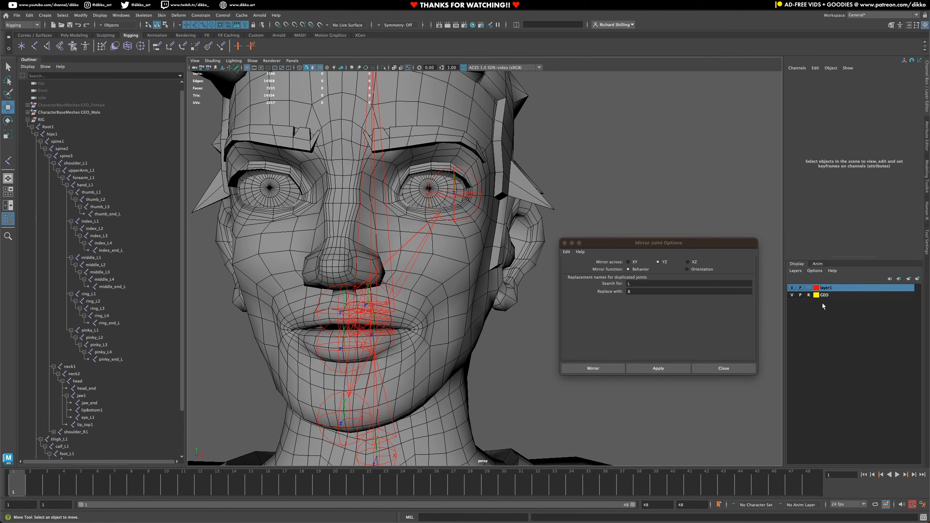
pyautogui.click(808, 296)
pyautogui.click(410, 193)
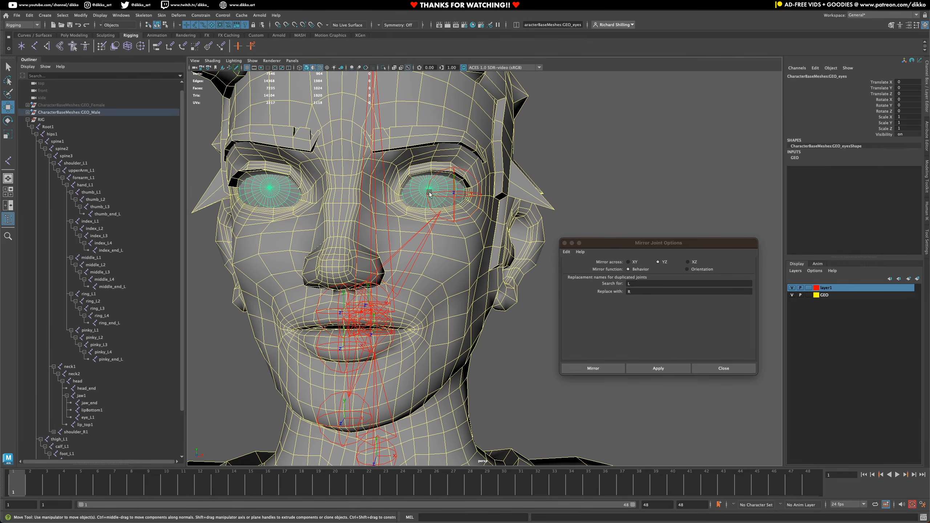
pyautogui.click(586, 164)
pyautogui.click(421, 191)
pyautogui.click(667, 192)
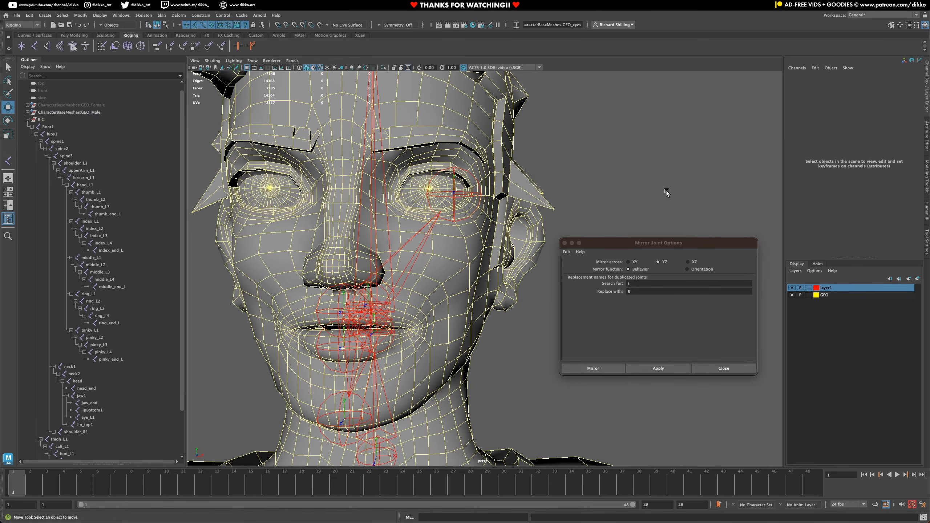
pyautogui.click(408, 193)
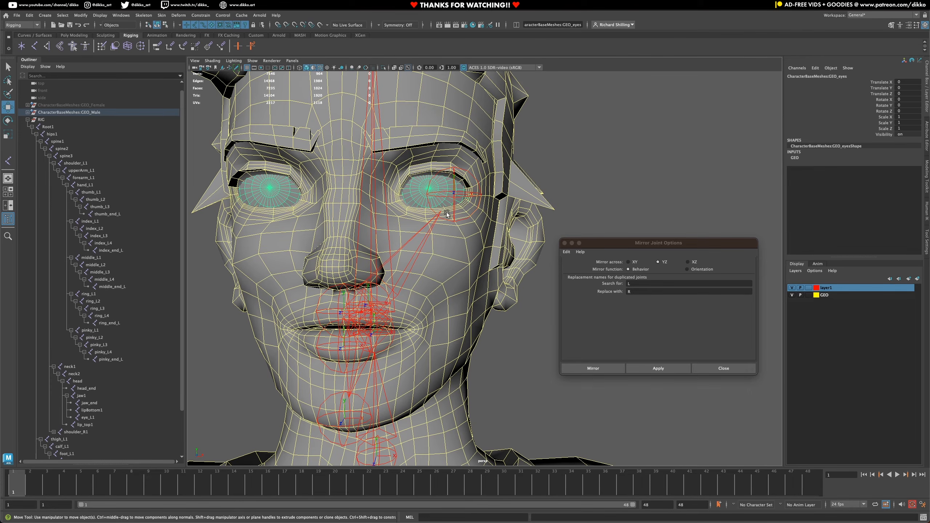
# Hide the head mesh and the hair mesh to expose the eyeballs.
pyautogui.click(449, 258)
pyautogui.press('h')
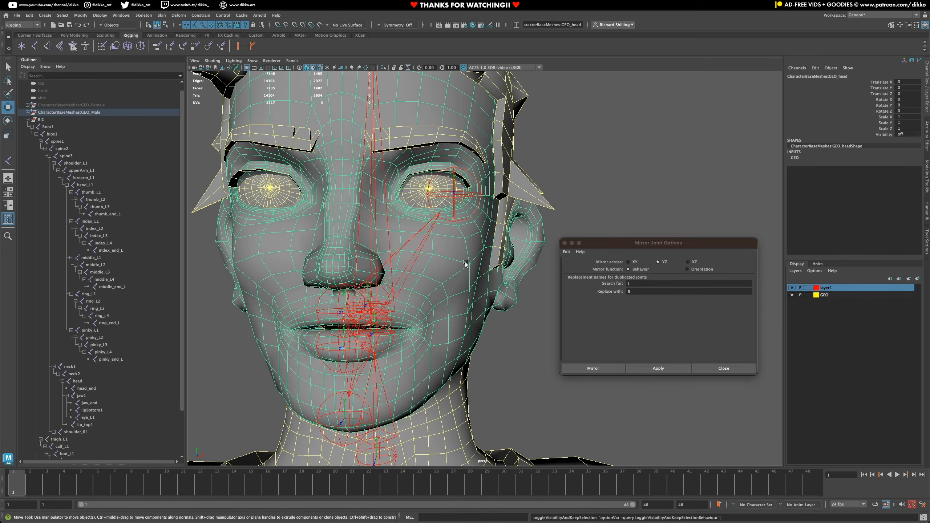
pyautogui.click(498, 231)
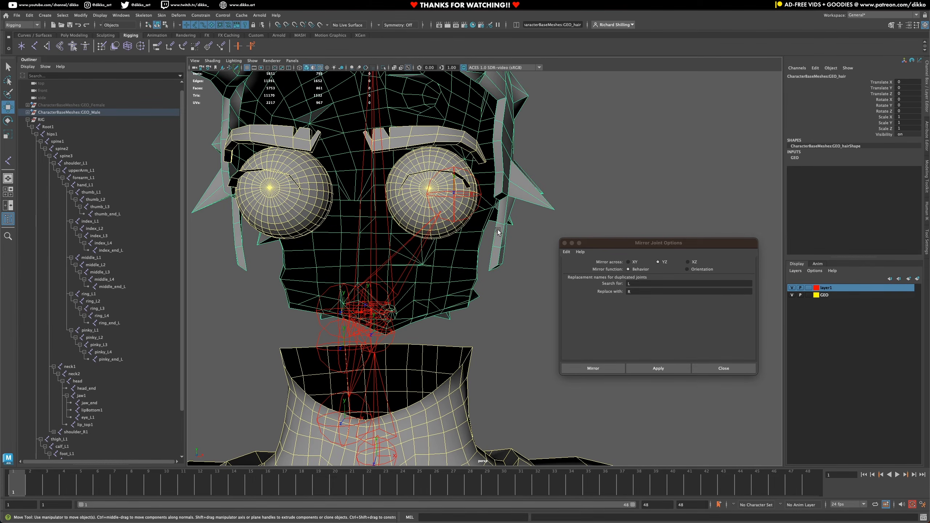
pyautogui.press('h')
# Select the eye_L1 joint and show the eyes close up in the front view with X-ray shading on.
pyautogui.click(421, 259)
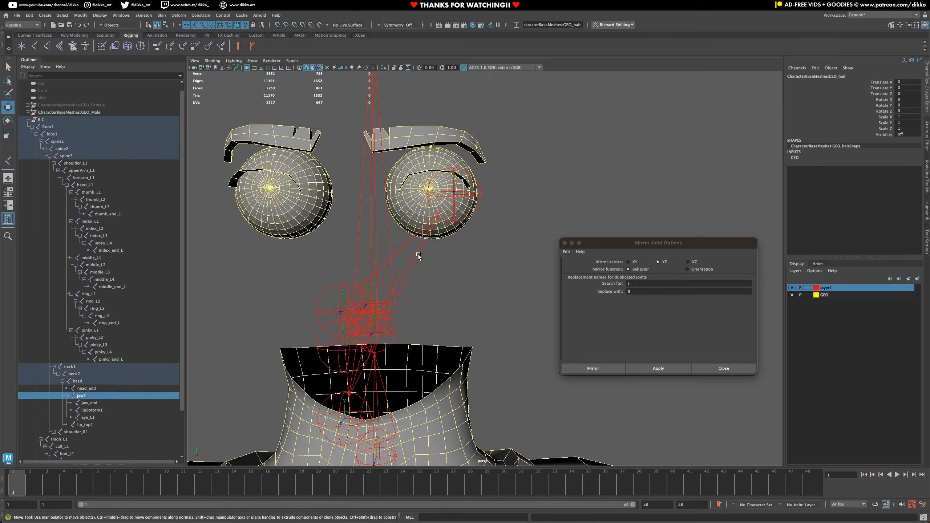
pyautogui.click(475, 211)
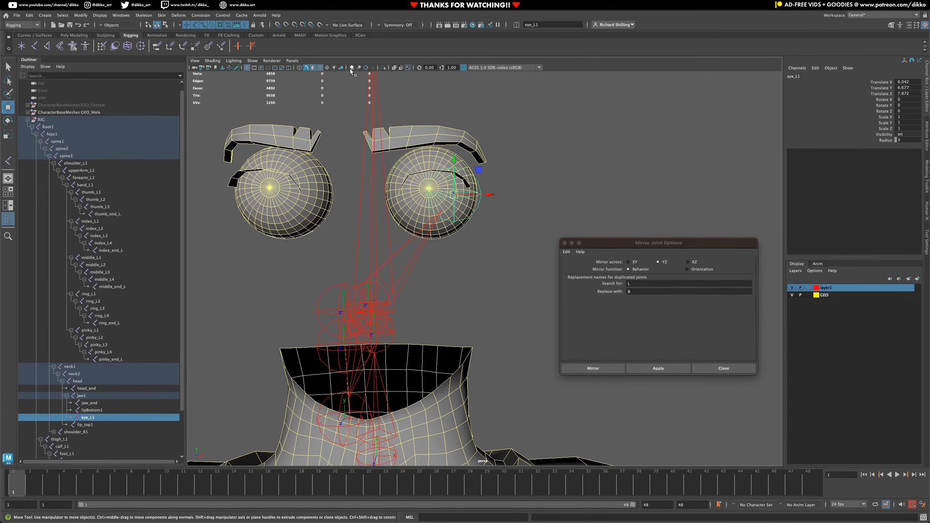
pyautogui.press('space')
pyautogui.moveTo(408, 148); pyautogui.dragTo(407, 169)
pyautogui.keyDown('alt'); pyautogui.moveTo(360, 254); pyautogui.dragTo(317, 244, button='right'); pyautogui.keyUp('alt')
pyautogui.keyDown('alt'); pyautogui.moveTo(318, 224); pyautogui.dragTo(672, 313, button='middle'); pyautogui.keyUp('alt')
pyautogui.keyDown('alt'); pyautogui.moveTo(339, 199); pyautogui.dragTo(384, 245, button='right'); pyautogui.keyUp('alt')
pyautogui.keyDown('alt'); pyautogui.moveTo(313, 222); pyautogui.dragTo(440, 319, button='middle'); pyautogui.keyUp('alt')
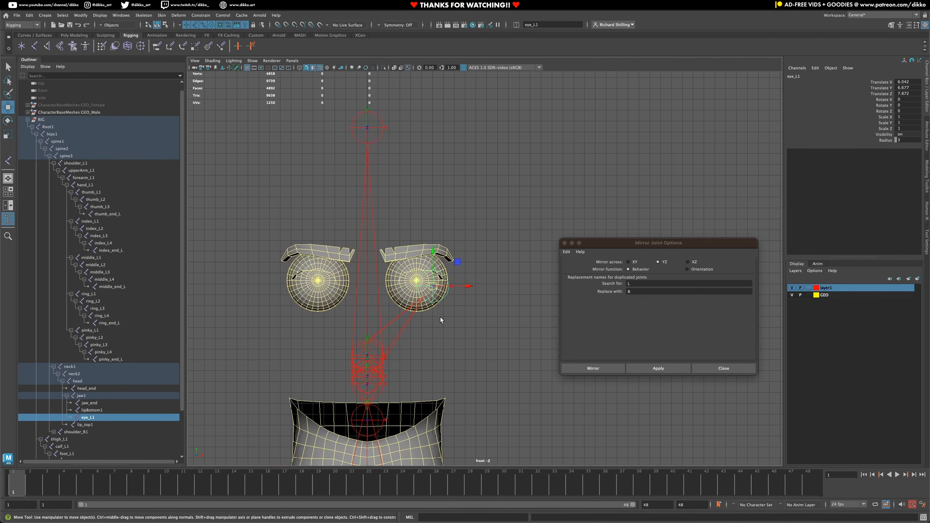
pyautogui.keyDown('alt'); pyautogui.moveTo(362, 273); pyautogui.dragTo(405, 312, button='right'); pyautogui.keyUp('alt')
pyautogui.keyDown('alt'); pyautogui.moveTo(431, 268); pyautogui.dragTo(502, 269, button='middle'); pyautogui.keyUp('alt')
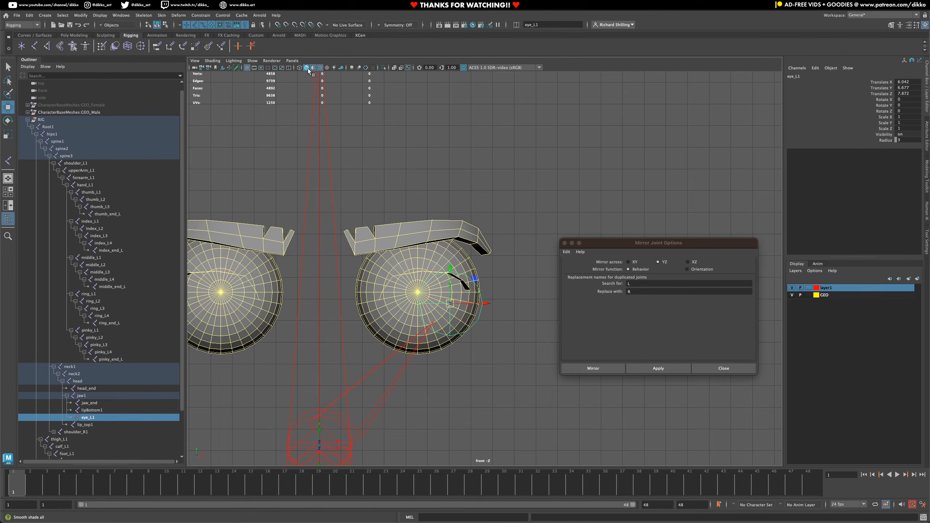
pyautogui.click(395, 67)
pyautogui.scroll(5, 445, 349)
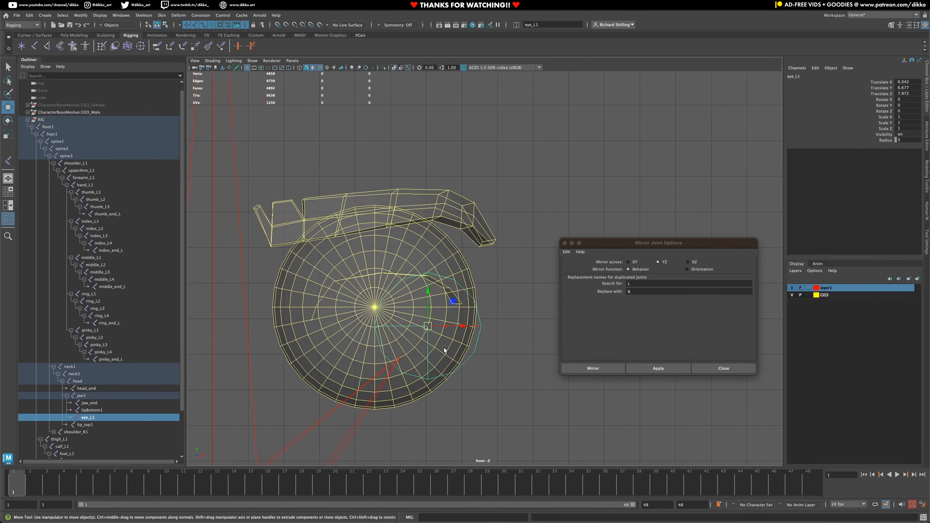
# Centre the eye_L1 joint on the left eyeball in the front view, at about 4.545 in X and 7.202 in Y.
pyautogui.keyDown('alt'); pyautogui.moveTo(444, 350); pyautogui.dragTo(498, 346, button='middle'); pyautogui.keyUp('alt')
pyautogui.scroll(1, 499, 347)
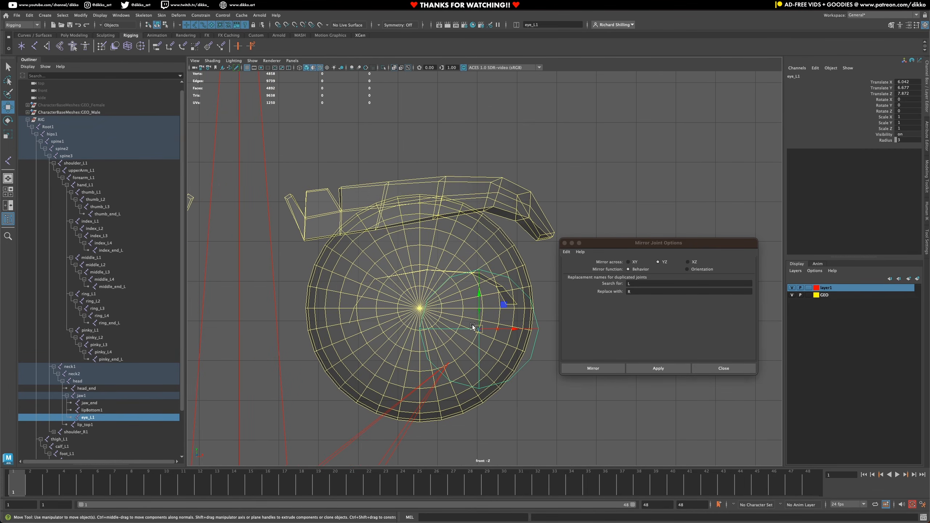
pyautogui.moveTo(473, 327); pyautogui.dragTo(419, 310)
pyautogui.scroll(7, 405, 320)
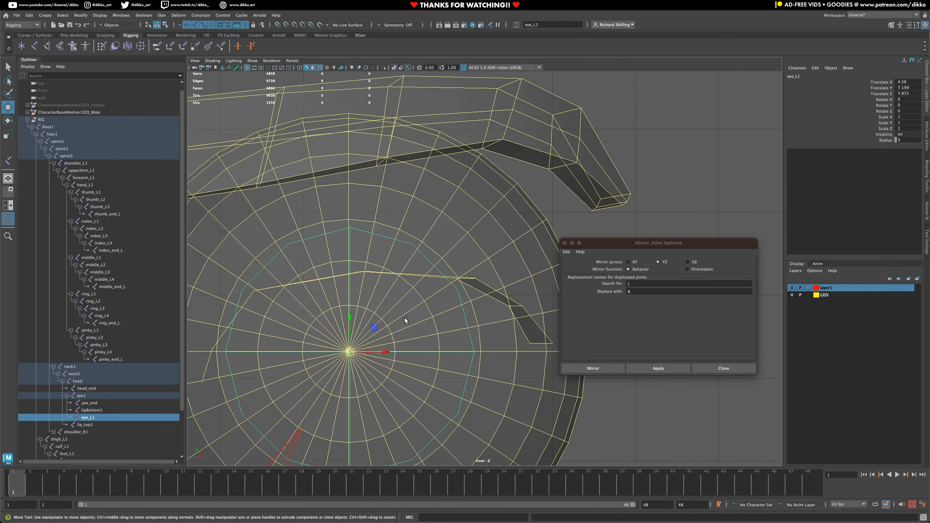
pyautogui.scroll(1, 405, 320)
pyautogui.keyDown('alt'); pyautogui.moveTo(381, 344); pyautogui.dragTo(472, 260, button='middle'); pyautogui.keyUp('alt')
pyautogui.scroll(2, 472, 260)
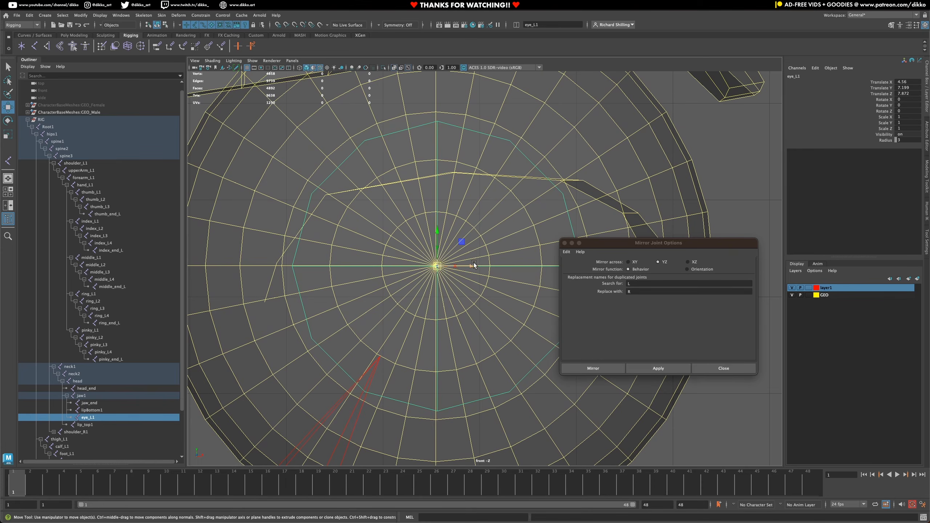
pyautogui.moveTo(474, 265); pyautogui.dragTo(472, 264)
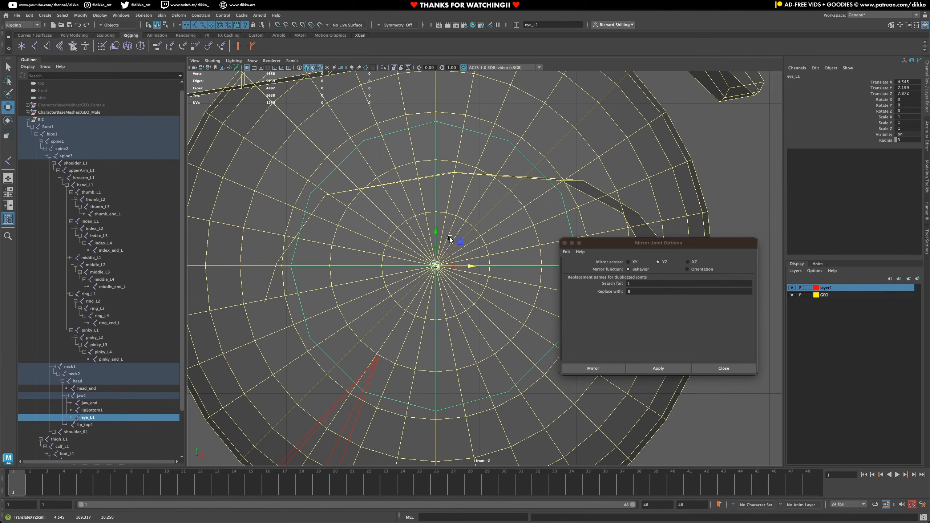
pyautogui.moveTo(438, 234); pyautogui.dragTo(438, 233)
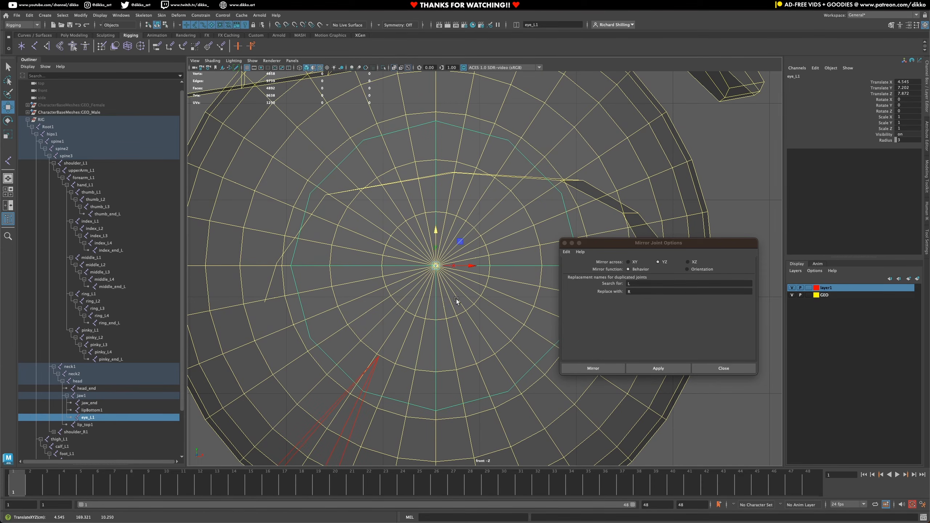
# Move the eye_L1 joint back to the eyeball's centre in the side view, at about 3.275 in Z.
pyautogui.press('space')
pyautogui.moveTo(457, 300); pyautogui.dragTo(496, 301)
pyautogui.scroll(3, 407, 168)
pyautogui.keyDown('alt'); pyautogui.moveTo(419, 193); pyautogui.dragTo(494, 356, button='middle'); pyautogui.keyUp('alt')
pyautogui.scroll(4, 494, 356)
pyautogui.keyDown('alt'); pyautogui.moveTo(385, 363); pyautogui.dragTo(379, 272, button='middle'); pyautogui.keyUp('alt')
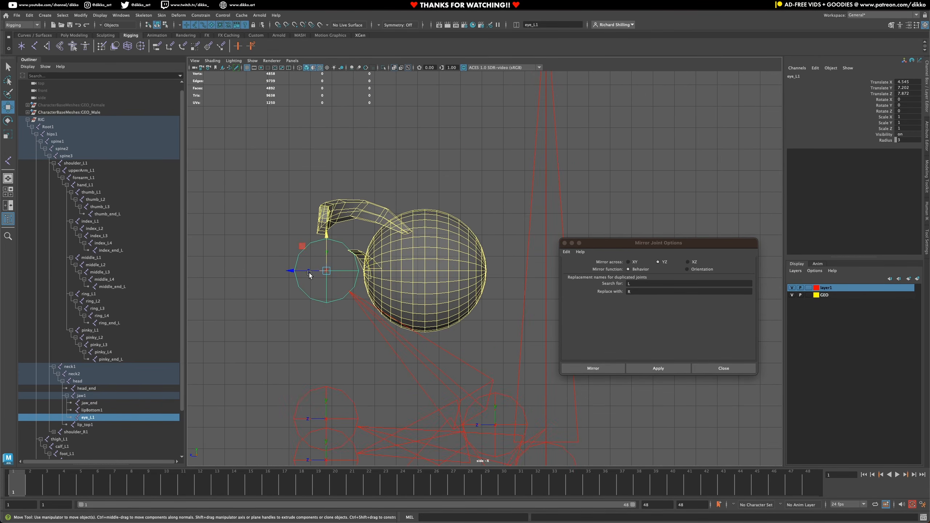
pyautogui.moveTo(309, 275); pyautogui.dragTo(391, 279)
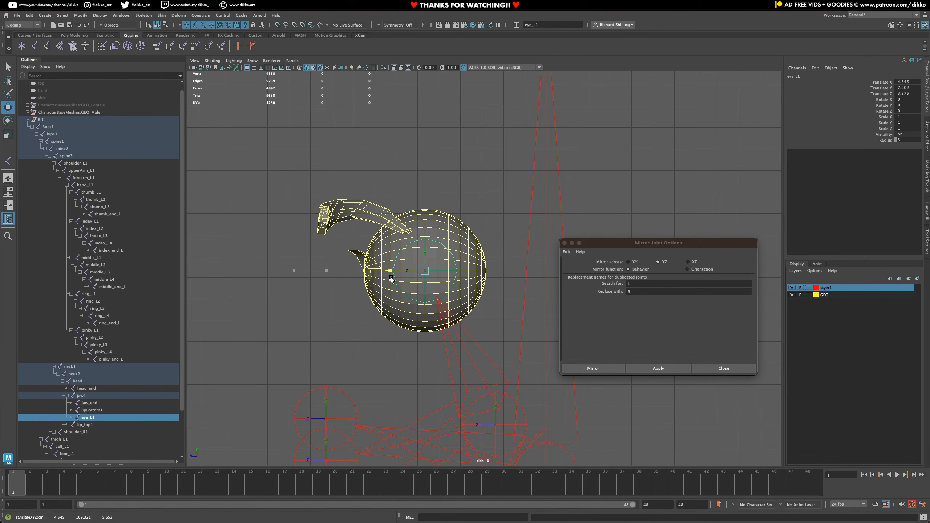
# Return to the perspective view and save the scene.
pyautogui.press('space')
pyautogui.moveTo(423, 324); pyautogui.dragTo(429, 304)
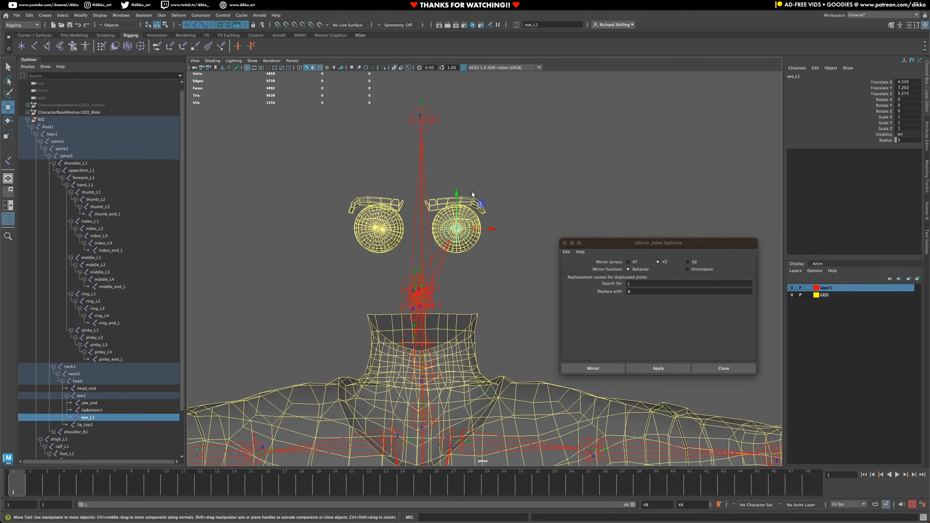
pyautogui.press('super+s')
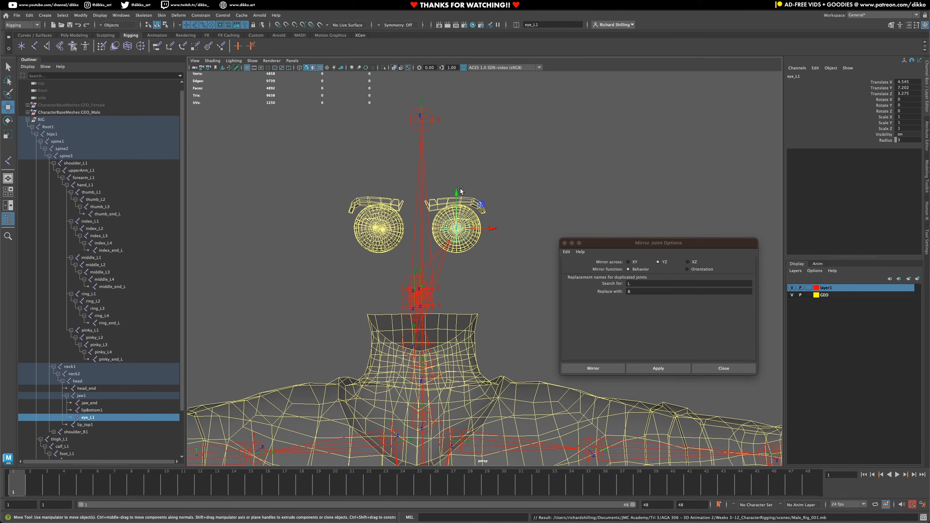
# Try out moving and rotating the eye_L1 joint, undoing each change.
pyautogui.moveTo(458, 193); pyautogui.dragTo(466, 179)
pyautogui.hotkey('ctrl', 'z')
pyautogui.moveTo(487, 224)
pyautogui.mouseDown()
pyautogui.moveTo(519, 228)
pyautogui.moveTo(506, 229)
pyautogui.mouseUp()
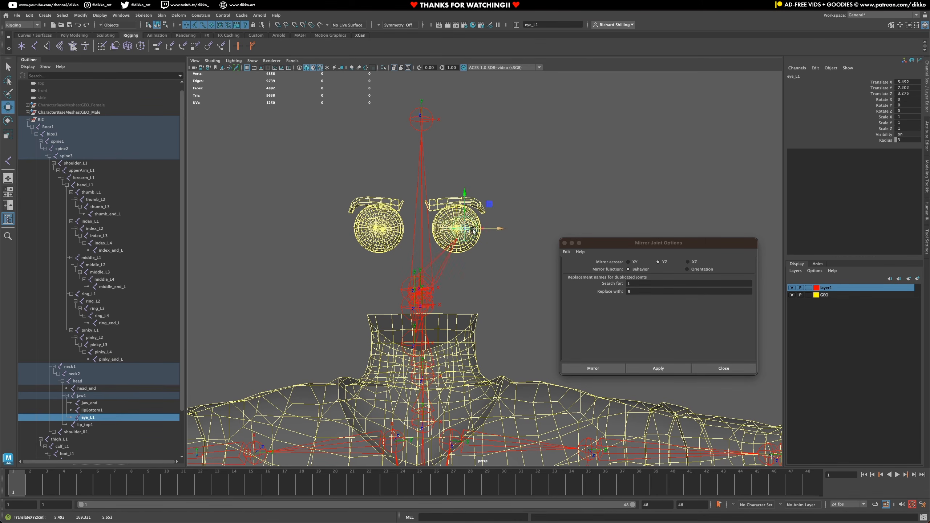
pyautogui.hotkey('ctrl', 'z')
pyautogui.press('e')
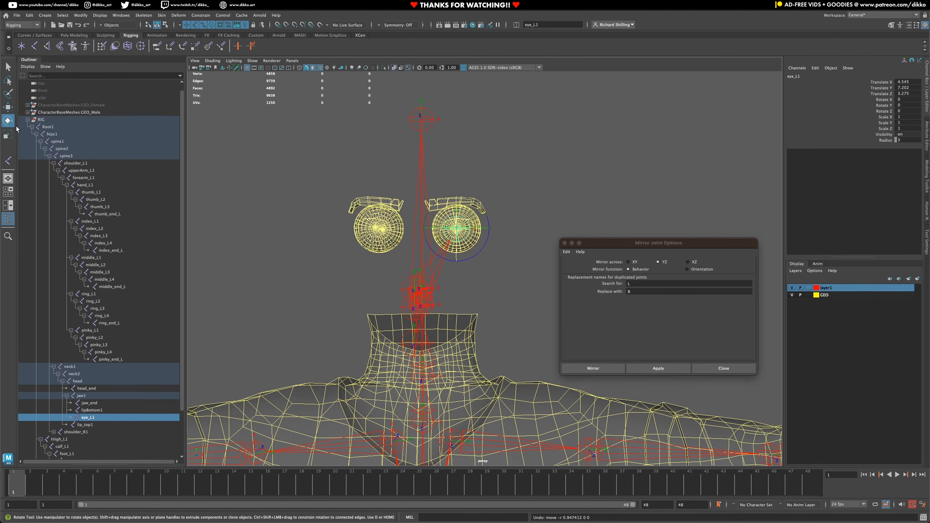
pyautogui.moveTo(453, 235); pyautogui.dragTo(486, 209)
pyautogui.hotkey('ctrl', 'z')
pyautogui.hotkey('ctrl', 'z')
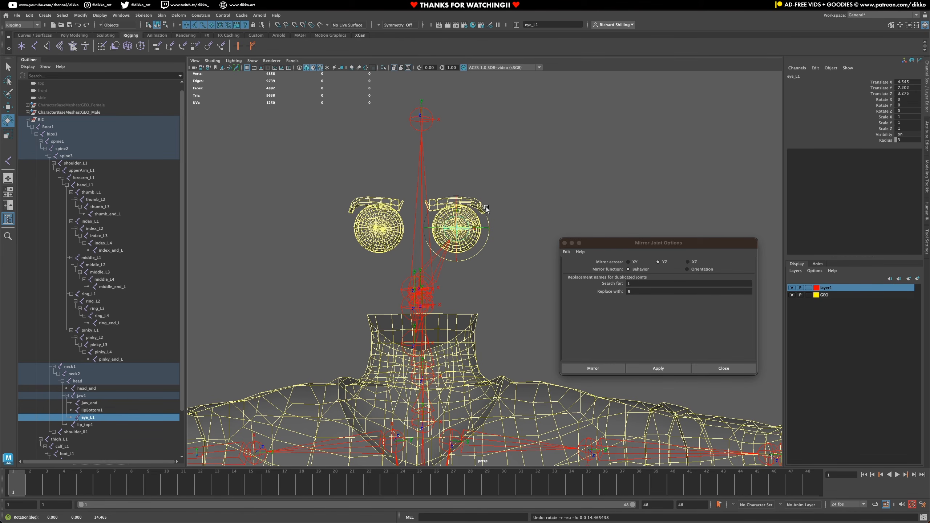
# Mirror the eye_L1 joint across YZ with the Behavior function, replacing L with R in the name.
pyautogui.click(659, 369)
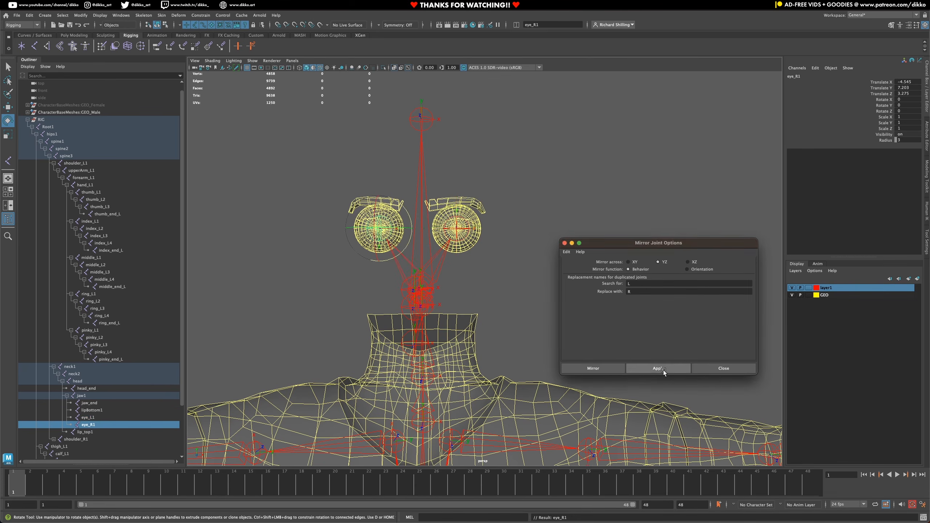
pyautogui.keyDown('alt'); pyautogui.moveTo(444, 246); pyautogui.dragTo(442, 246); pyautogui.keyUp('alt')
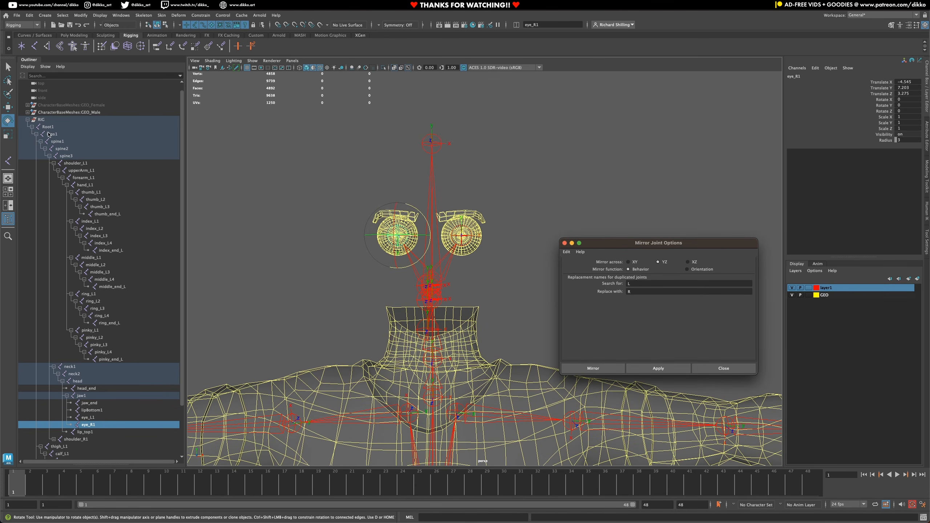
# Unhide the male character's hair and head meshes and turn off X-ray shading.
pyautogui.click(28, 112)
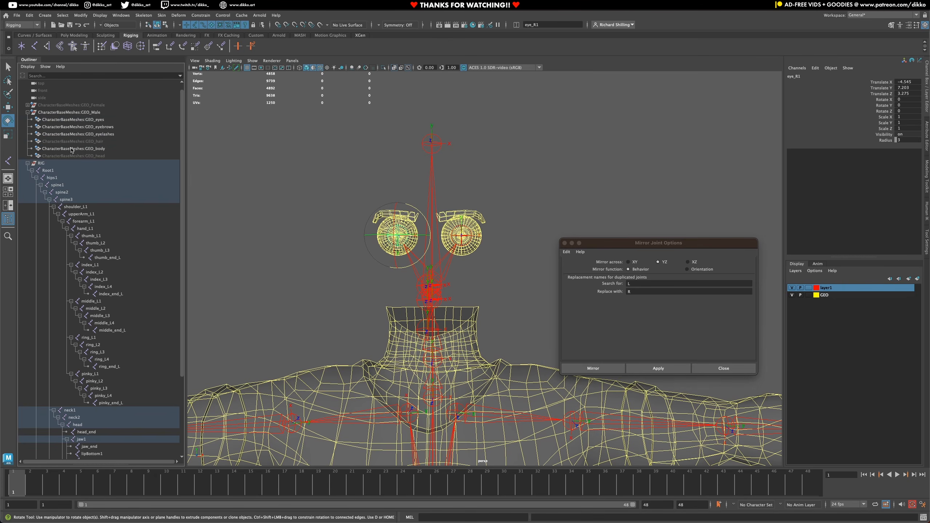
pyautogui.click(71, 142)
pyautogui.press('h')
pyautogui.click(70, 155)
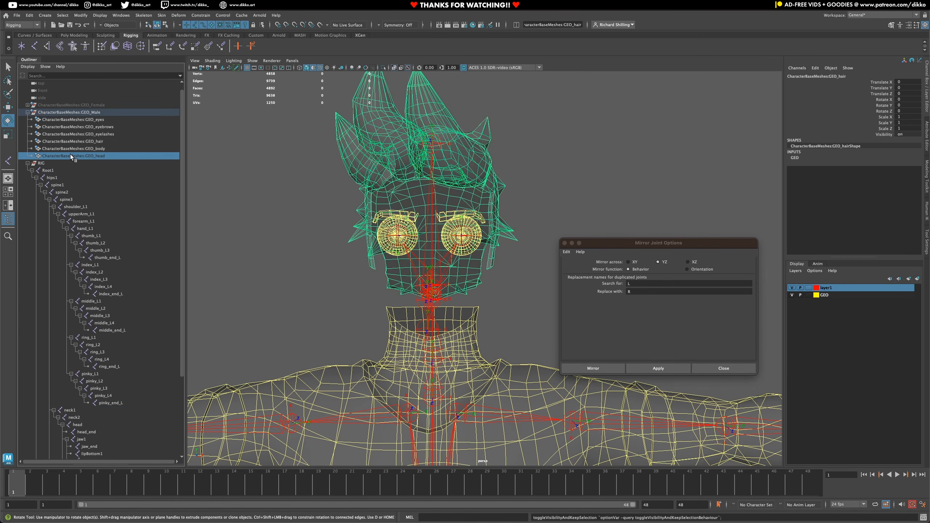
pyautogui.press('h')
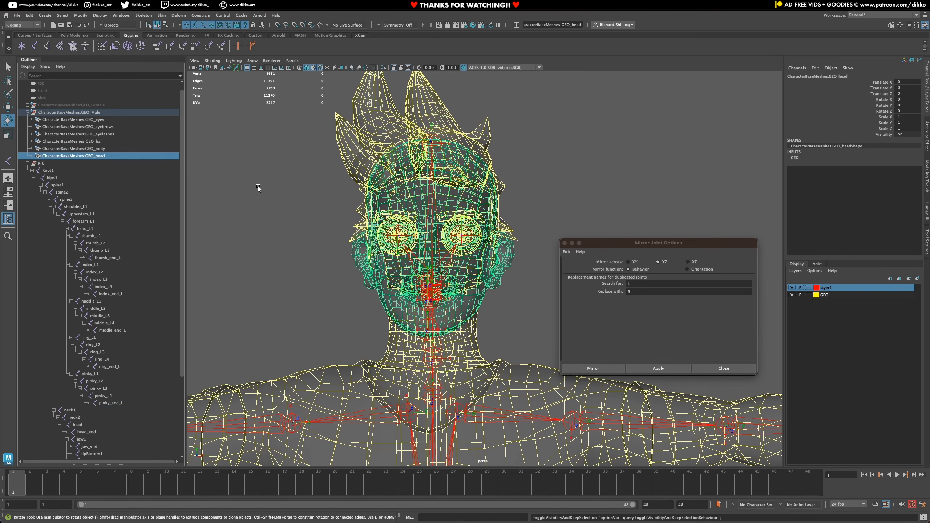
pyautogui.click(395, 67)
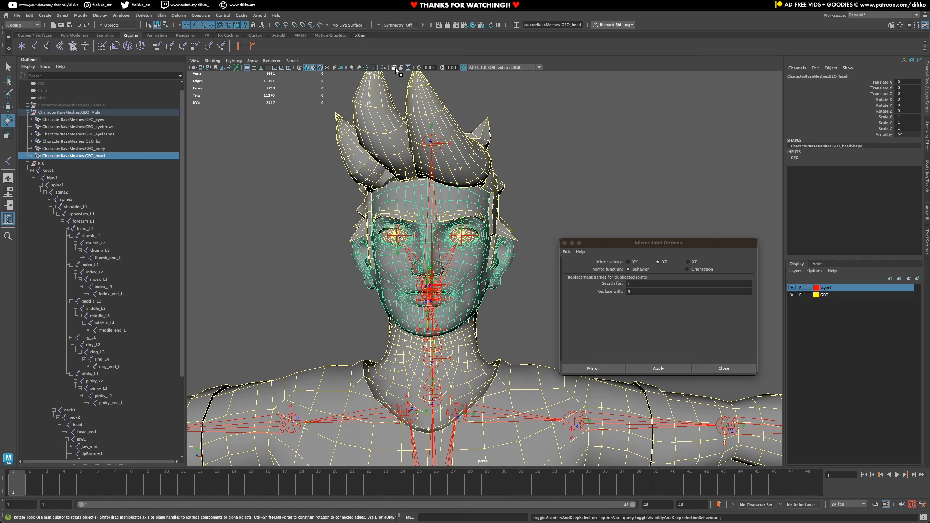
# Set the GEO layer to reference mode, clear the selection and check the whole skeleton inside the body.
pyautogui.click(809, 295)
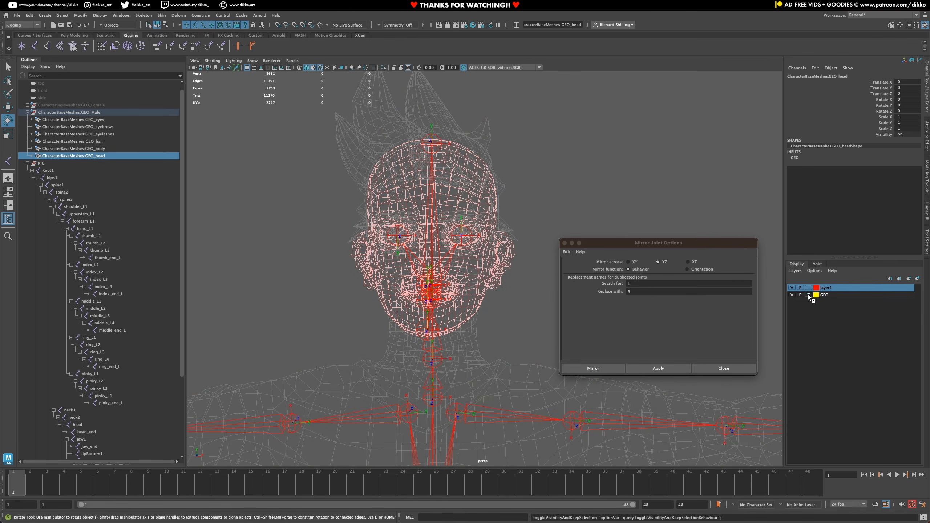
pyautogui.click(808, 295)
pyautogui.click(513, 316)
pyautogui.scroll(-5, 511, 338)
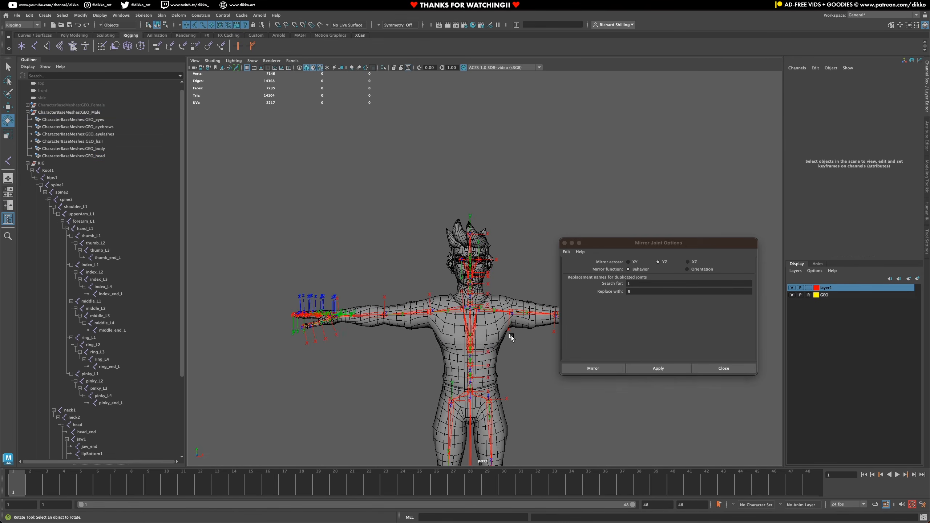
pyautogui.keyDown('alt'); pyautogui.moveTo(516, 337); pyautogui.dragTo(502, 329); pyautogui.keyUp('alt')
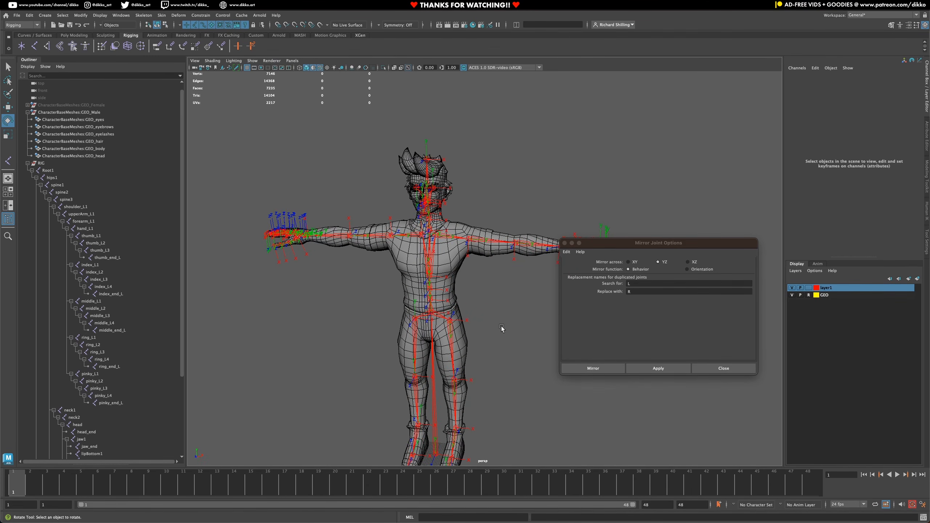
pyautogui.keyDown('alt'); pyautogui.moveTo(497, 363); pyautogui.dragTo(493, 271, button='middle'); pyautogui.keyUp('alt')
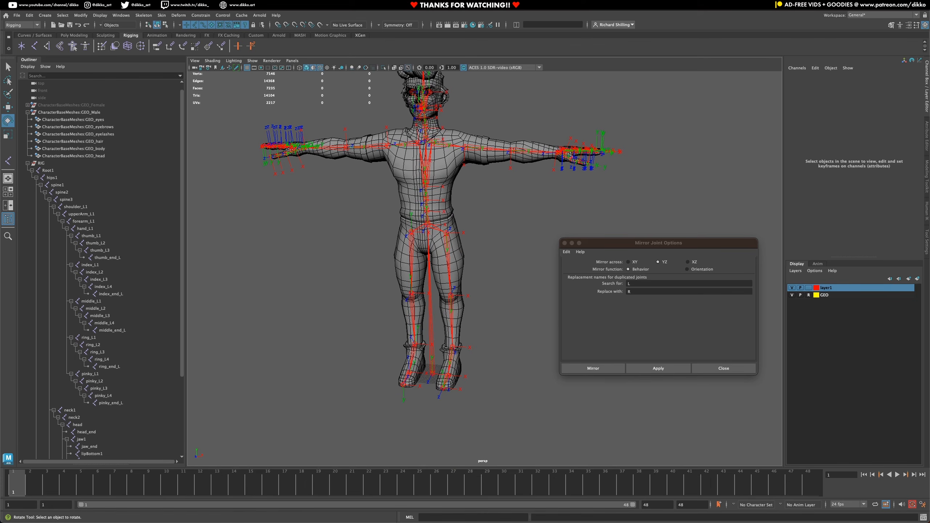